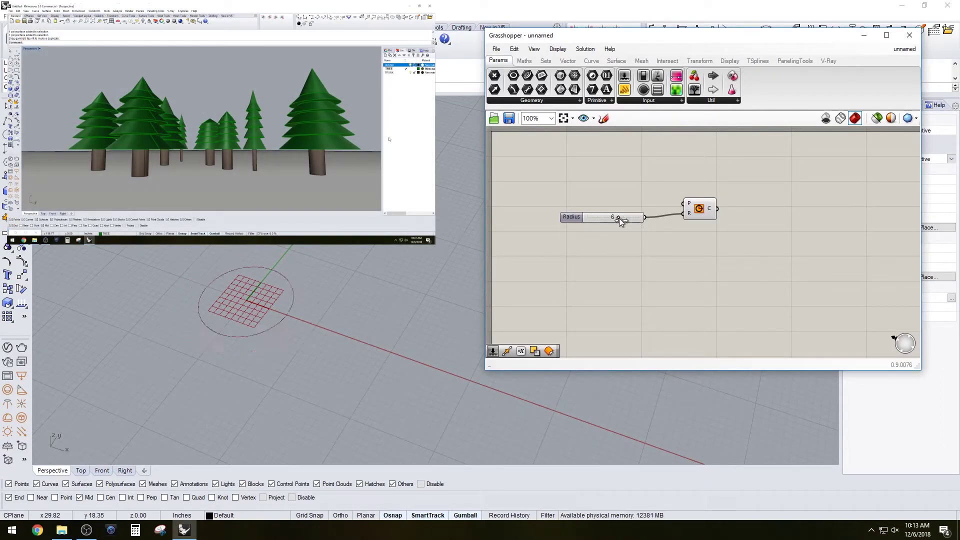
Add a curve Offset component beside the Circle component and feed the circle into its curve input.
drag(699, 209, 673, 206)
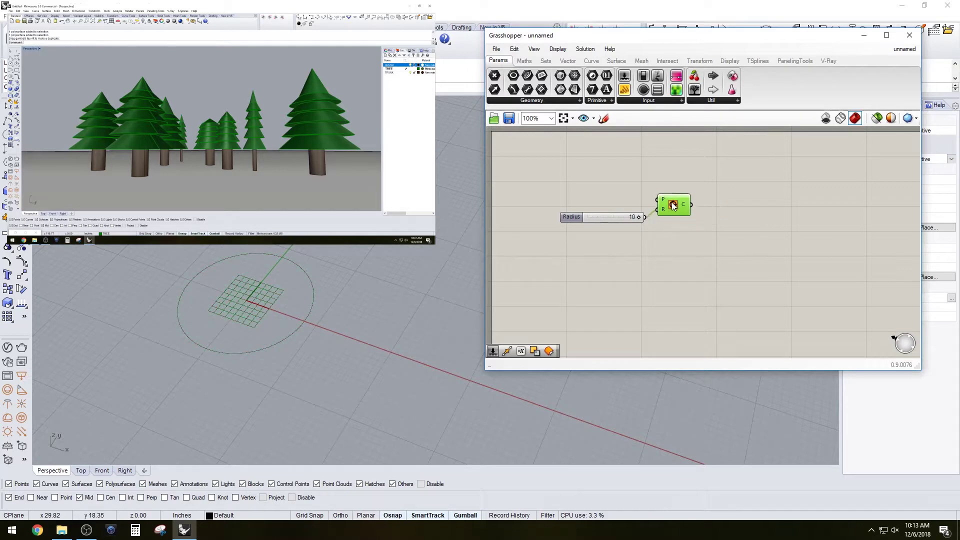
right_drag(711, 242, 668, 250)
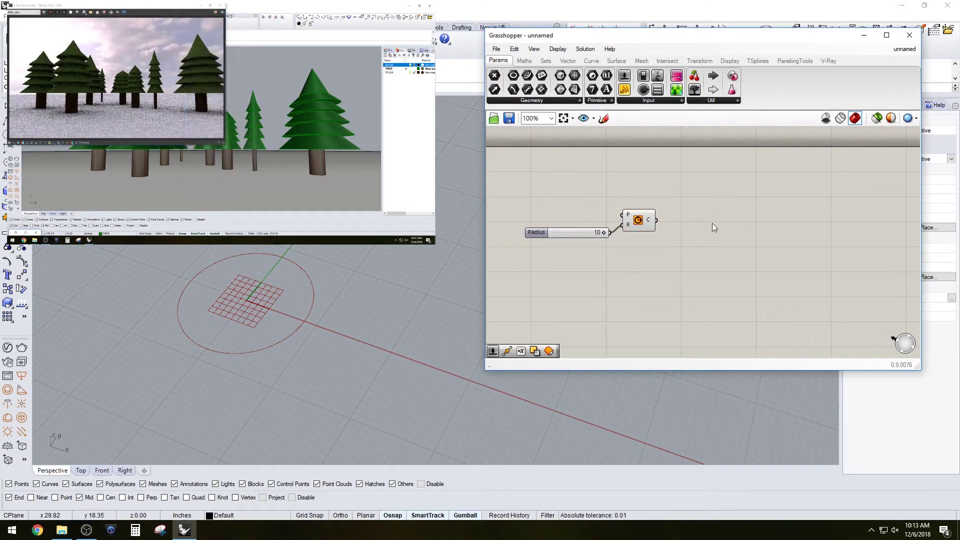
double_click(698, 221)
text(OFFSE)
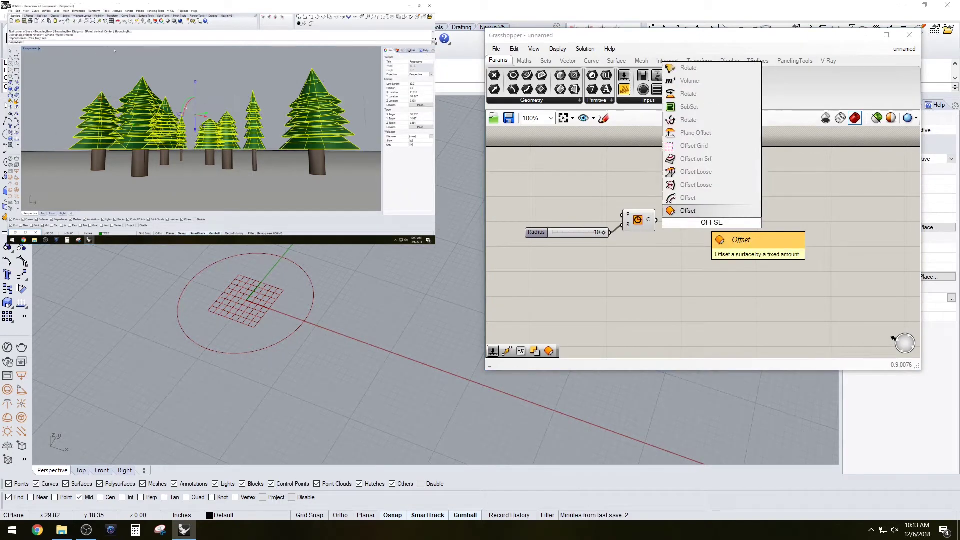
key(Return)
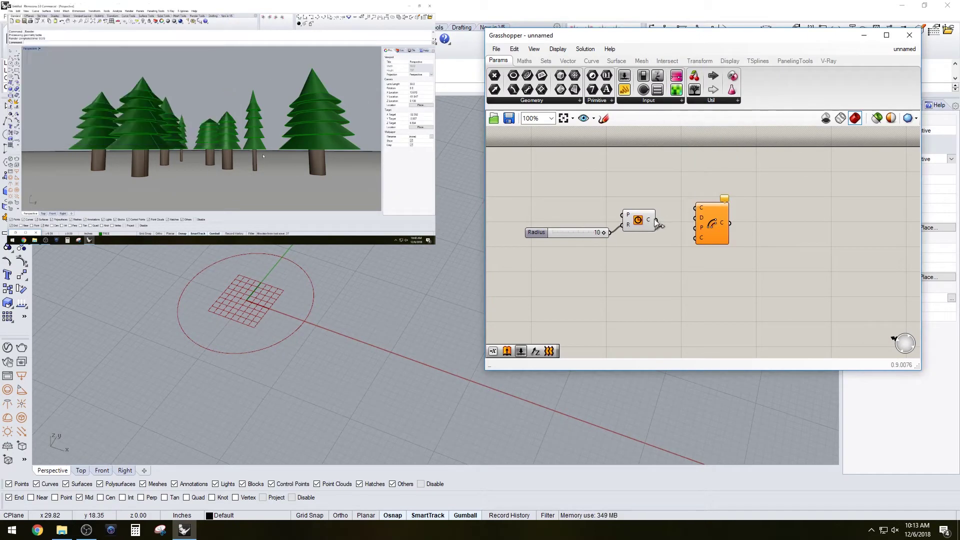
drag(656, 220, 698, 208)
Create a number slider with value 9 and wire it to the Offset component's distance input.
double_click(671, 263)
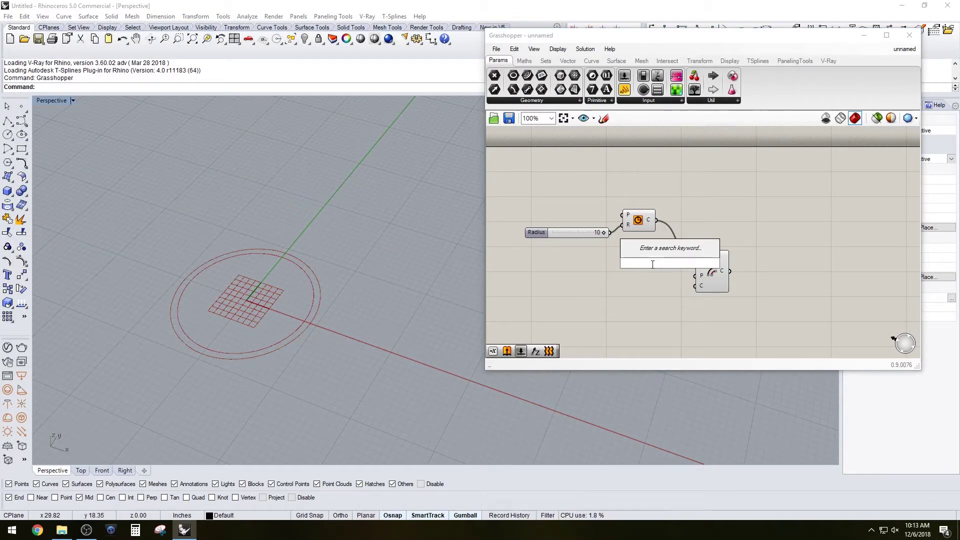
text(9)
key(Return)
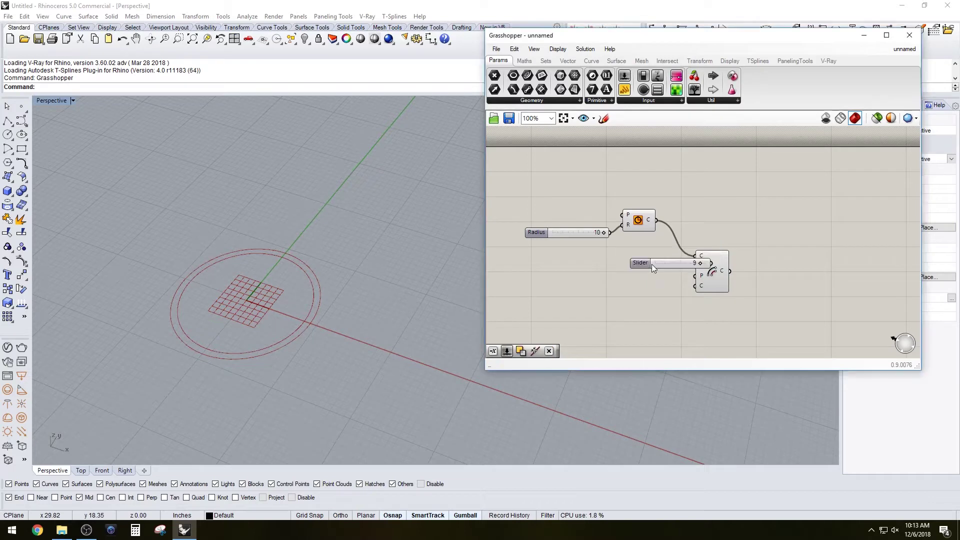
drag(652, 264, 598, 273)
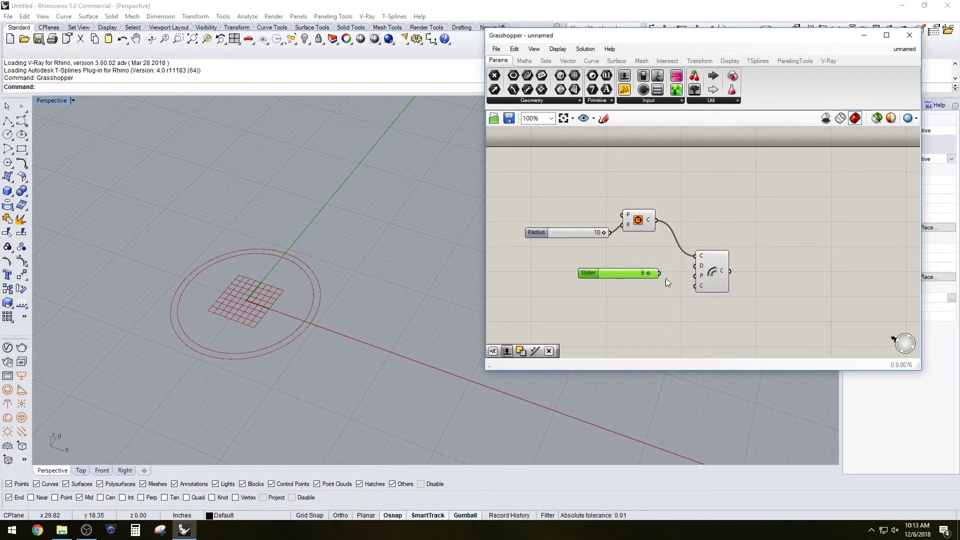
drag(659, 273, 733, 242)
Insert a Negative component between the distance slider and the Offset component's distance input.
double_click(630, 313)
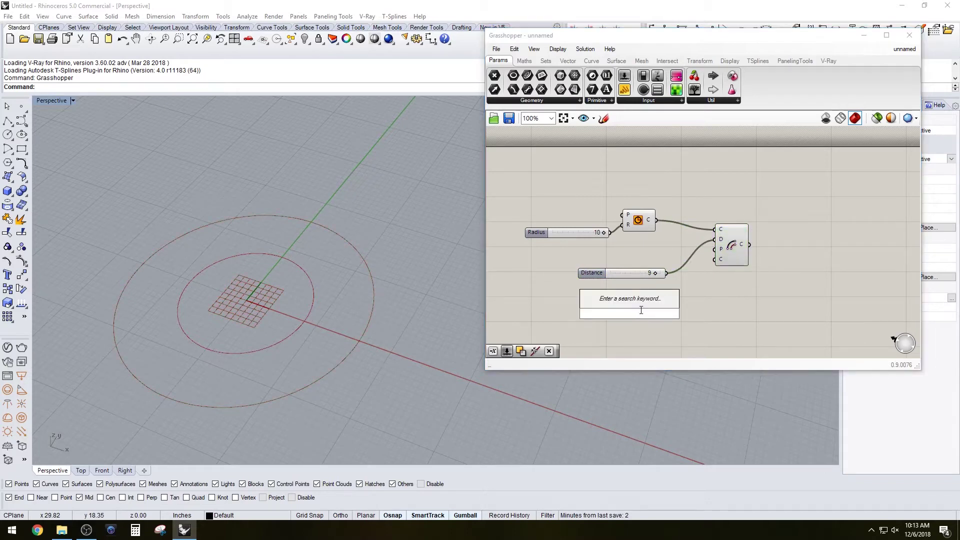
text(nega)
click(612, 302)
drag(629, 313, 723, 295)
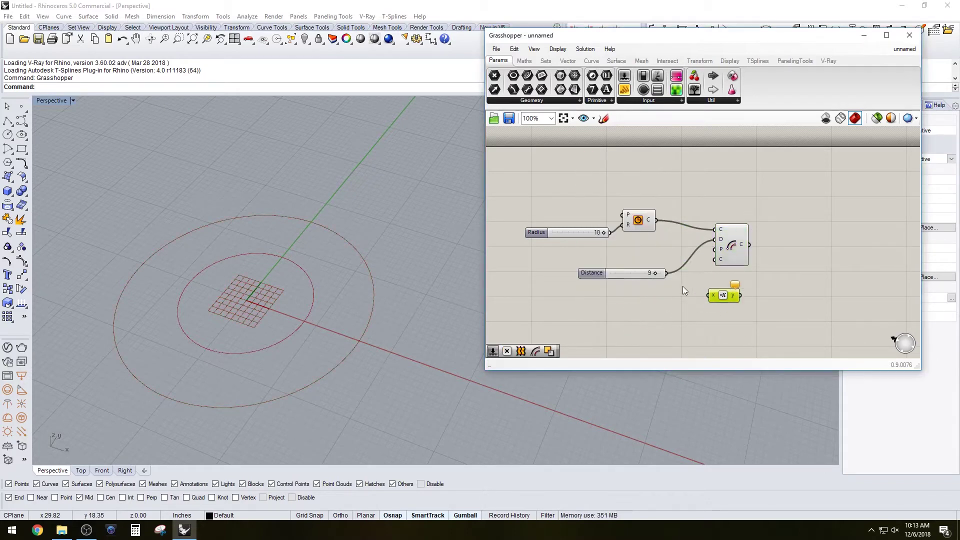
drag(665, 273, 687, 281)
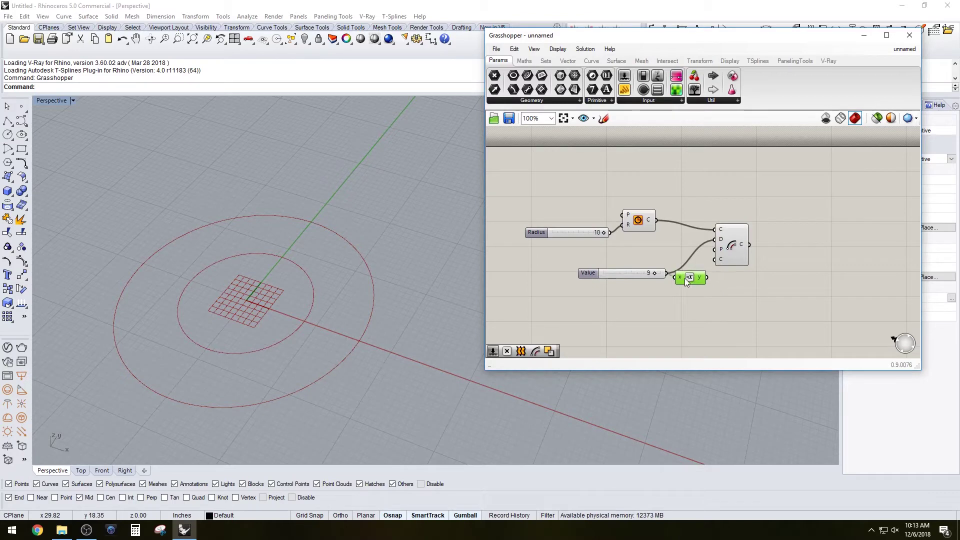
drag(717, 243, 717, 242)
drag(731, 243, 751, 253)
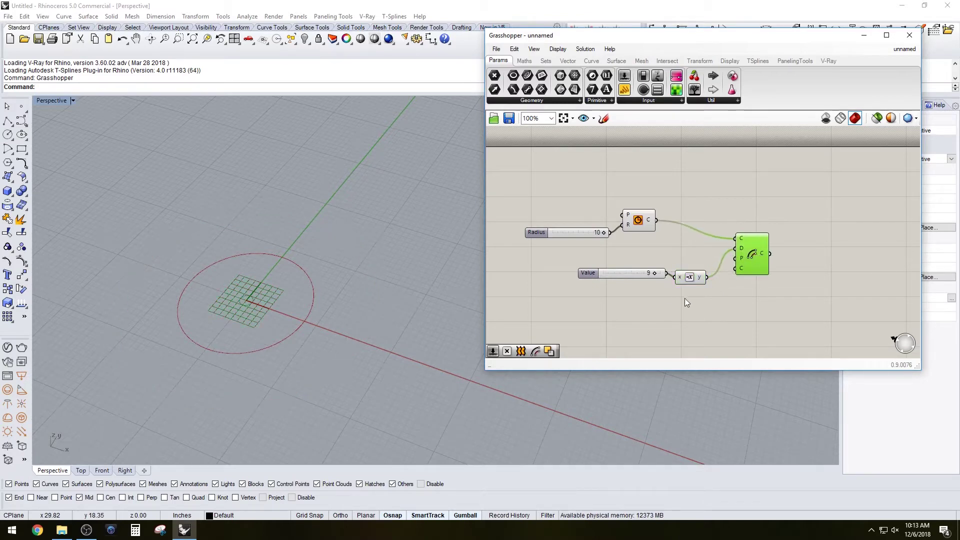
Set the offset distance slider to 2 and reposition it in front of the Negative component.
scroll(689, 293, up, 2)
drag(635, 264, 570, 272)
click(613, 315)
scroll(740, 281, down, 2)
scroll(753, 243, up, 1)
right_drag(704, 293, 778, 260)
drag(640, 244, 643, 249)
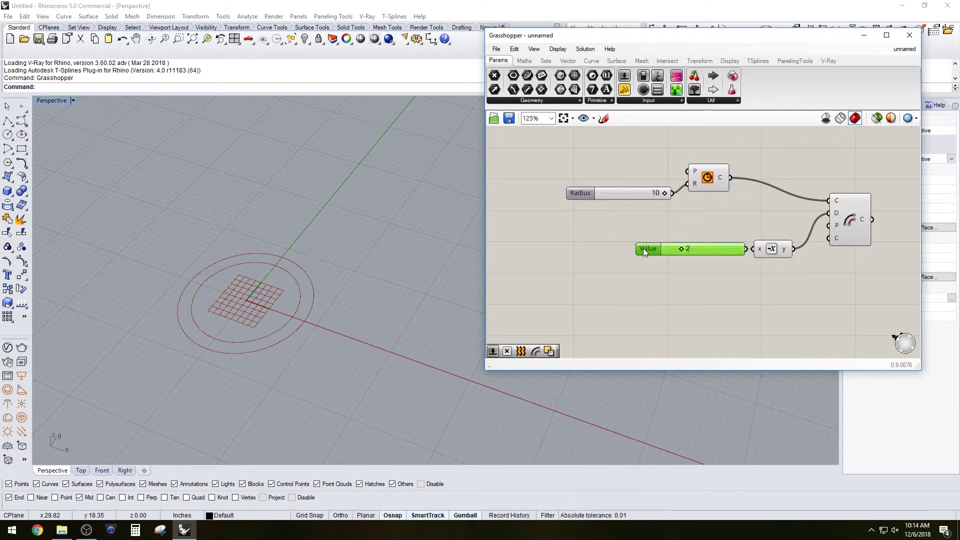
Rearrange the Offset component and place the distance slider with its Negative component lower on the canvas.
mouse_move(861, 218)
mouse_down()
mouse_move(856, 233)
mouse_move(859, 216)
mouse_up()
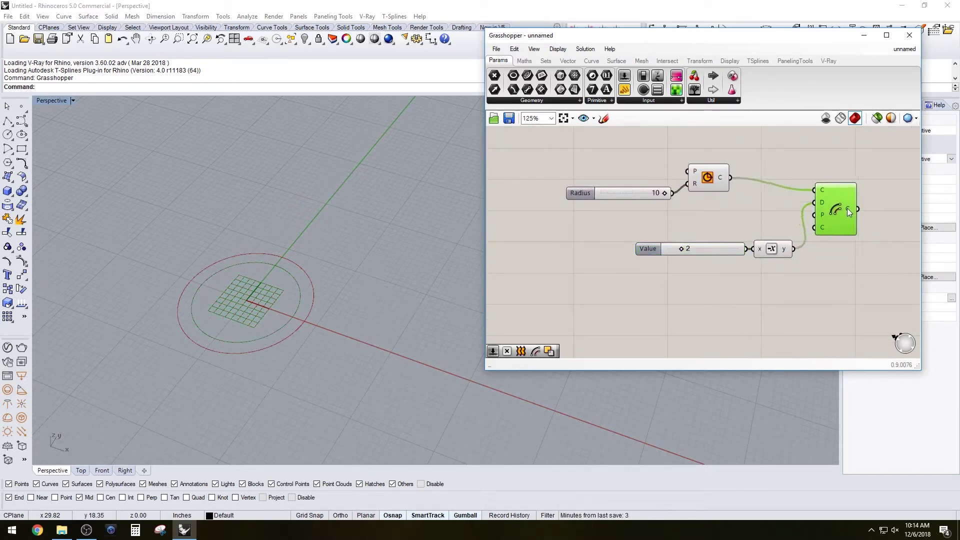
drag(800, 266, 658, 233)
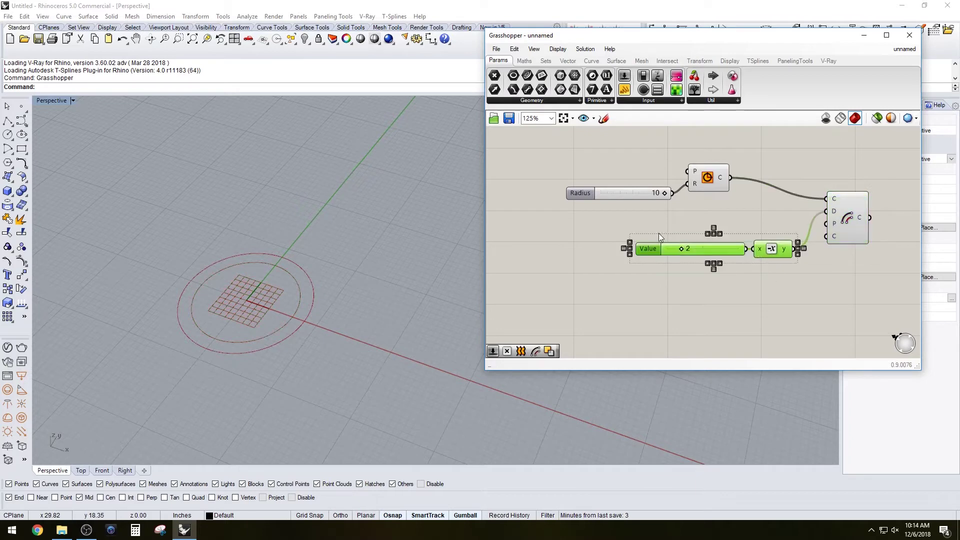
drag(778, 250, 789, 226)
click(787, 239)
drag(873, 275, 828, 203)
drag(789, 271, 631, 212)
drag(770, 228, 706, 285)
click(652, 258)
click(841, 238)
Add a Move component after the Offset component and wire a Unit Z vector to its translation input.
right_drag(886, 268, 772, 277)
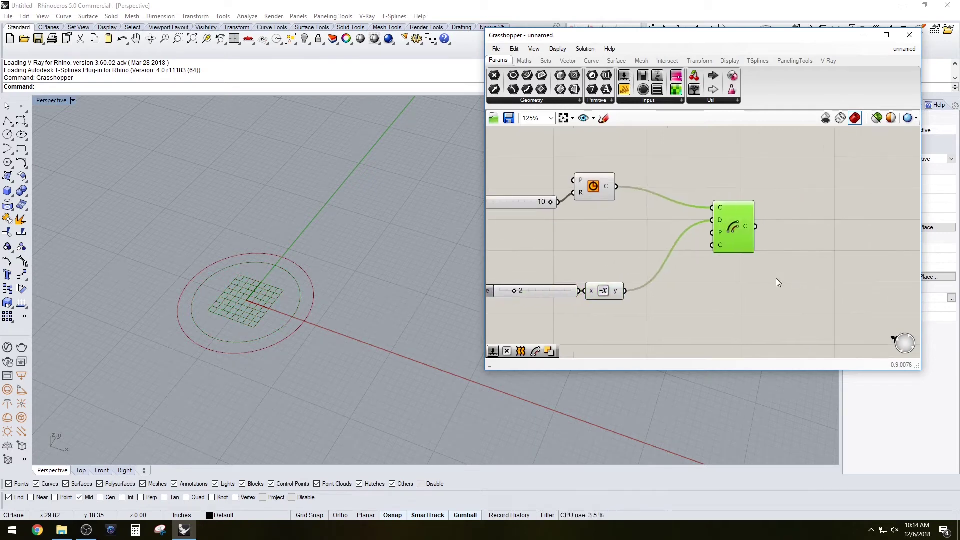
double_click(777, 278)
text(MOV)
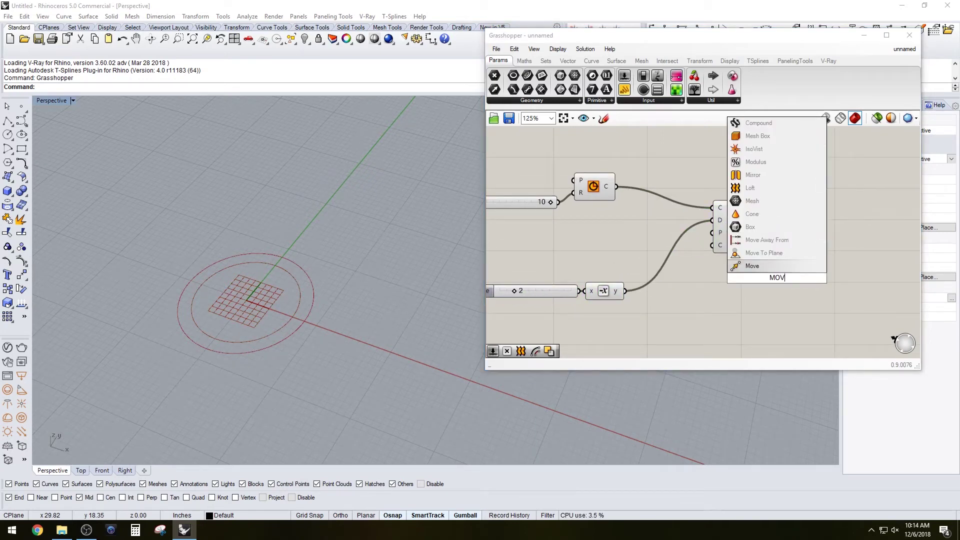
key(Return)
drag(770, 285, 823, 278)
click(800, 295)
double_click(800, 295)
text(Z)
key(Return)
click(842, 267)
drag(843, 270, 869, 270)
drag(821, 295, 844, 271)
Connect the offset curve to the Move component's geometry input.
click(670, 271)
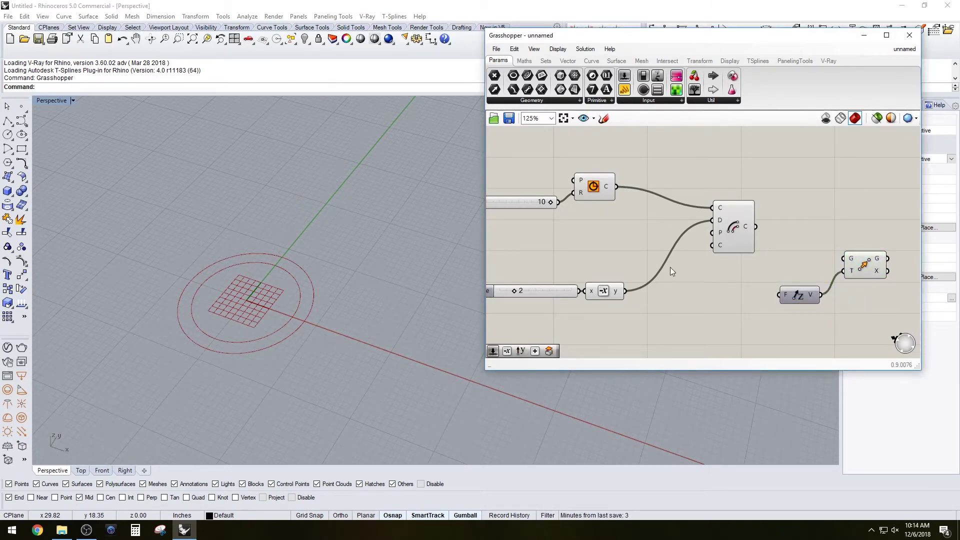
right_drag(757, 253, 700, 252)
drag(698, 226, 786, 257)
Create a number slider with value 10 and wire it to the Unit Z component's factor input.
right_drag(659, 276, 737, 277)
double_click(738, 277)
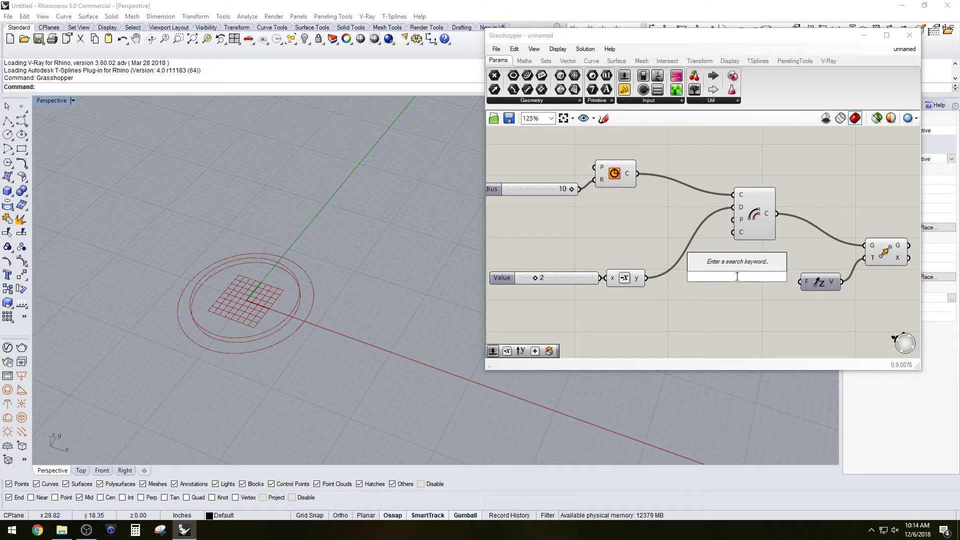
text(10)
key(Return)
drag(702, 278, 665, 316)
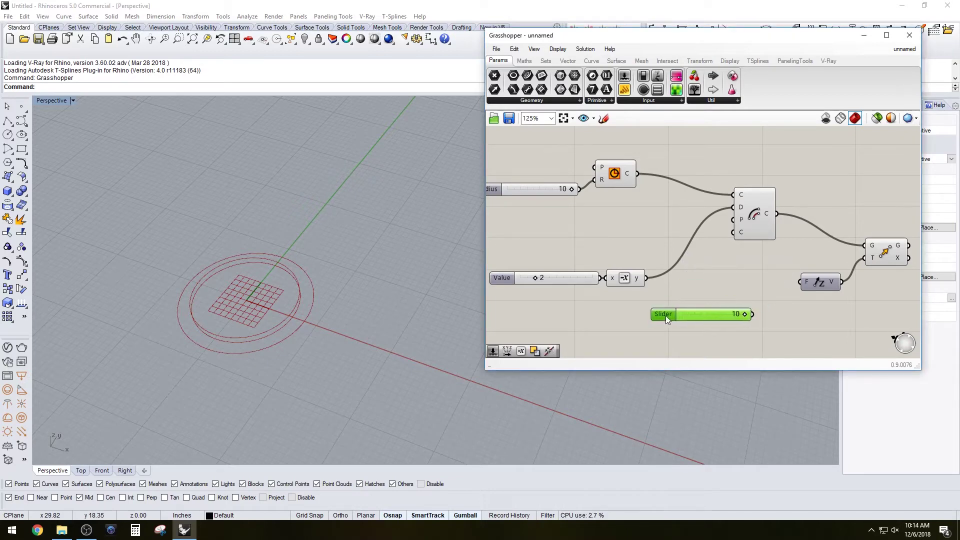
drag(753, 313, 799, 283)
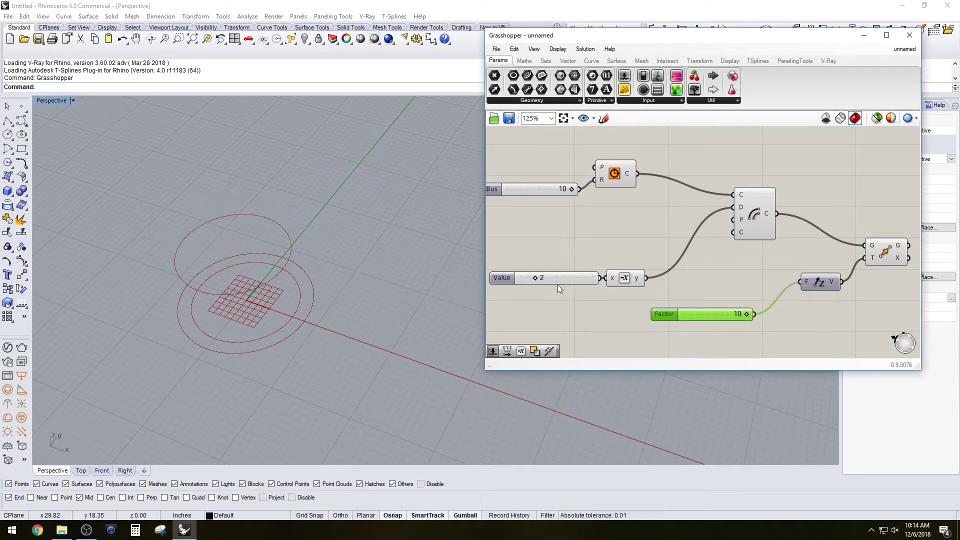
Turn off the preview of the Offset component.
click(756, 217)
middle_click(756, 217)
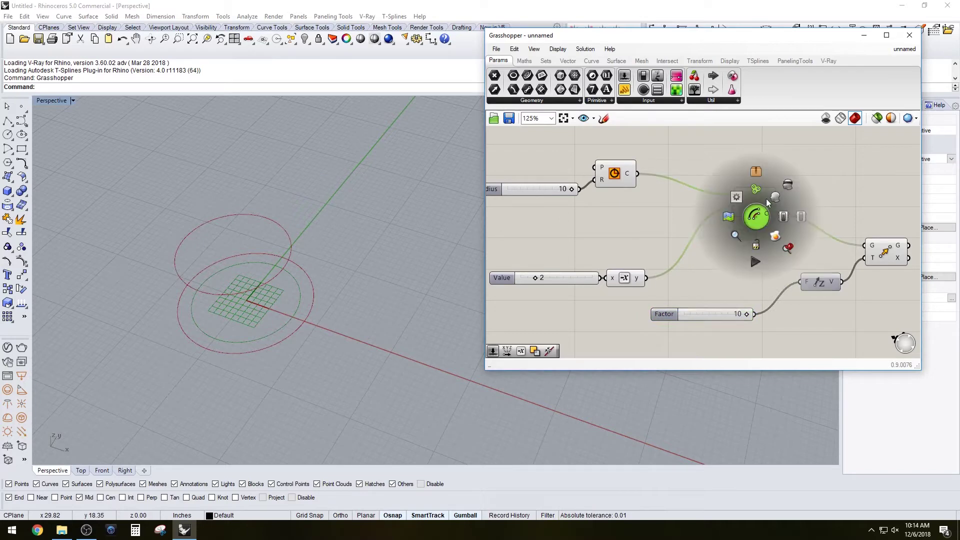
click(787, 181)
Set the Unit Z factor slider to 3.
right_drag(395, 227, 330, 260)
drag(746, 314, 701, 313)
right_drag(718, 274, 719, 288)
right_drag(331, 261, 373, 262)
right_drag(840, 269, 800, 245)
click(847, 272)
mouse_move(372, 248)
right_down()
mouse_move(390, 238)
mouse_move(380, 242)
right_up()
Add a Loft component and connect both the base circle and the moved offset curve to its curve input.
right_drag(899, 257, 880, 275)
double_click(845, 275)
text(loft)
click(825, 264)
drag(903, 297, 870, 185)
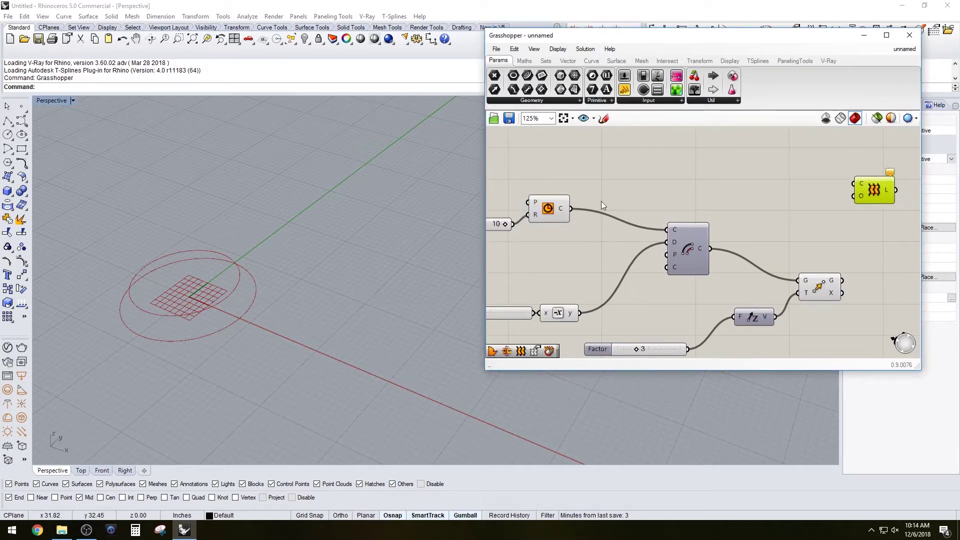
right_drag(656, 201, 624, 202)
drag(539, 209, 845, 200)
drag(810, 281, 870, 224)
Check the circle and moved curve feeding the Loft, and flatten the Loft component's curve input.
click(800, 287)
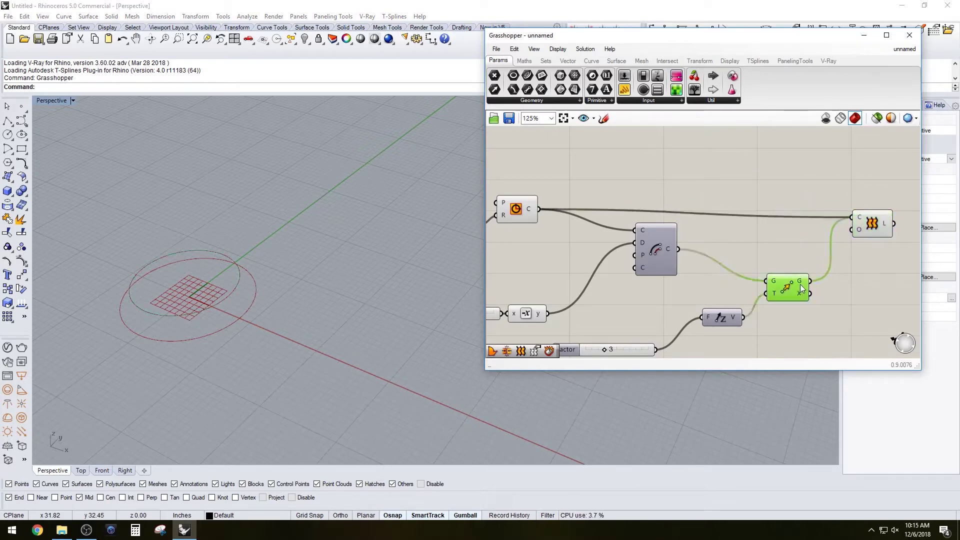
click(791, 251)
click(518, 208)
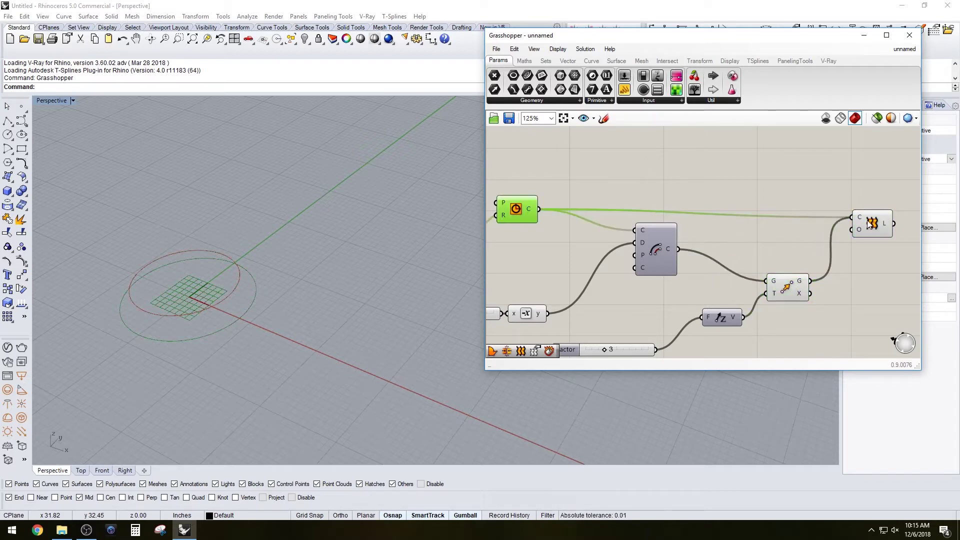
click(787, 287)
click(797, 245)
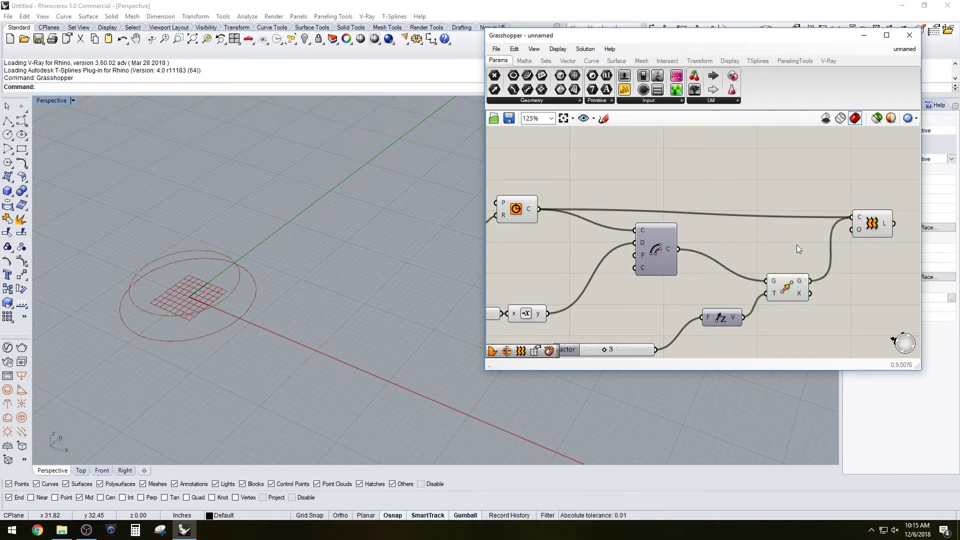
right_click(857, 218)
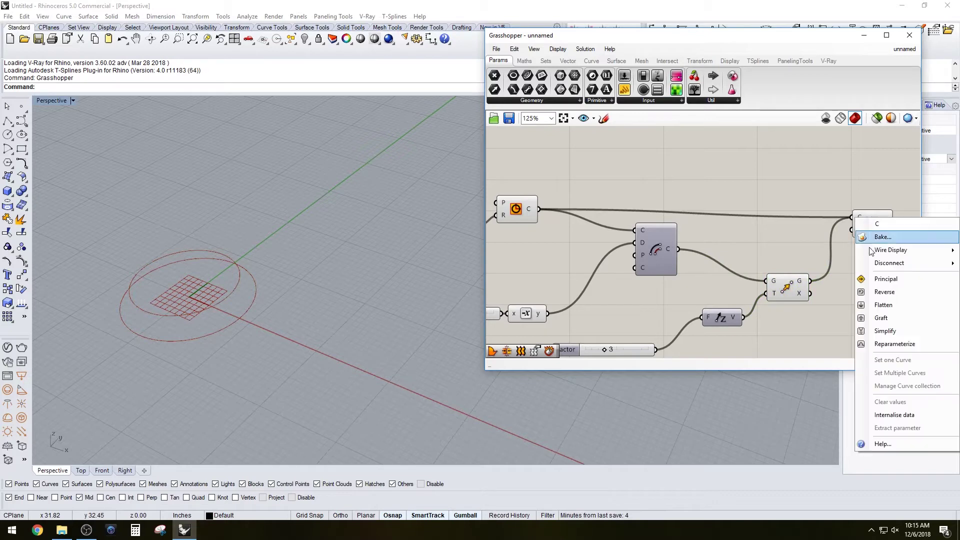
click(879, 303)
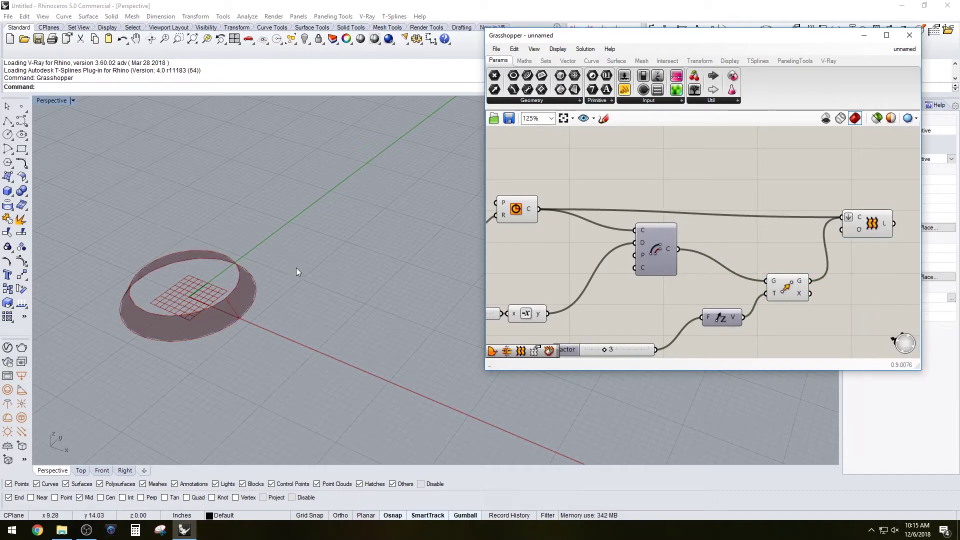
scroll(287, 279, up, 3)
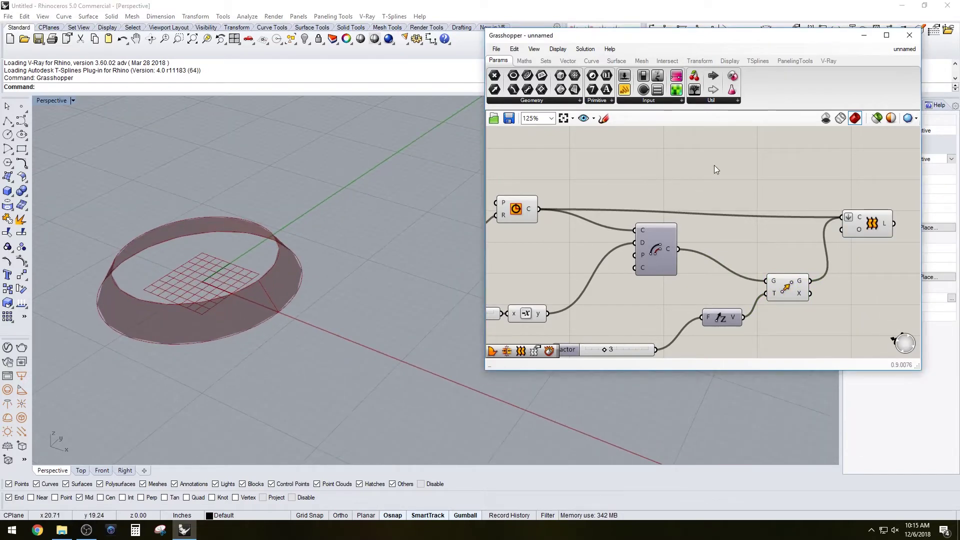
Tidy the definition by moving the Offset, Negative, Move, Unit Z and slider components closer to their neighbours.
scroll(760, 197, down, 3)
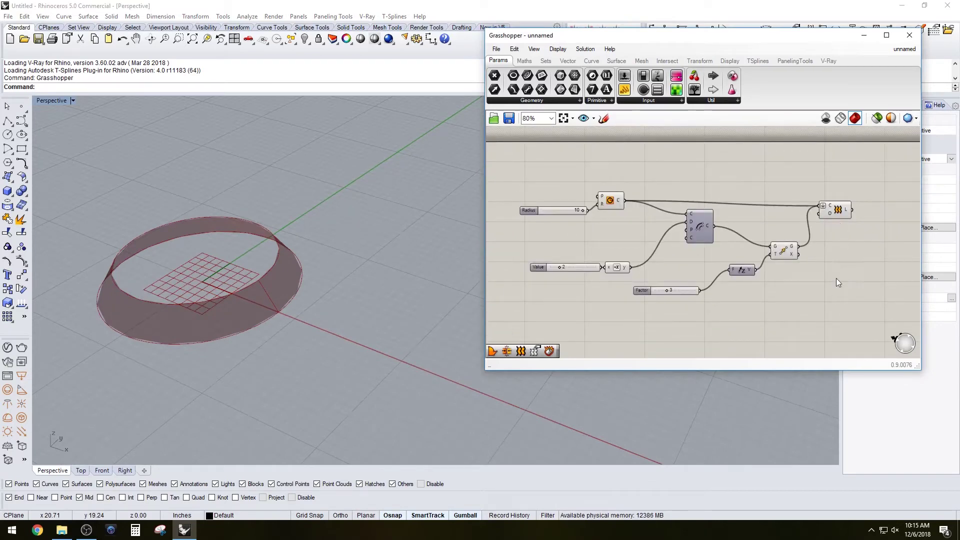
drag(701, 224, 666, 215)
drag(661, 253, 600, 231)
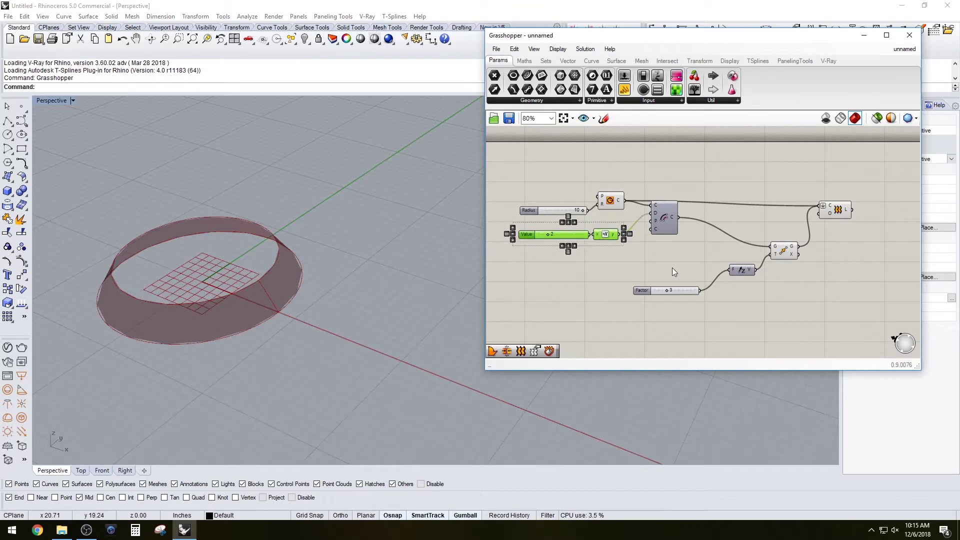
click(656, 266)
scroll(805, 257, up, 1)
drag(783, 248, 792, 216)
click(786, 262)
right_drag(784, 288, 826, 266)
drag(806, 304, 642, 237)
drag(769, 244, 734, 239)
click(809, 293)
Add a Cap Holes component and feed the lofted surface into it.
right_drag(845, 244, 771, 253)
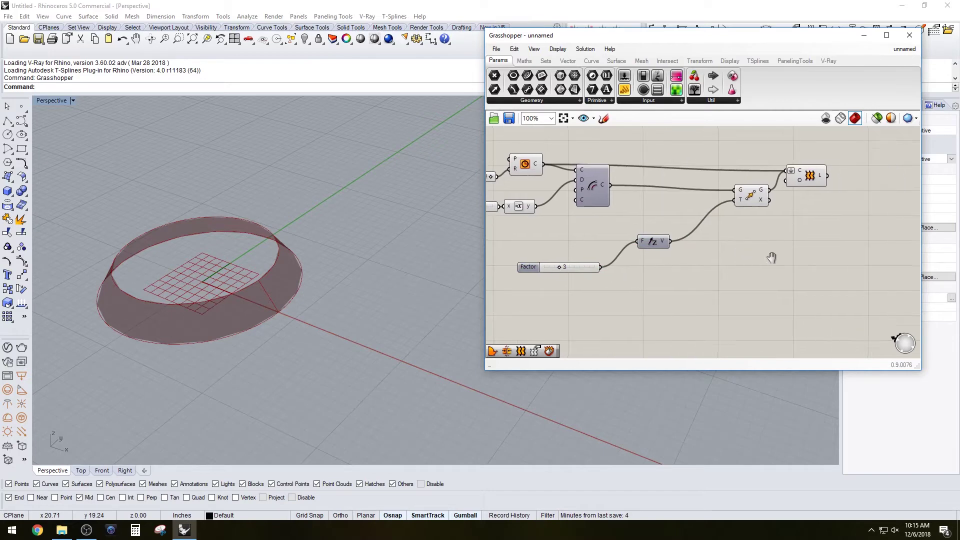
double_click(802, 245)
text(CA)
click(815, 233)
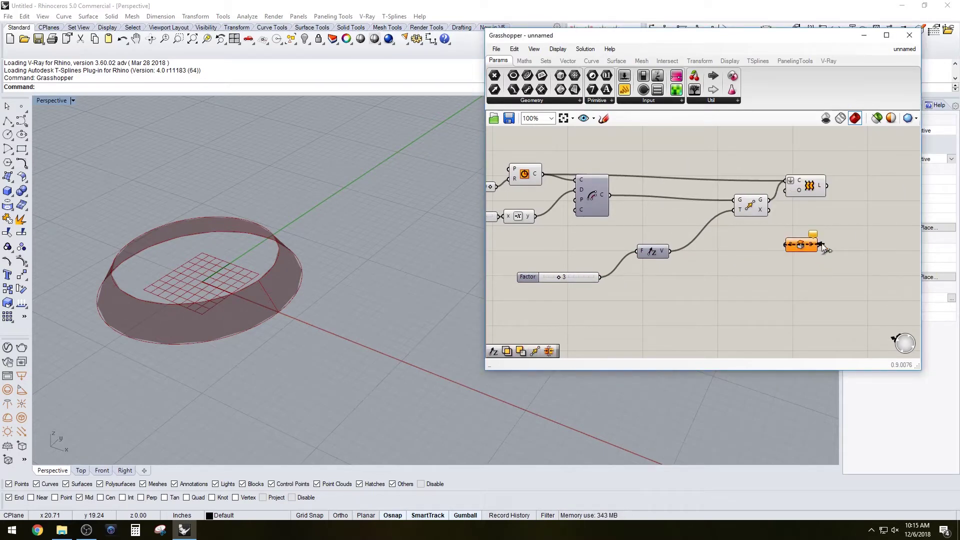
drag(828, 186, 855, 186)
click(858, 231)
Add a Move component and a Unit Z component below Cap Holes.
right_drag(834, 237, 811, 258)
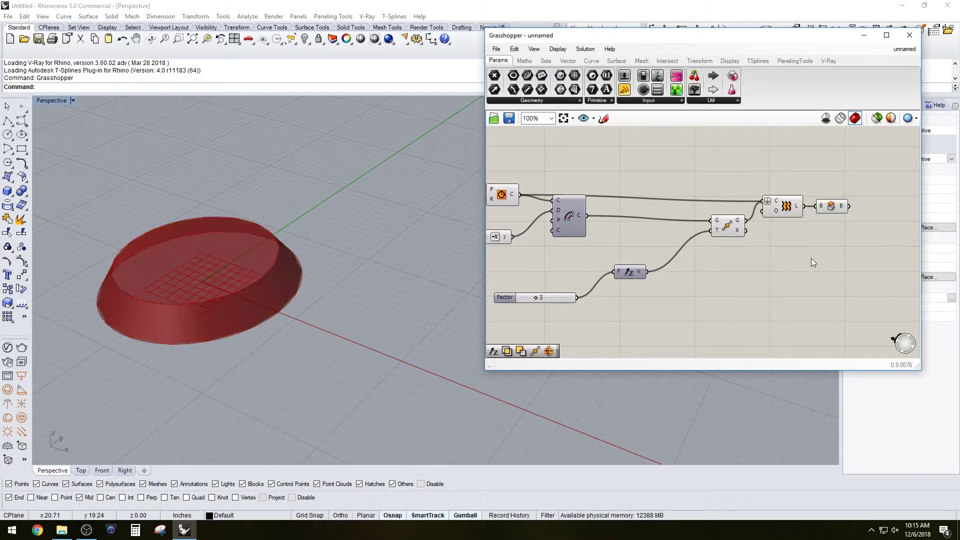
double_click(811, 258)
text(MOVE)
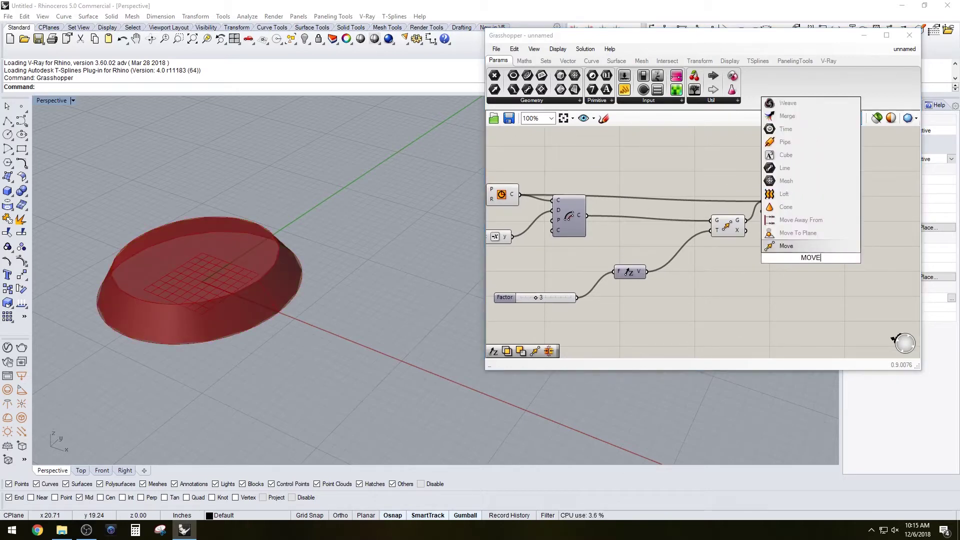
click(790, 246)
mouse_move(818, 261)
mouse_down()
mouse_move(890, 261)
mouse_move(834, 267)
mouse_up()
double_click(850, 276)
text(Z)
click(818, 263)
Delete the extra Unit Z and feed the capped tier and the existing Unit Z vector into the new Move.
click(741, 269)
right_drag(741, 268, 817, 321)
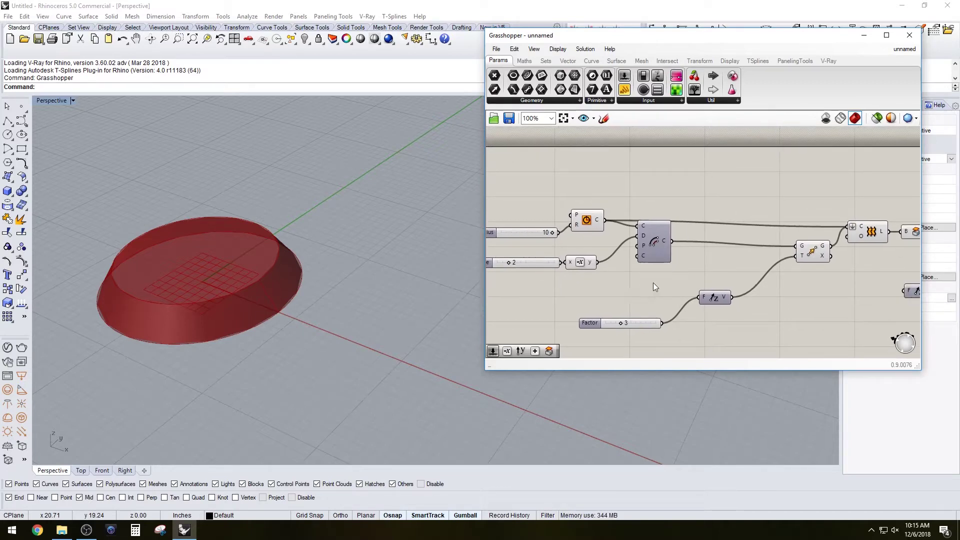
right_drag(722, 248, 686, 260)
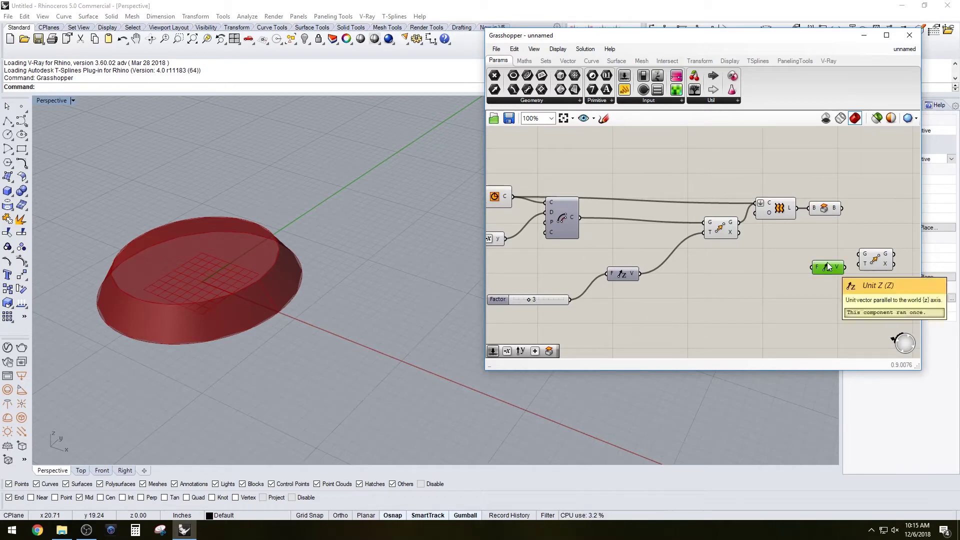
key(Delete)
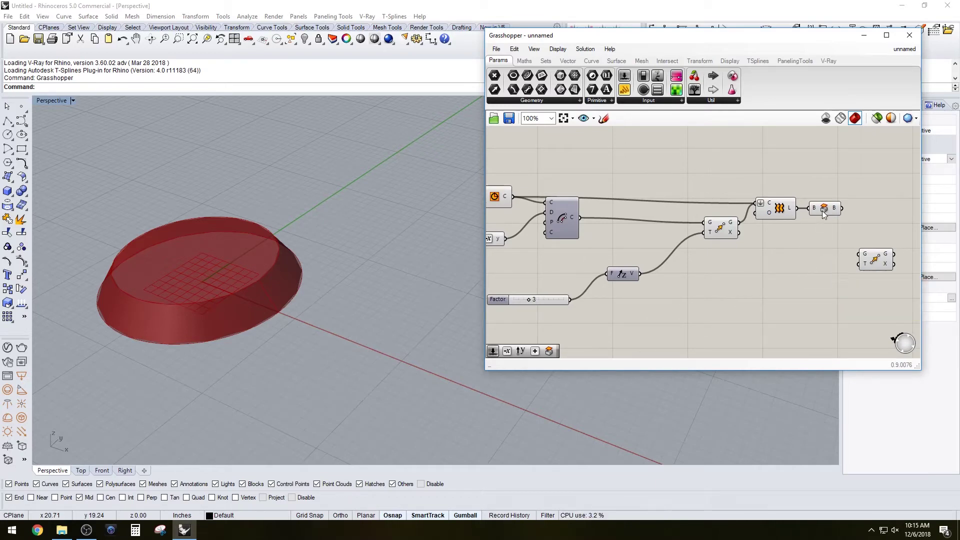
drag(590, 296, 674, 295)
drag(572, 300, 750, 278)
drag(640, 274, 860, 254)
right_drag(372, 321, 361, 281)
right_drag(810, 290, 799, 298)
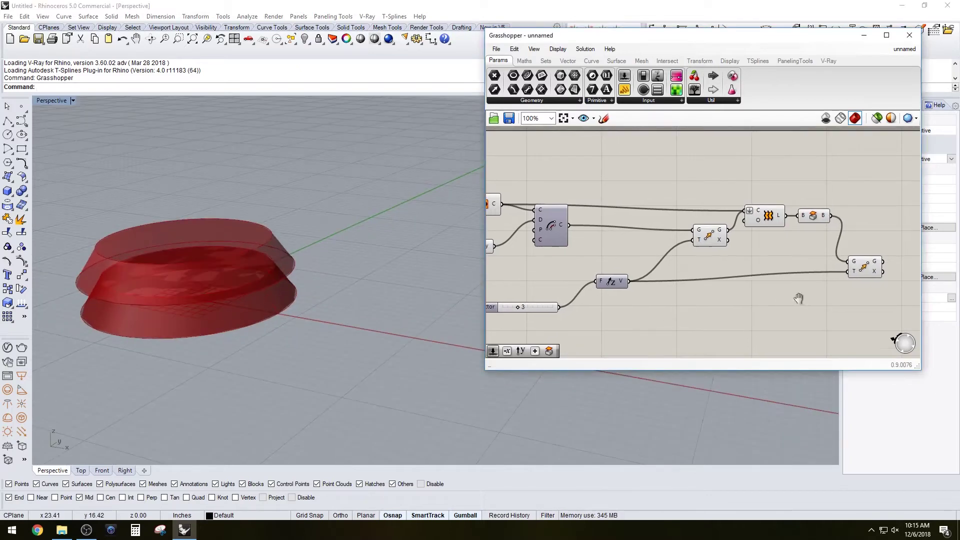
Duplicate the Move component to stack more tiers, feeding each copy the previous Move's geometry and the Unit Z vector.
click(865, 274)
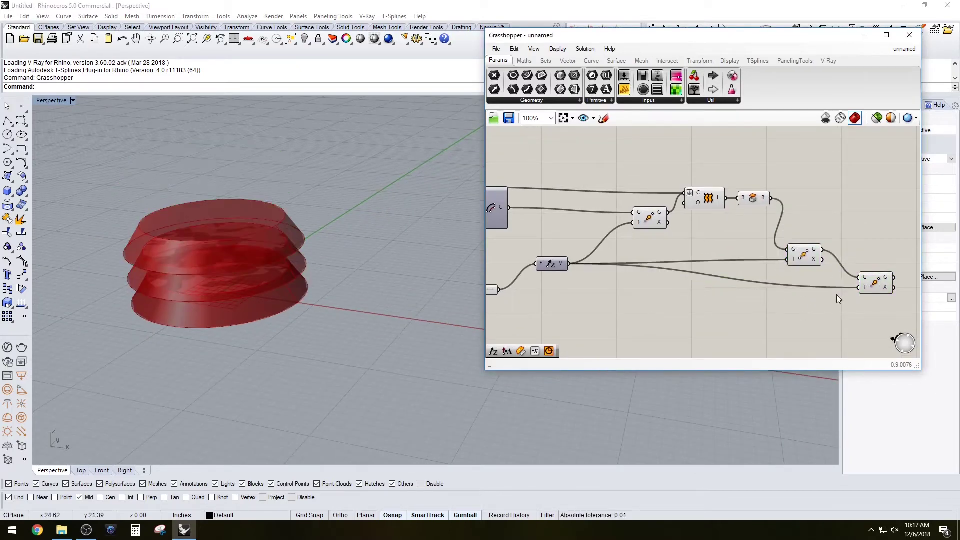
key(ctrl+v)
drag(788, 292, 838, 314)
scroll(785, 294, down, 1)
scroll(783, 294, up, 1)
click(855, 317)
drag(842, 256, 865, 285)
click(881, 291)
right_drag(855, 320, 820, 303)
right_drag(396, 290, 395, 286)
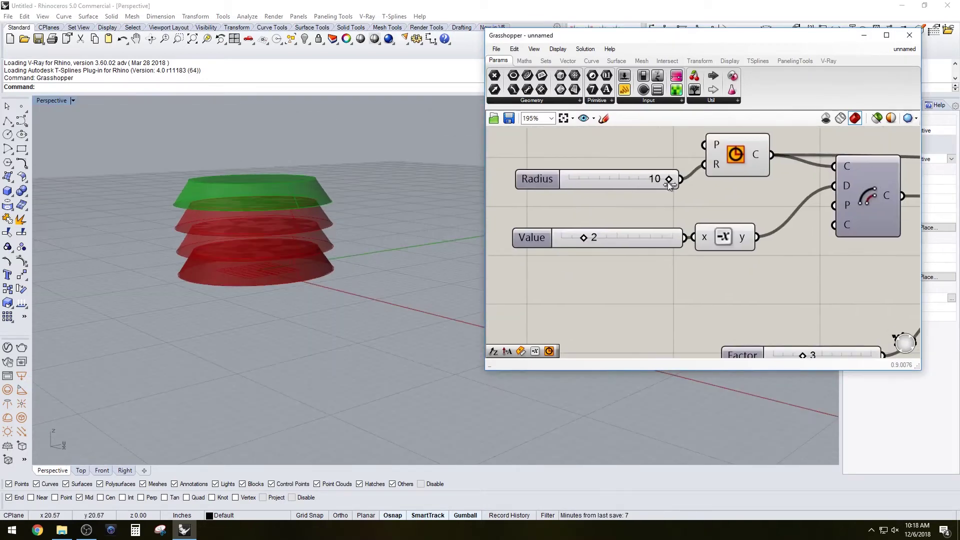
Increase the tier's inward offset value and chain one more Move copy to stack another tier.
drag(584, 237, 600, 237)
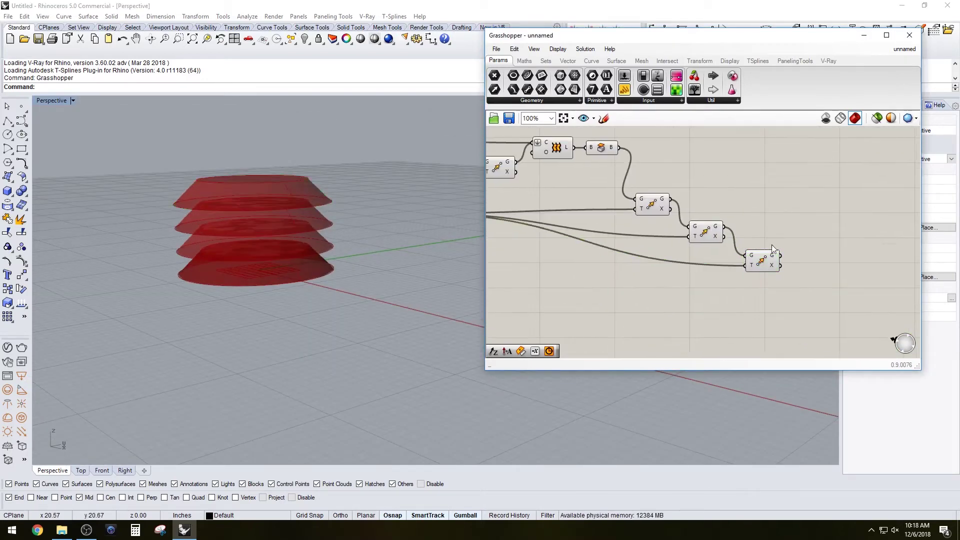
click(825, 275)
drag(810, 239, 825, 278)
drag(844, 287, 847, 275)
click(800, 299)
right_drag(305, 215, 332, 235)
scroll(333, 235, up, 2)
click(761, 273)
right_drag(372, 290, 280, 281)
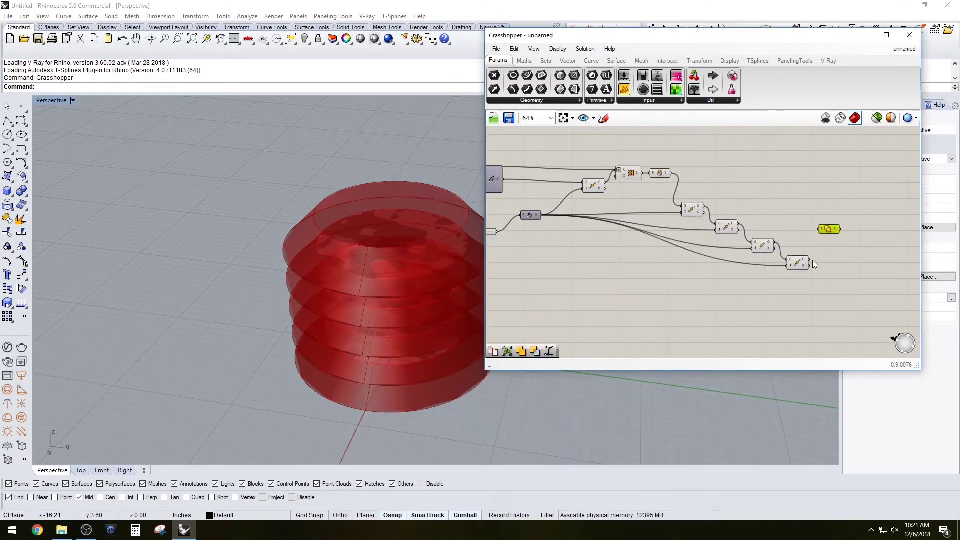
Feed the capped tier and the geometry of all the stacked Move components into the Solid Union component.
shift+drag(809, 260, 819, 229)
shift+drag(739, 224, 819, 229)
shift+drag(705, 206, 820, 229)
shift+drag(671, 173, 819, 229)
Hide the previews of the Cap Holes and stacked Move components and reposition the union component.
drag(811, 283, 666, 175)
middle_click(666, 178)
click(685, 158)
drag(830, 230, 840, 200)
right_drag(218, 272, 200, 235)
click(846, 216)
scroll(840, 207, up, 4)
right_drag(840, 207, 800, 233)
scroll(710, 239, down, 3)
double_click(753, 255)
text(scale)
key(Up)
key(Return)
key(Delete)
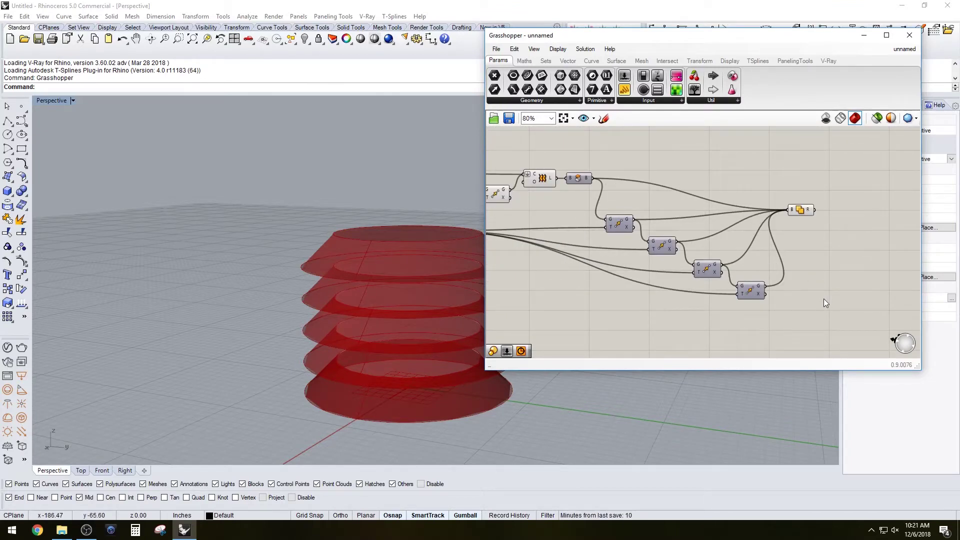
Delete the four stacked Move components between Cap Holes and the union.
scroll(806, 299, down, 1)
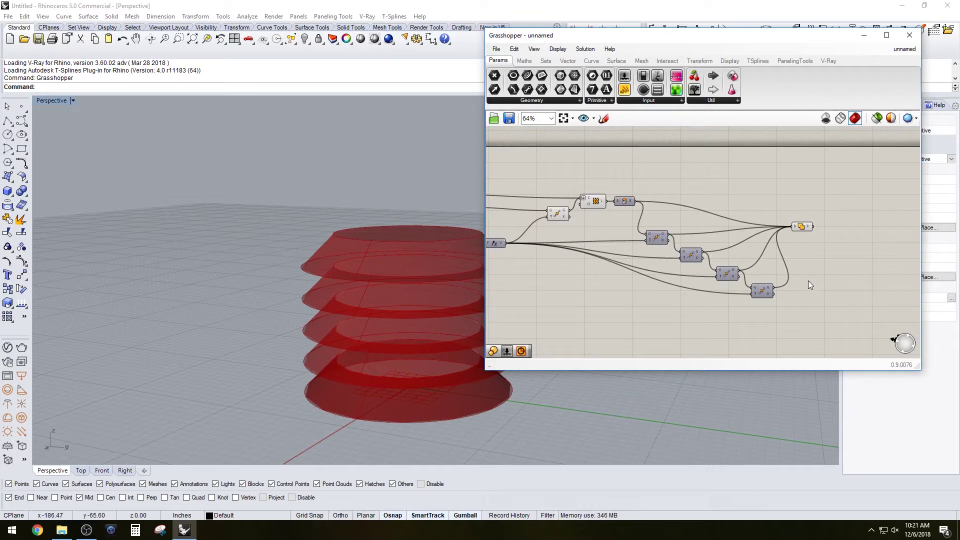
right_drag(708, 276, 770, 254)
drag(846, 290, 721, 173)
key(Delete)
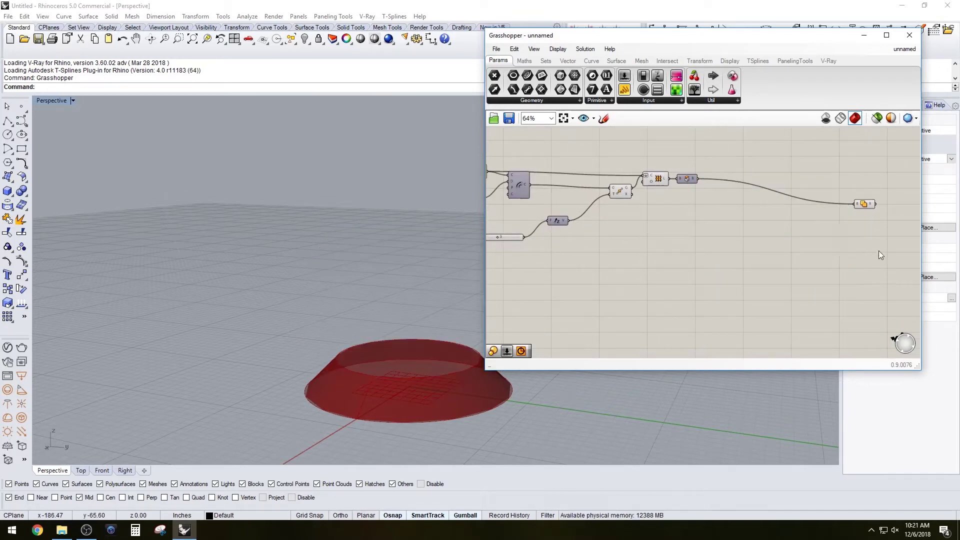
Hide the previews of the Loft component and the Move component that feeds it.
click(659, 179)
middle_click(660, 179)
click(685, 156)
drag(655, 217, 622, 167)
middle_click(623, 177)
click(657, 151)
drag(684, 182, 684, 180)
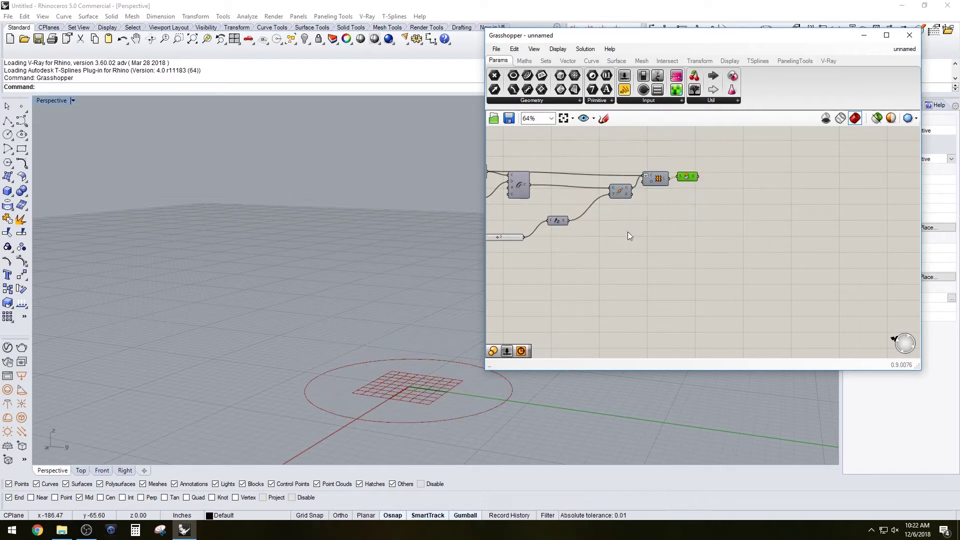
Turn the Cap Holes component's preview back on and check the capped tier in the viewport.
right_click(694, 180)
click(704, 179)
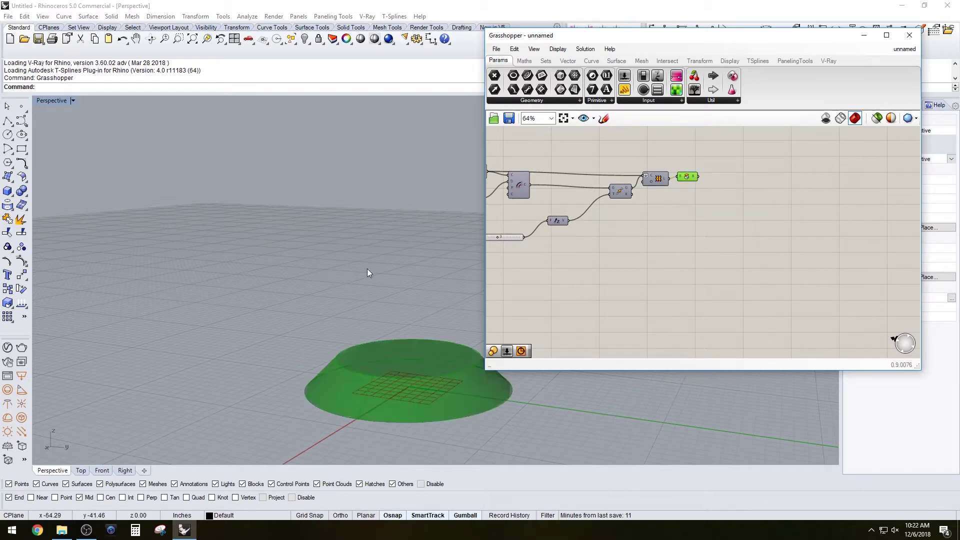
click(709, 256)
scroll(678, 218, up, 4)
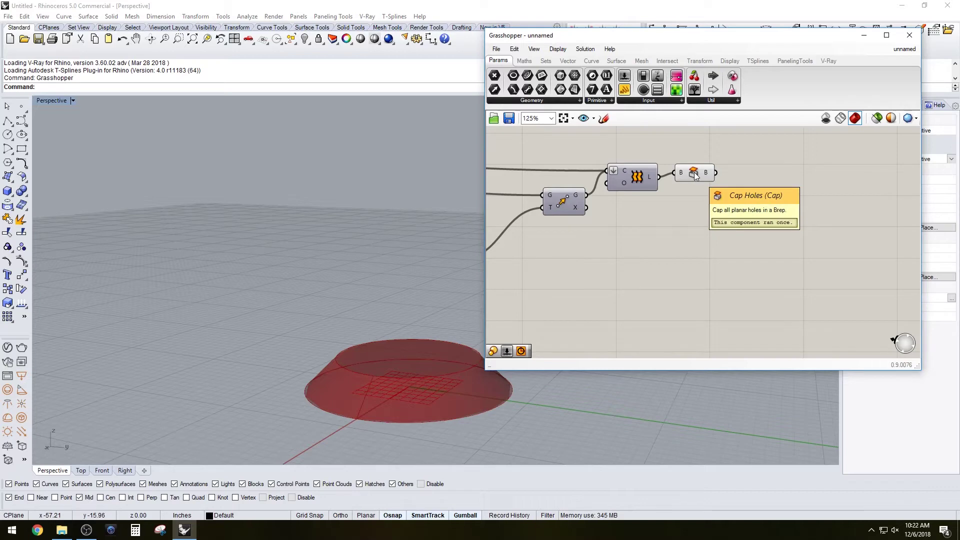
click(695, 175)
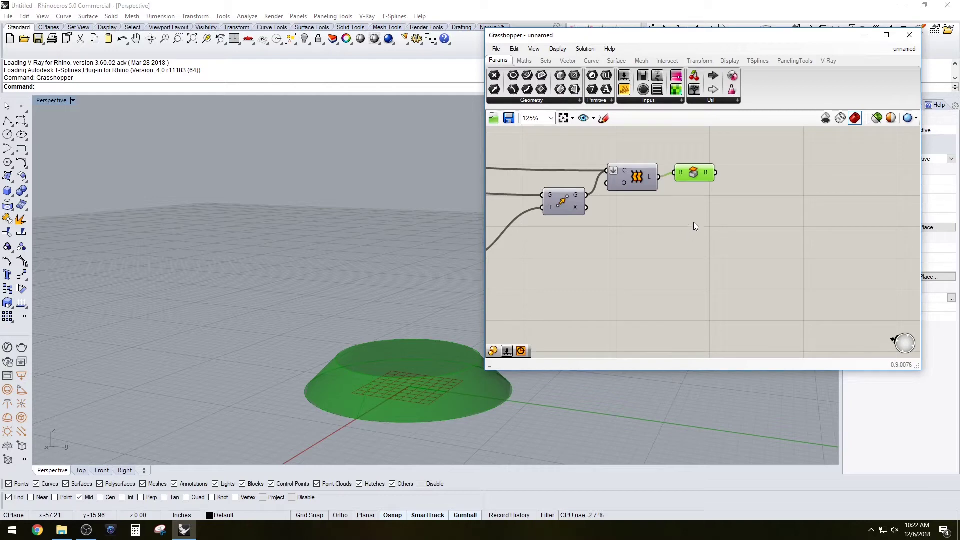
click(722, 213)
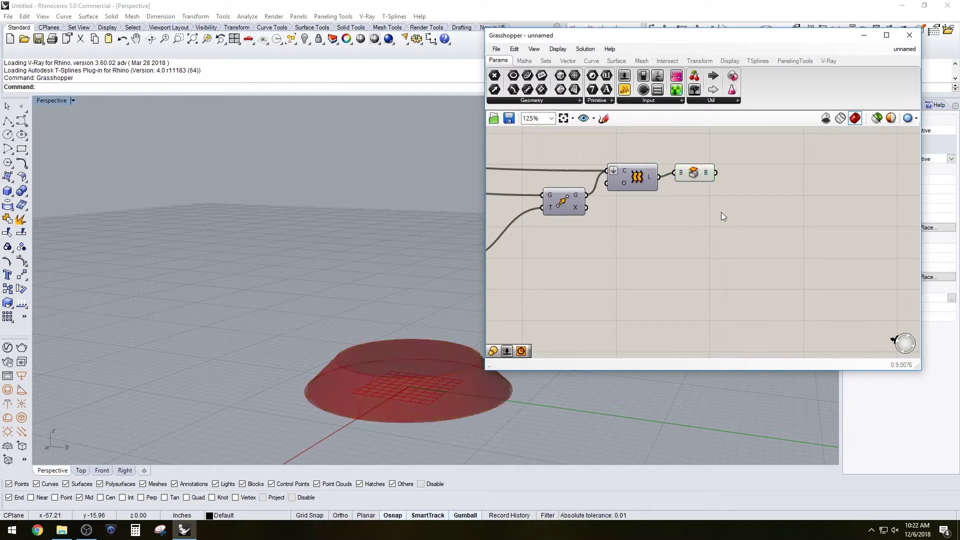
Add a Scale component after Cap Holes and feed the capped tier into its geometry input.
double_click(736, 220)
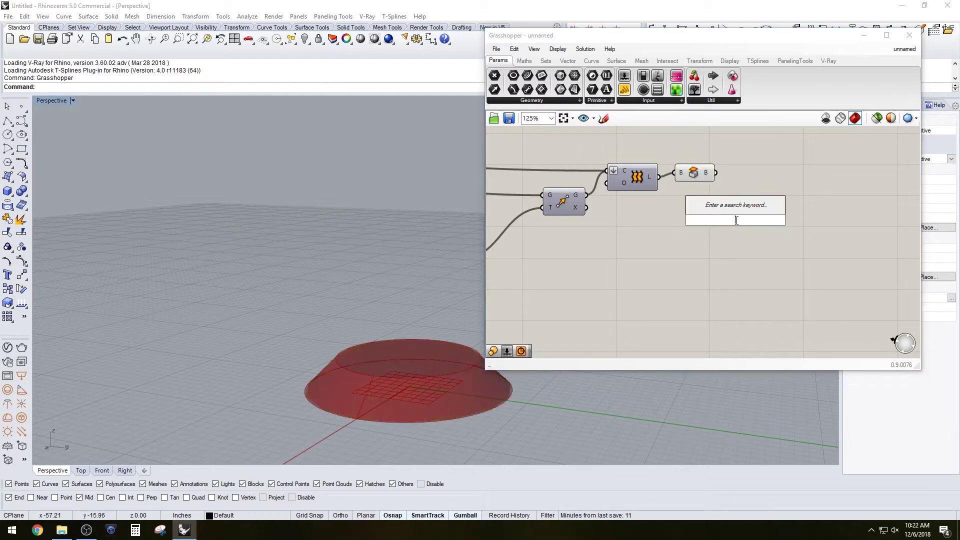
text(scale)
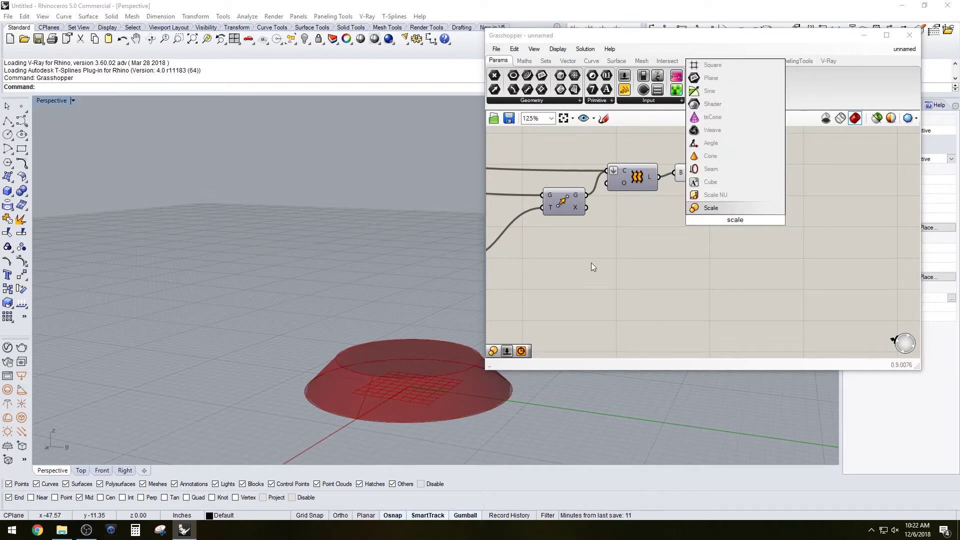
click(726, 209)
click(695, 172)
drag(739, 230, 799, 238)
click(694, 173)
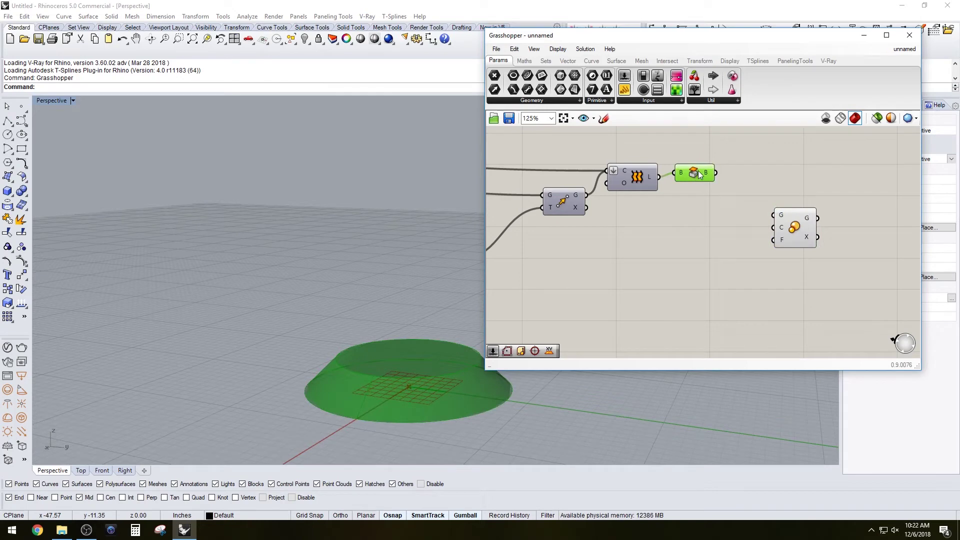
drag(717, 173, 774, 215)
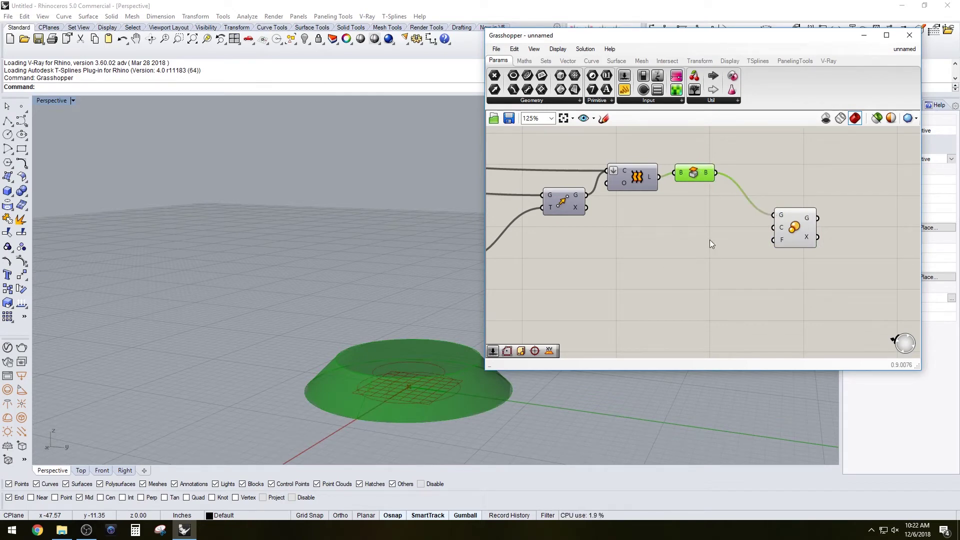
Add a number slider set to 0.8 and connect it to the Scale component's factor input.
mouse_move(780, 233)
double_click(725, 235)
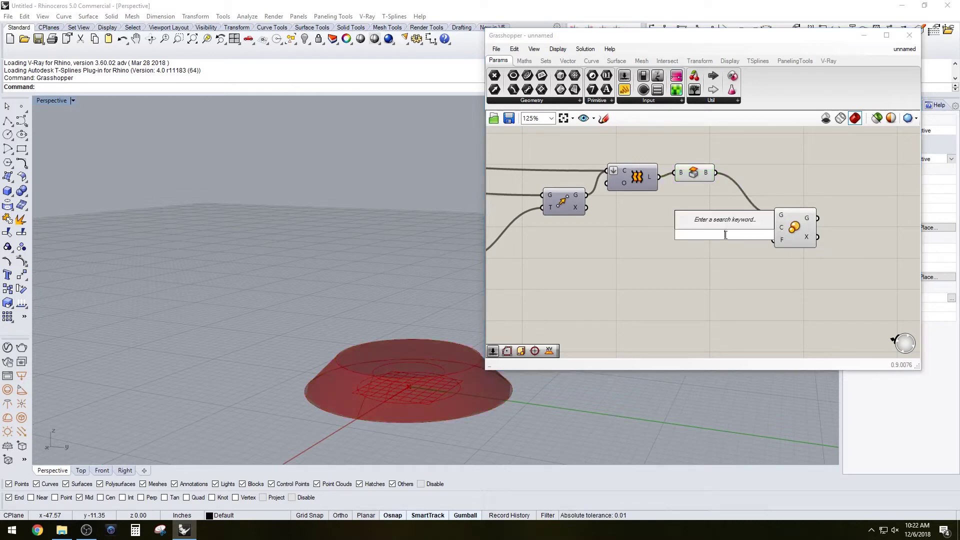
text(1)
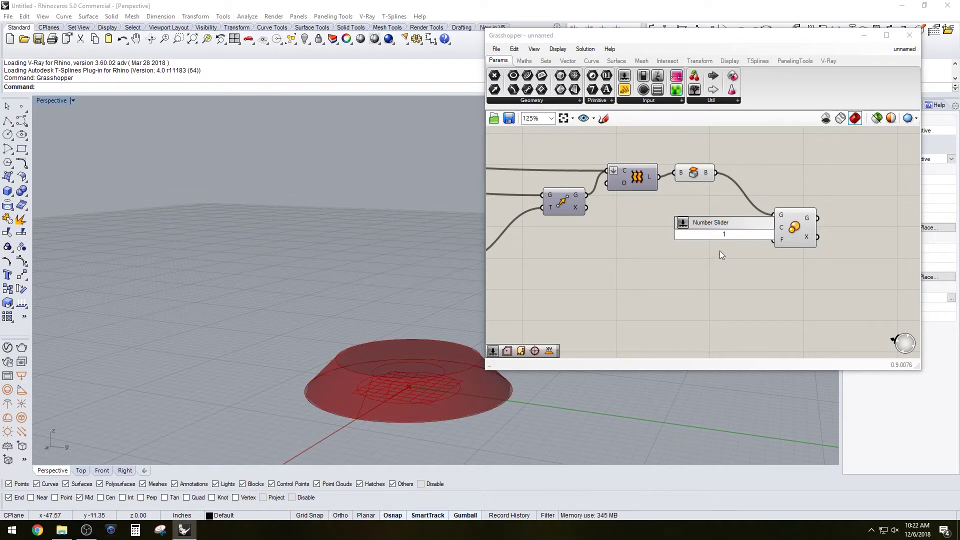
key(BackSpace)
text(0.8)
key(Return)
drag(688, 235, 652, 249)
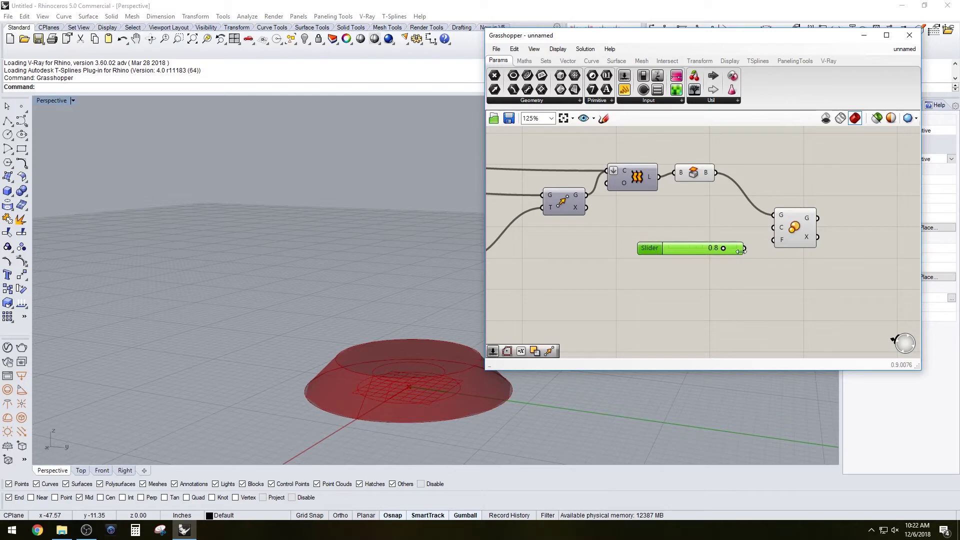
drag(744, 248, 773, 240)
Add a Move component and place it beyond the Scale component.
click(782, 271)
click(798, 226)
right_drag(869, 287, 818, 286)
double_click(818, 285)
text(move)
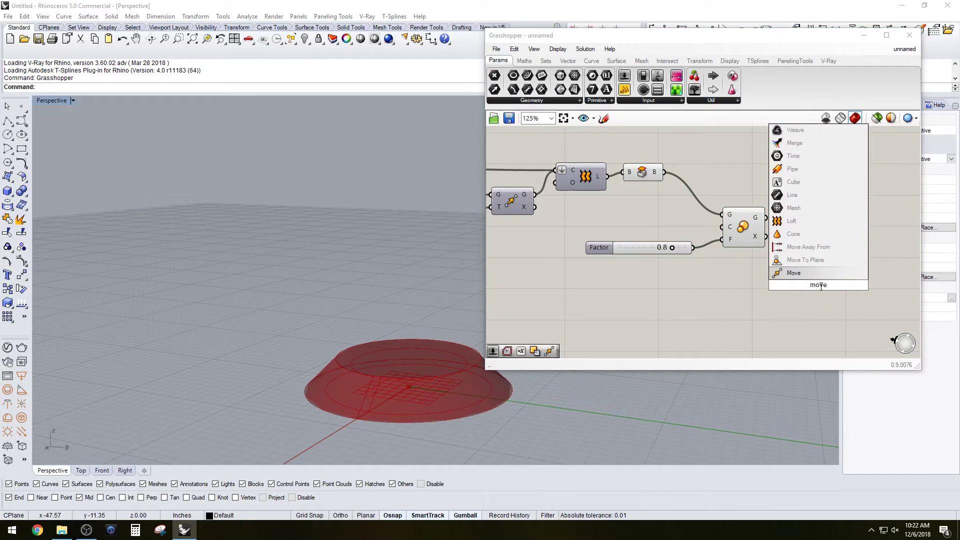
click(814, 273)
drag(816, 282, 866, 269)
Add a Unit Z component and connect its vector and the scaled tier to the new Move component.
double_click(841, 310)
text(z)
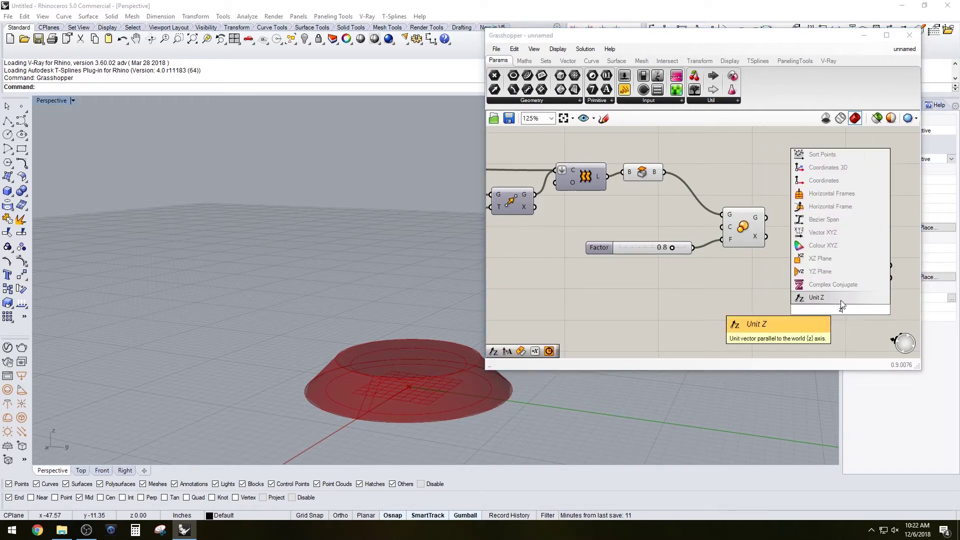
key(Return)
click(844, 307)
drag(844, 307, 833, 279)
click(775, 219)
Connect the existing height slider of 3 to the new Unit Z component's factor input.
right_drag(692, 300, 730, 281)
scroll(730, 285, down, 2)
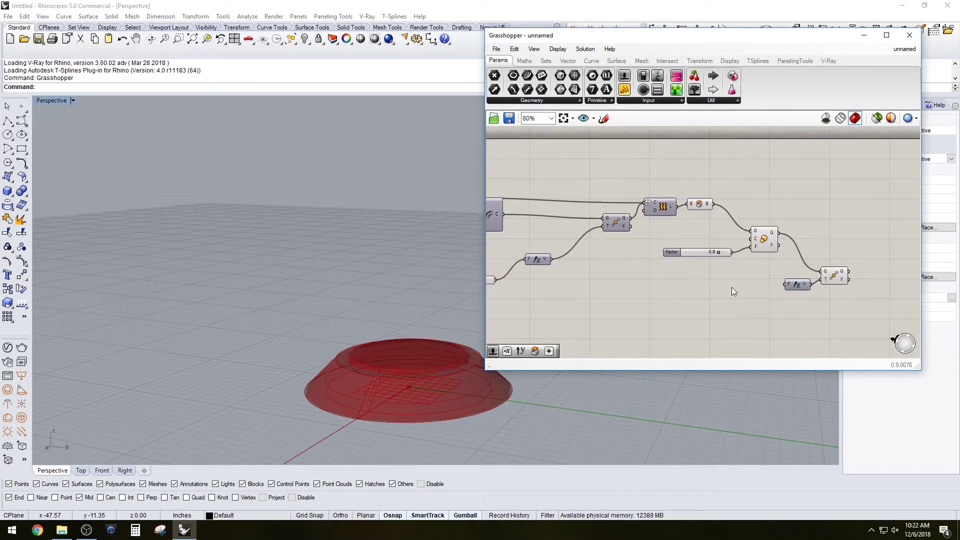
right_drag(571, 297, 606, 293)
drag(531, 275, 819, 279)
Set the Scale component's factor slider to 0.9.
right_drag(333, 299, 357, 296)
scroll(750, 248, up, 4)
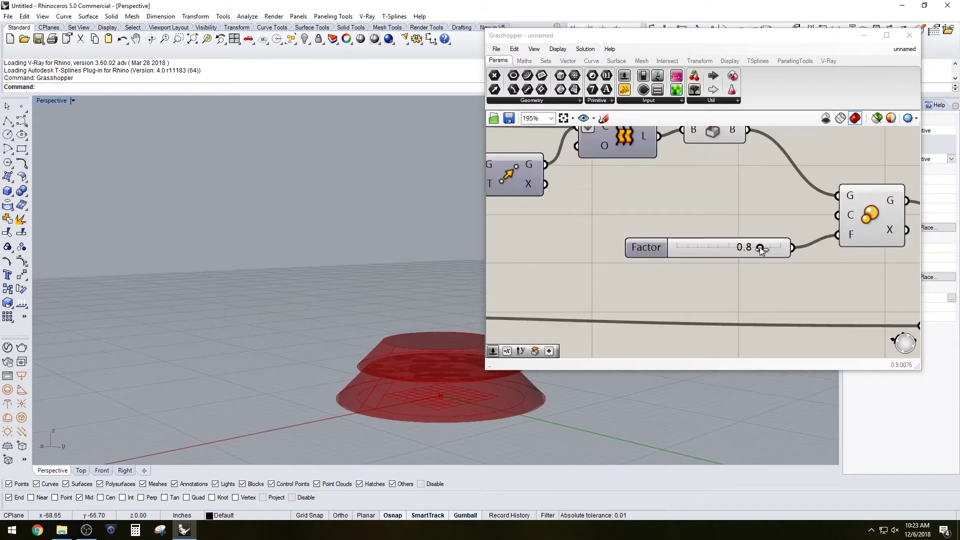
drag(764, 246, 774, 247)
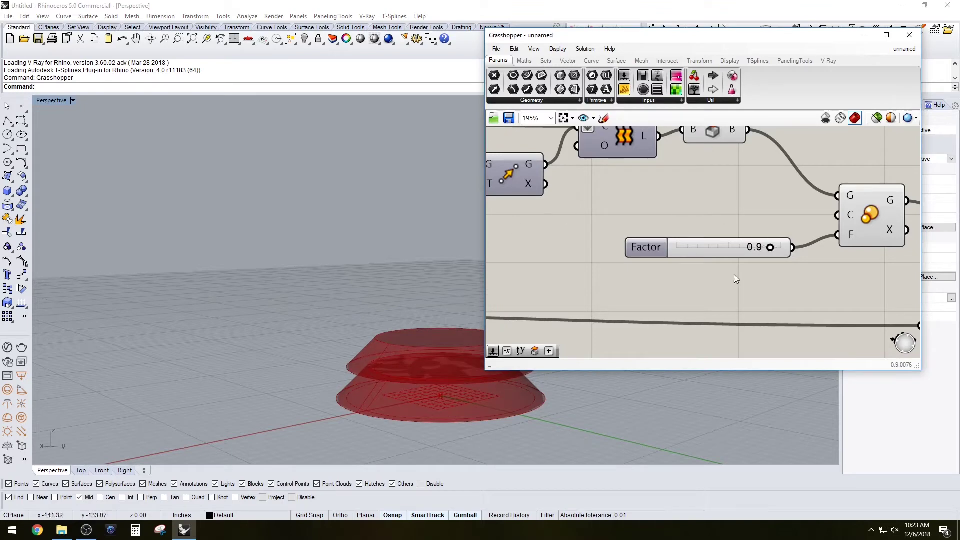
Add a panel containing .9 near the Scale factor slider and shrink it to a compact size.
double_click(676, 202)
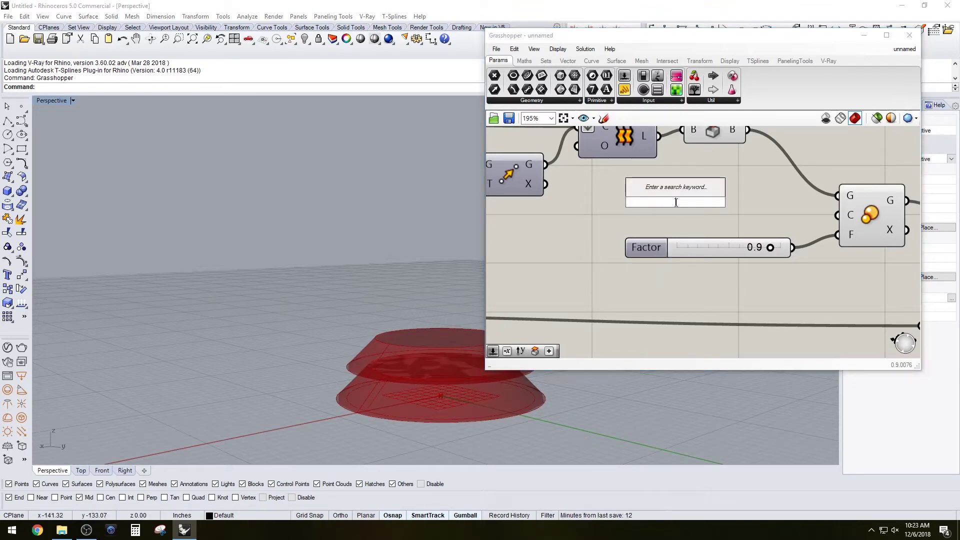
text(pan)
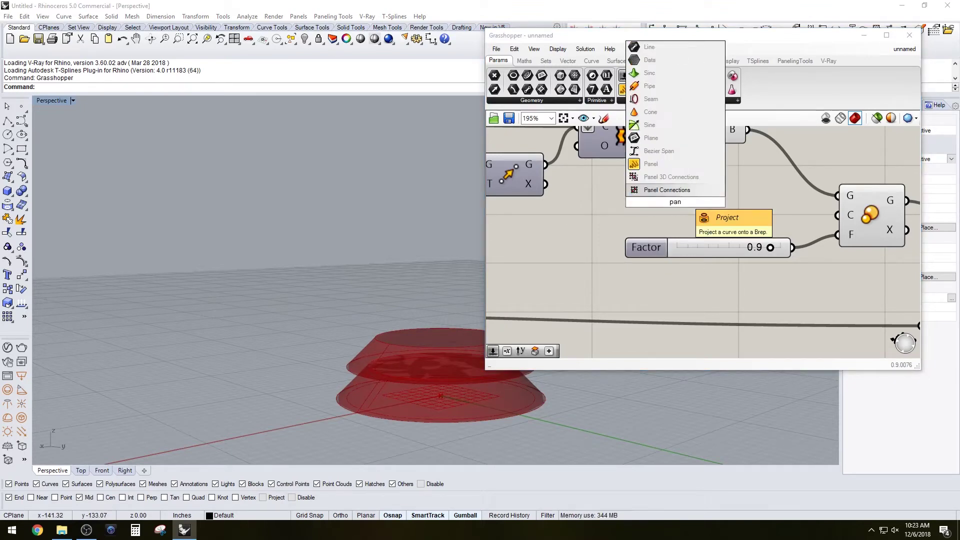
click(650, 163)
double_click(699, 205)
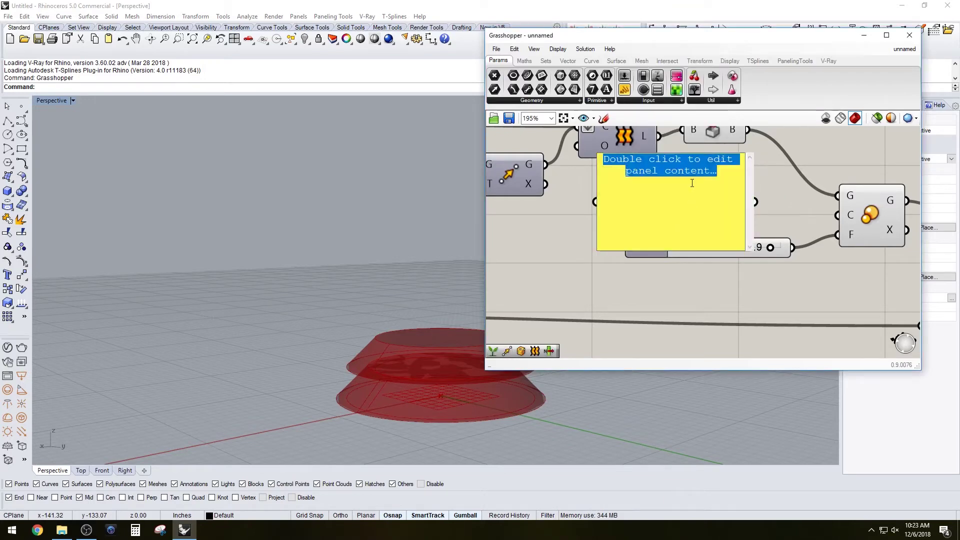
text(.9)
click(719, 301)
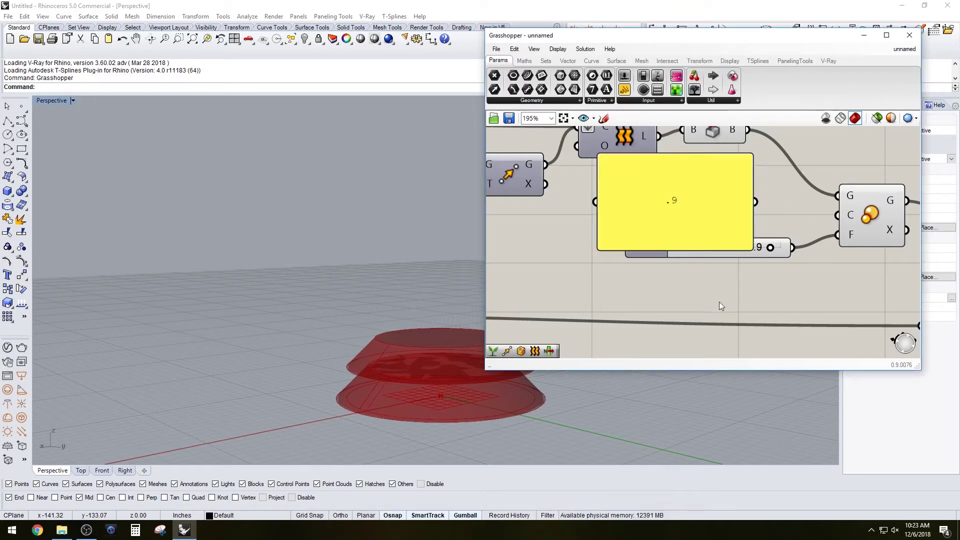
drag(742, 247, 715, 213)
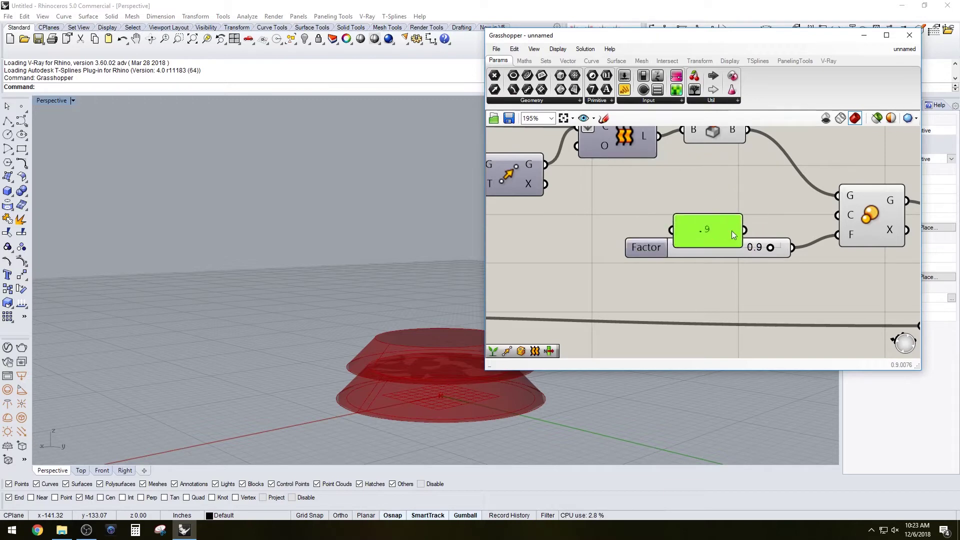
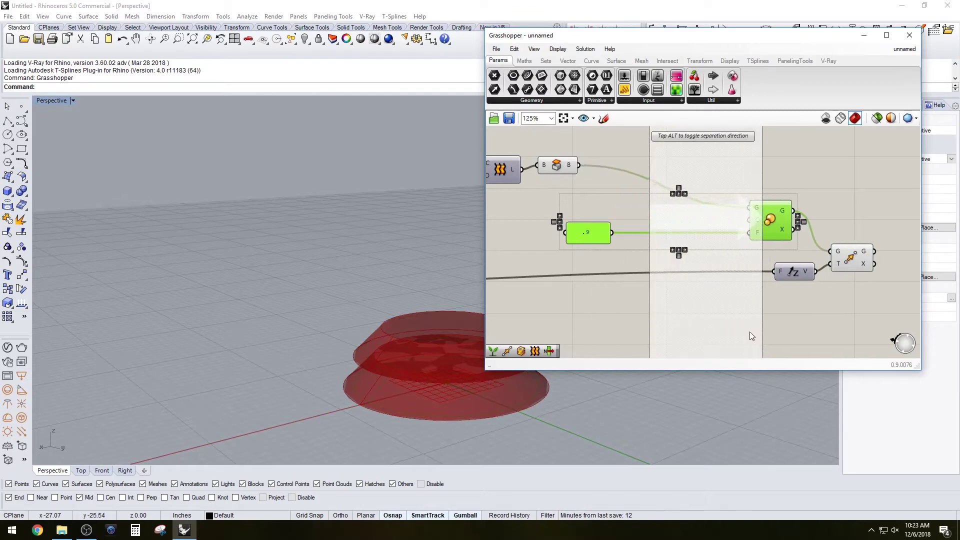
Duplicate the .9 panel with its Scale component and connect the first Move's geometry output to the copied Scale's geometry input.
alt+drag(831, 310, 845, 305)
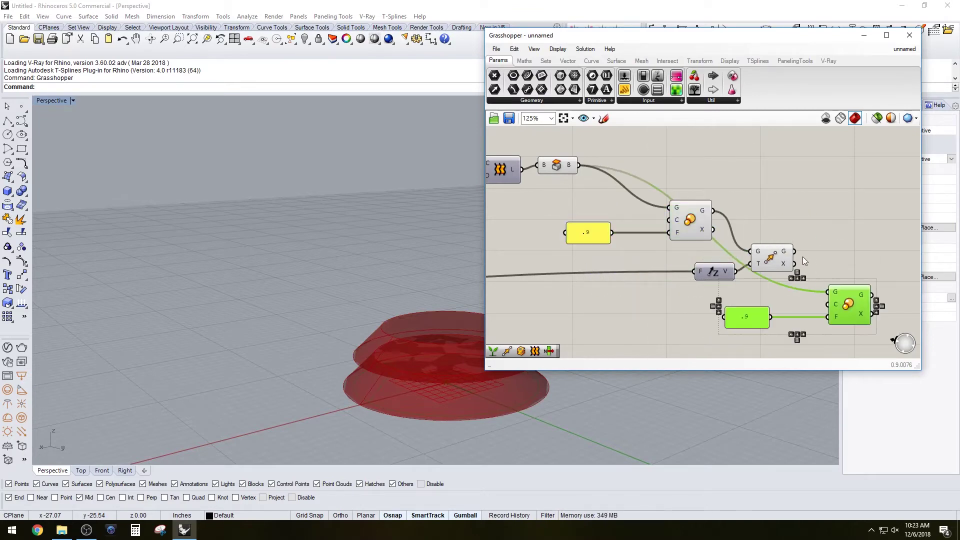
click(847, 261)
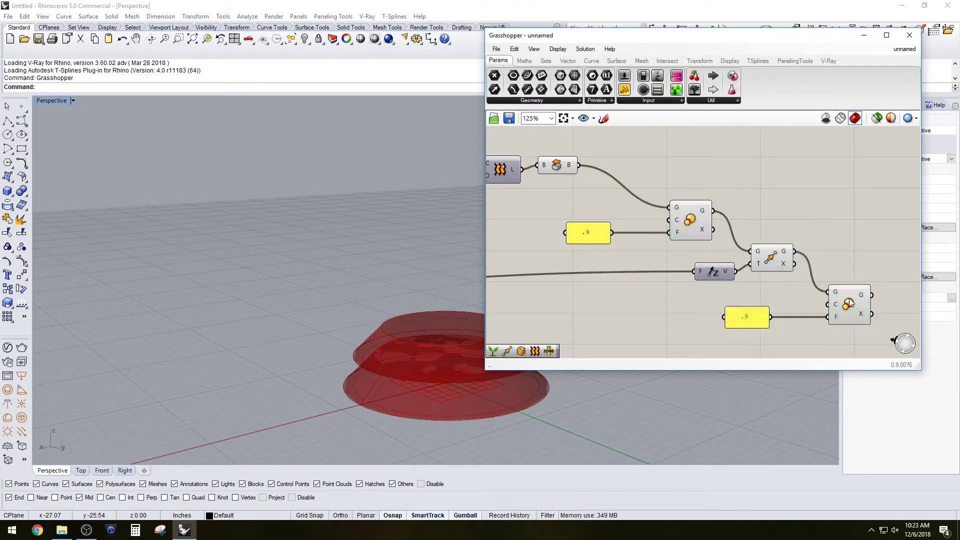
click(848, 300)
right_drag(849, 249, 785, 208)
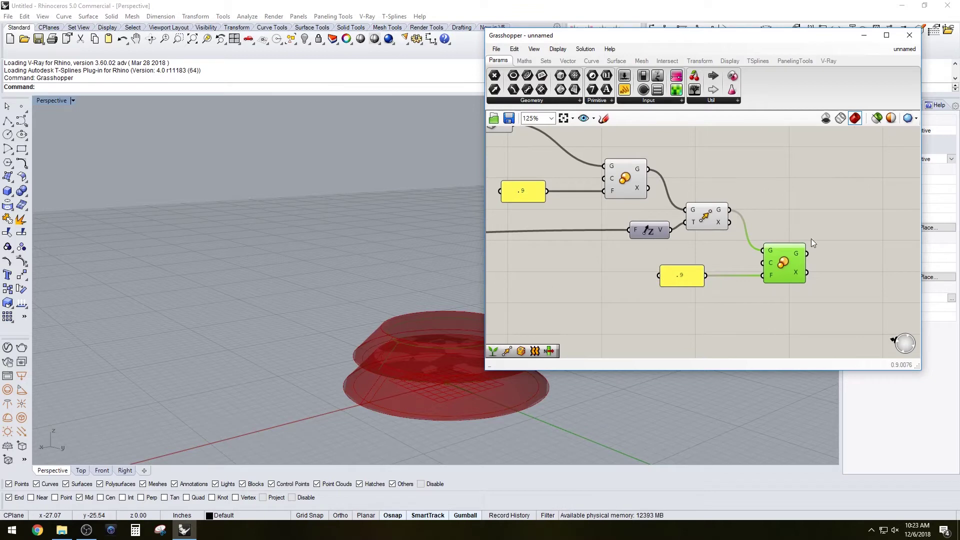
Add a second Move component and connect the copied Scale's geometry output to its geometry input.
double_click(770, 328)
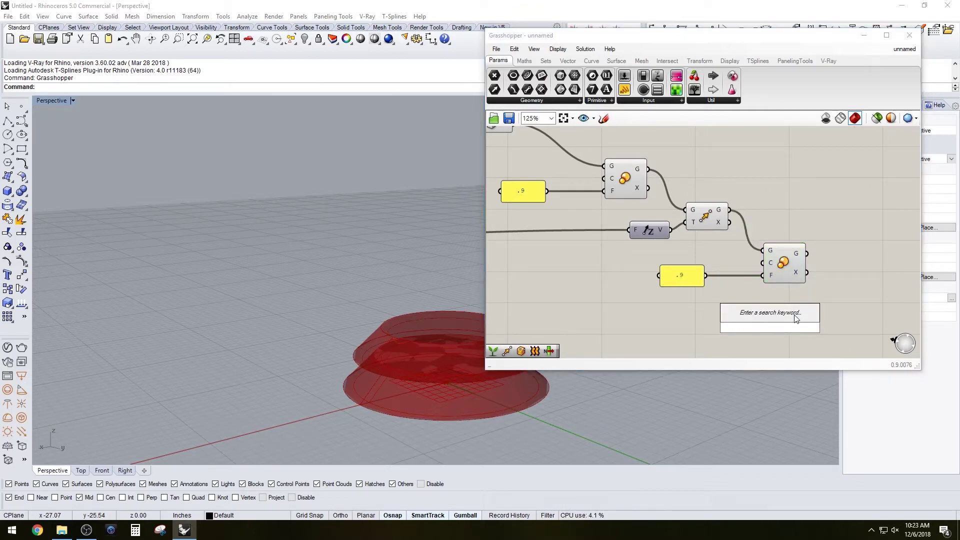
text(move)
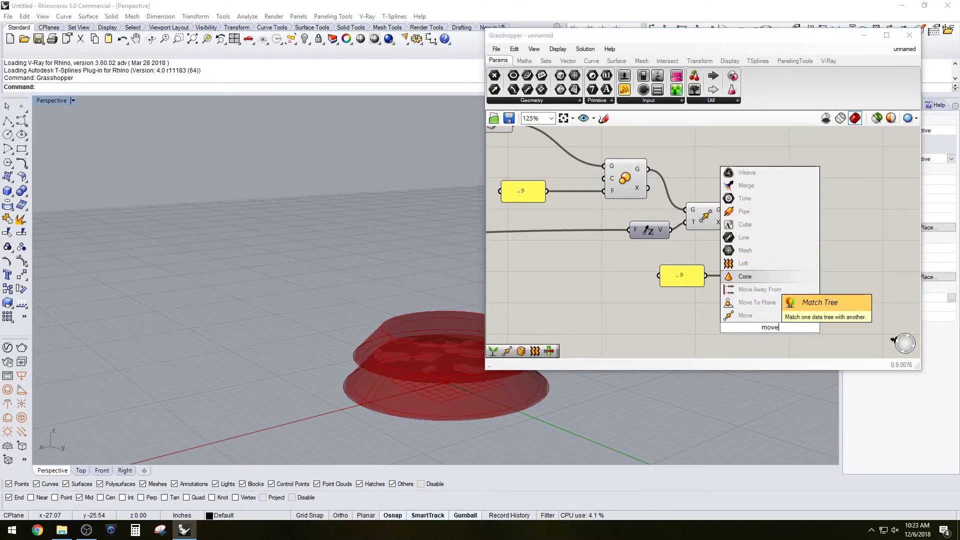
click(746, 315)
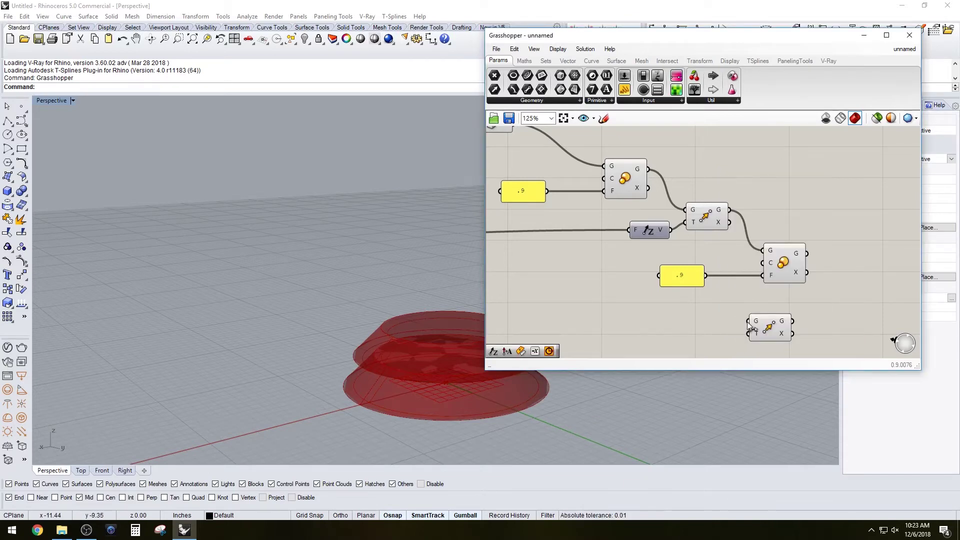
click(788, 247)
drag(807, 254, 861, 295)
scroll(780, 302, down, 1)
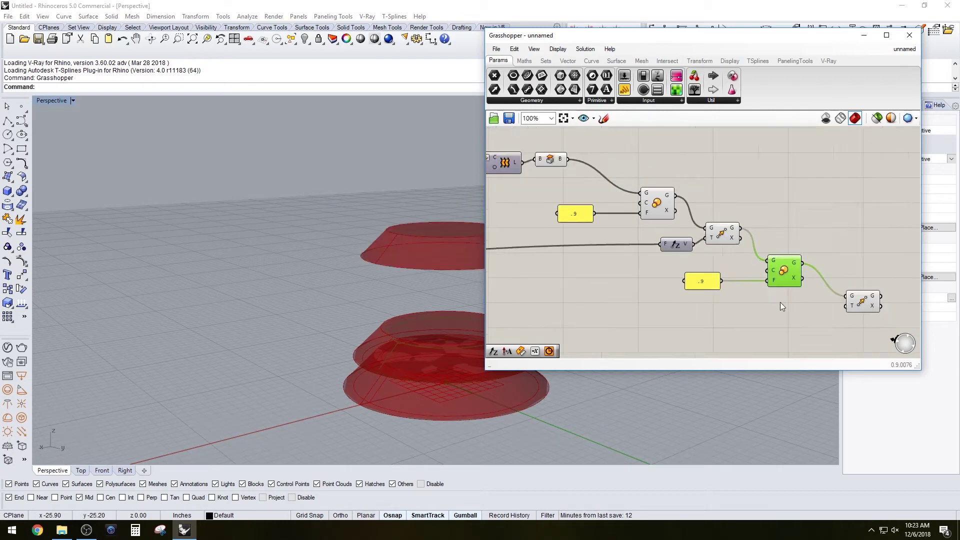
Connect the Unit Z vector that drives the first Move to the second Move's motion input.
right_drag(780, 302, 743, 297)
scroll(802, 261, down, 2)
scroll(806, 281, up, 2)
scroll(768, 289, up, 1)
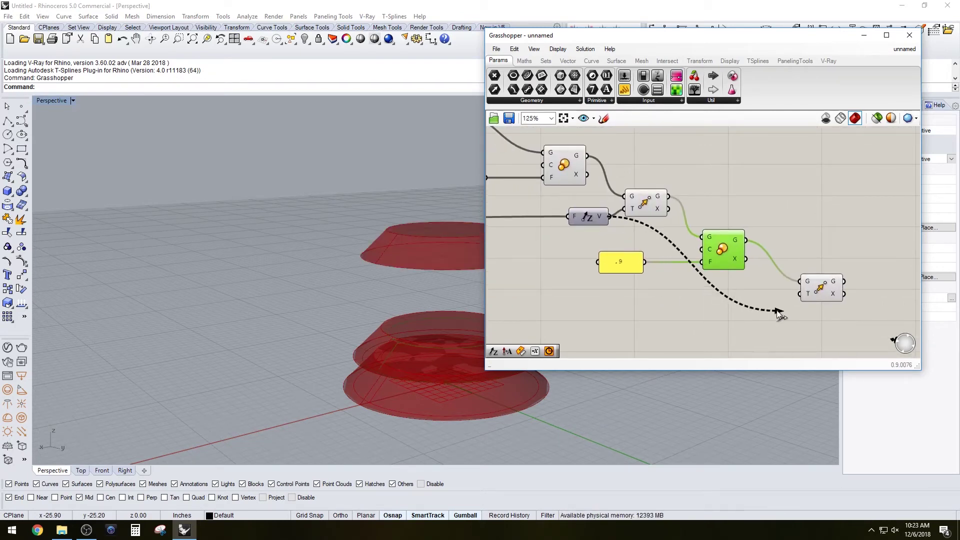
drag(778, 313, 799, 294)
Switch to the four-viewport layout and examine the stacked tiers in the Front view.
right_drag(388, 269, 312, 249)
double_click(47, 101)
scroll(219, 337, up, 13)
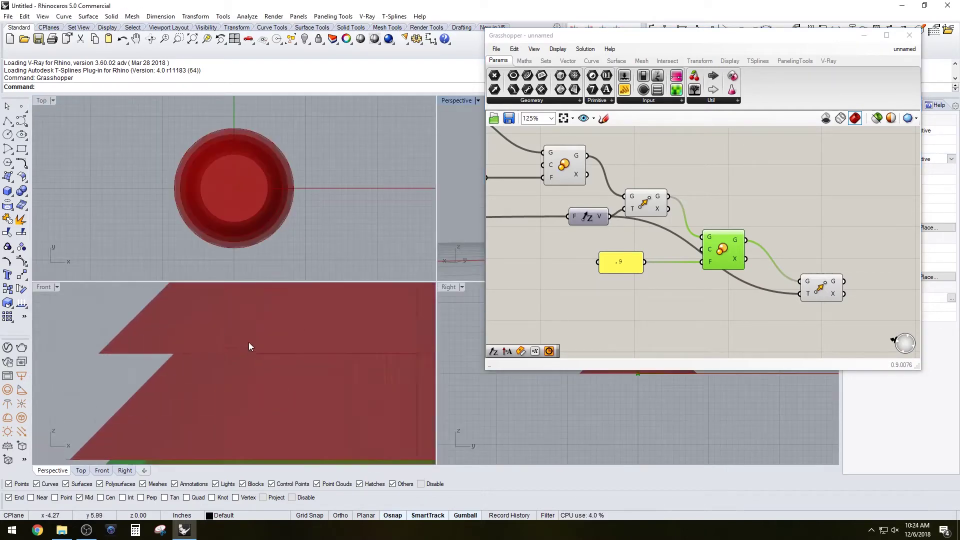
right_drag(248, 342, 184, 331)
scroll(184, 331, down, 7)
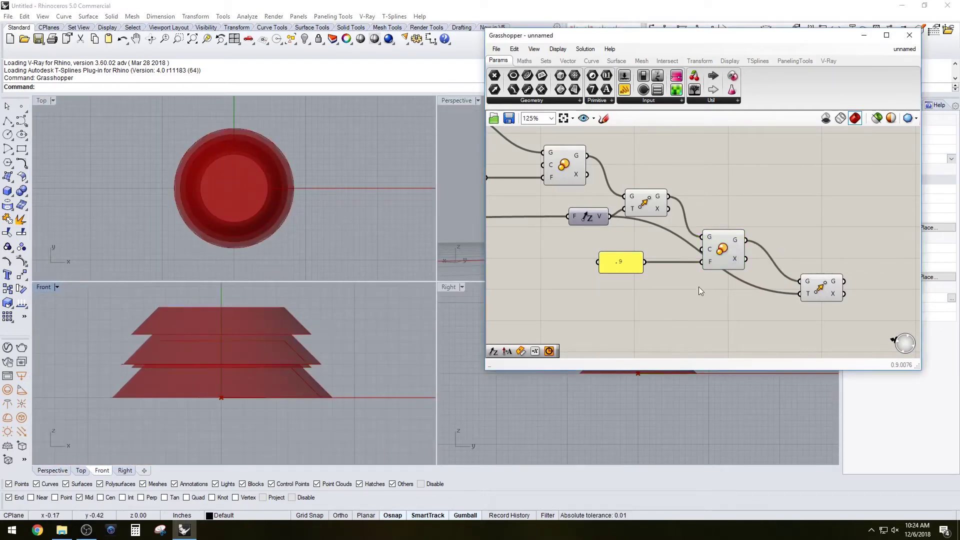
Turn off the preview of the second Scale component.
right_drag(742, 223, 721, 230)
middle_click(730, 223)
click(760, 193)
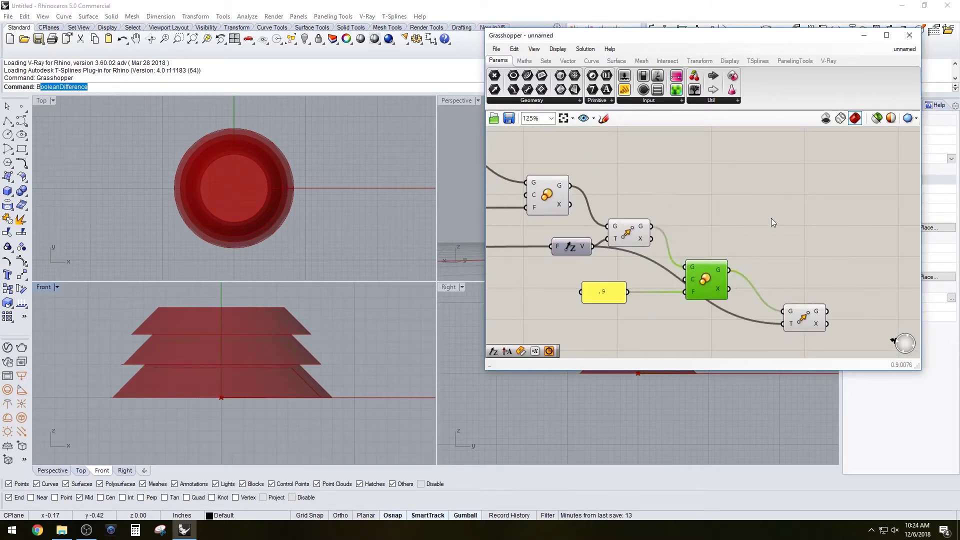
click(771, 218)
Maximize the Perspective viewport and inspect the stacked tiers in it.
right_drag(451, 128, 464, 154)
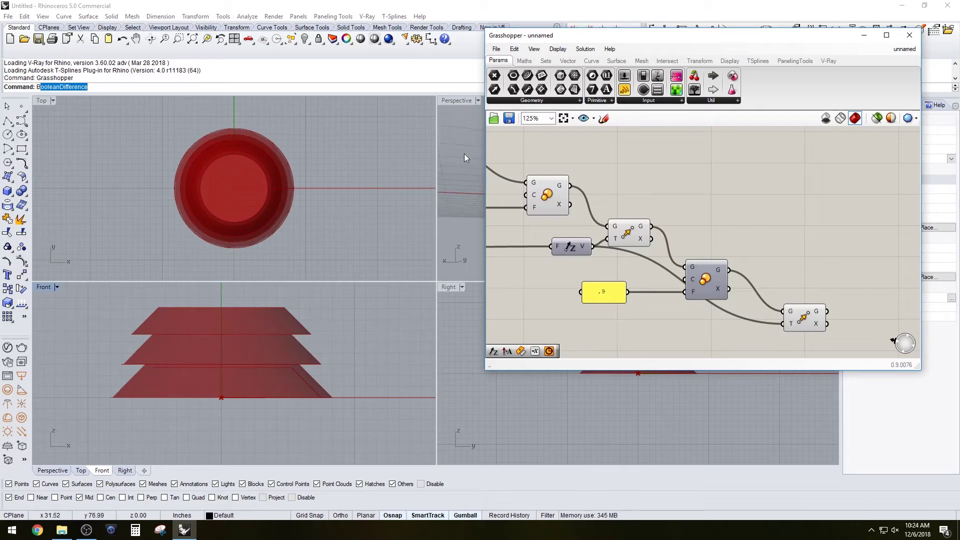
double_click(453, 107)
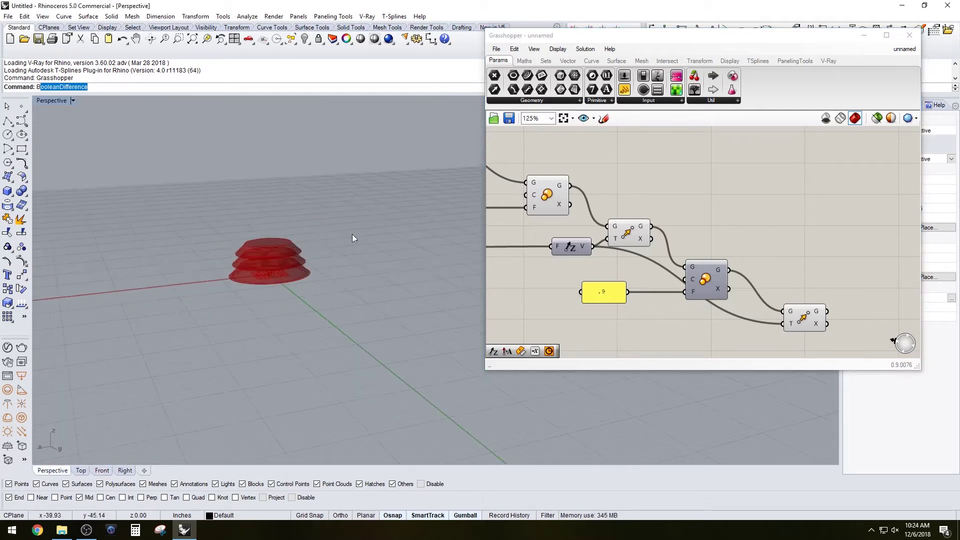
scroll(352, 234, up, 3)
scroll(255, 271, down, 3)
Reposition the second Scale and Move components closer to the first Move component.
scroll(857, 235, down, 4)
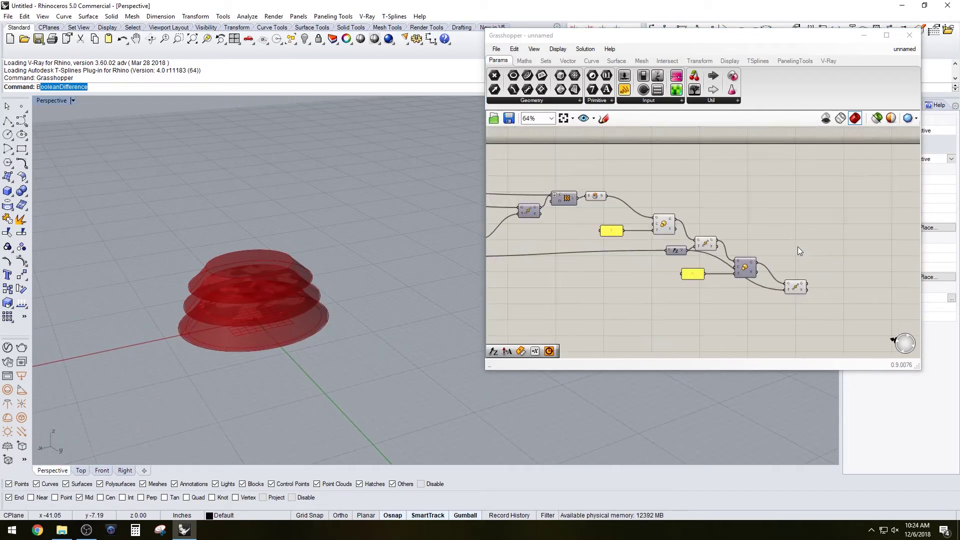
scroll(803, 250, up, 2)
click(773, 258)
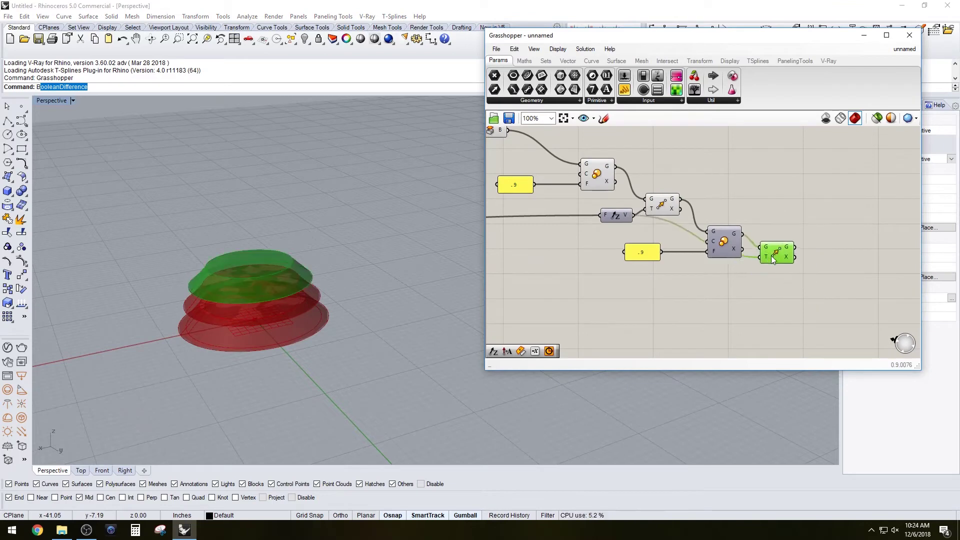
drag(791, 275, 716, 215)
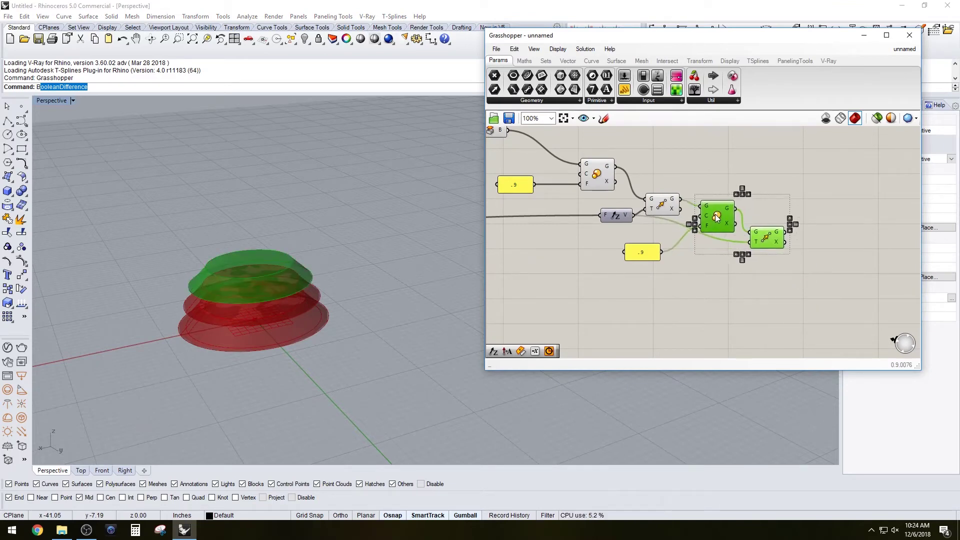
click(800, 308)
Shift the Unit Z, both Moves, the second Scale and its .9 panel closer to the first Scale component.
right_drag(800, 308, 804, 314)
drag(823, 318, 604, 202)
right_drag(658, 213, 712, 252)
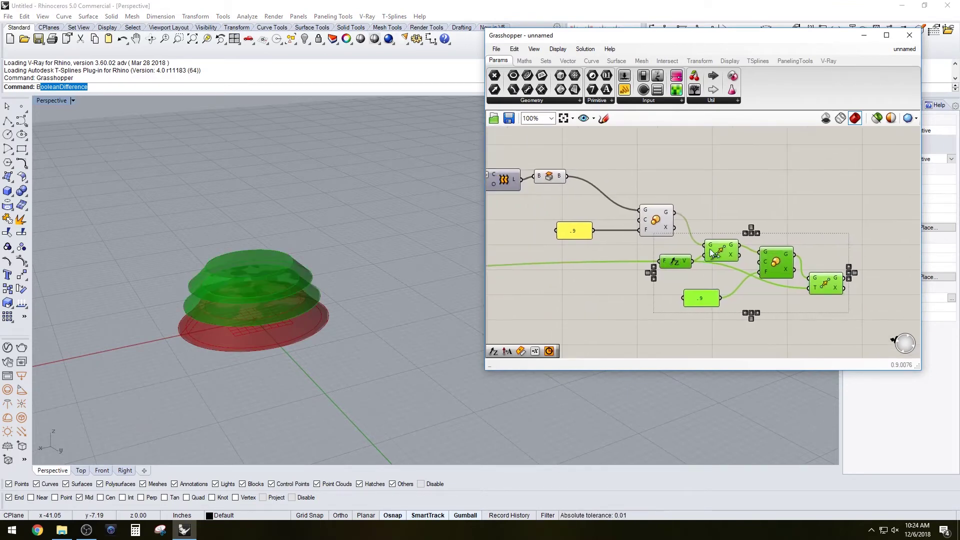
drag(728, 252, 722, 244)
click(730, 193)
right_drag(729, 193, 757, 185)
Move the entire scale-and-move chain with both .9 panels closer to the cap component.
scroll(813, 239, down, 2)
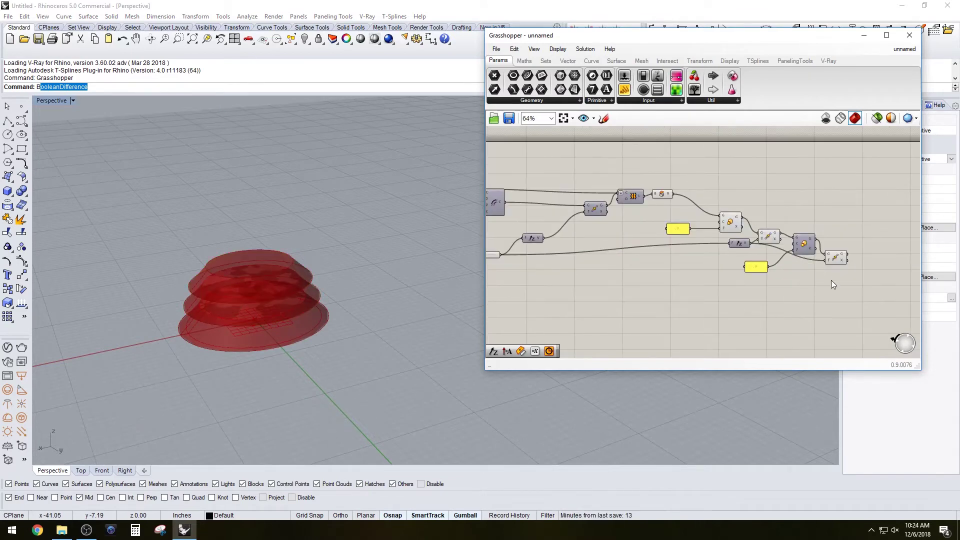
drag(866, 296, 662, 218)
scroll(749, 225, up, 2)
drag(727, 219, 672, 191)
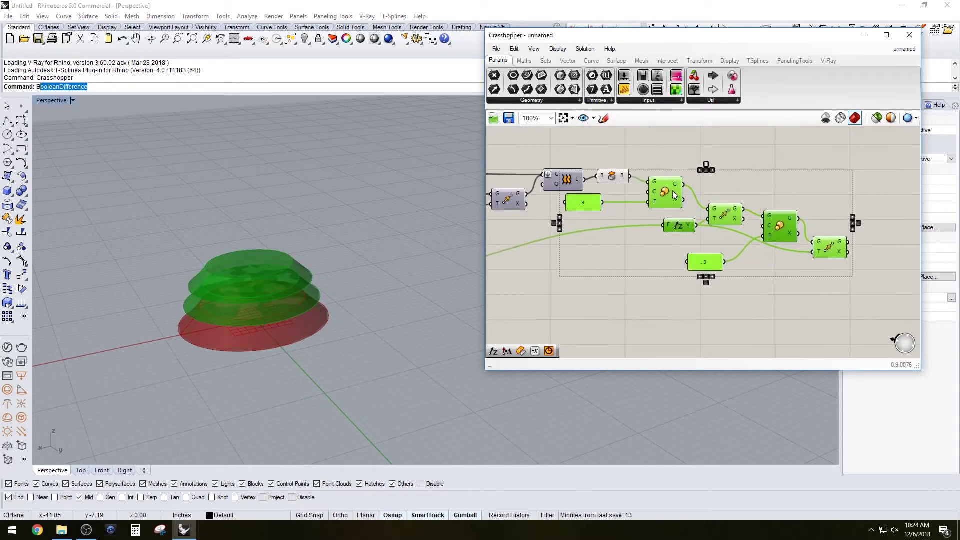
click(678, 300)
right_drag(679, 300, 745, 304)
Duplicate the second Scale and Move pair and place the copy beyond the end of the chain.
scroll(599, 269, down, 2)
right_drag(597, 266, 553, 253)
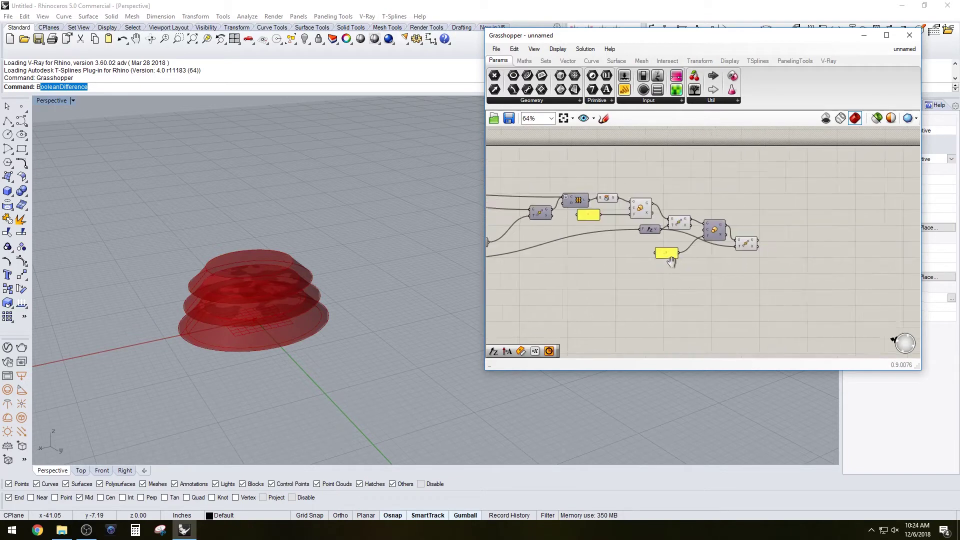
scroll(753, 250, up, 3)
click(740, 246)
drag(778, 260, 677, 174)
scroll(566, 245, down, 2)
drag(636, 225, 704, 253)
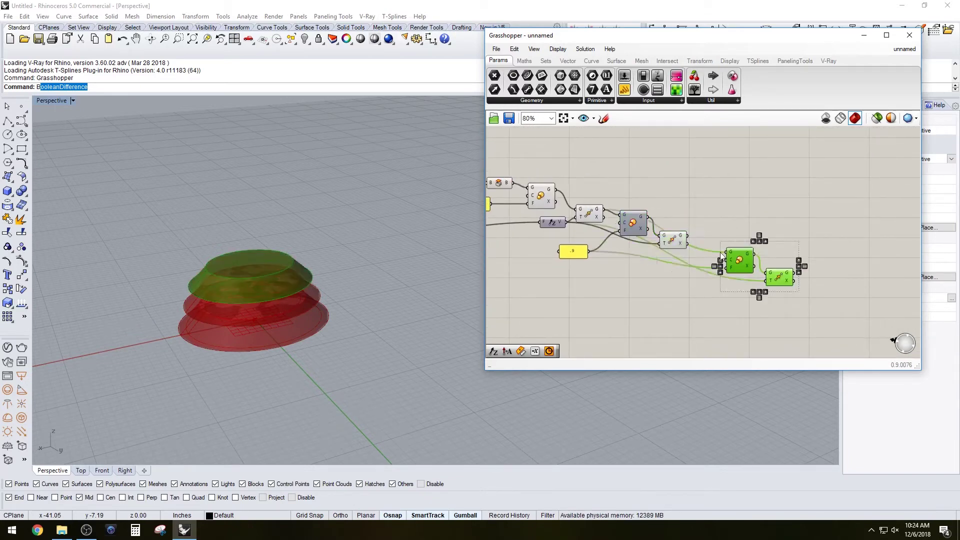
Connect the second Move's geometry output to the copied Scale and move the copied pair next to the chain.
scroll(665, 230, up, 2)
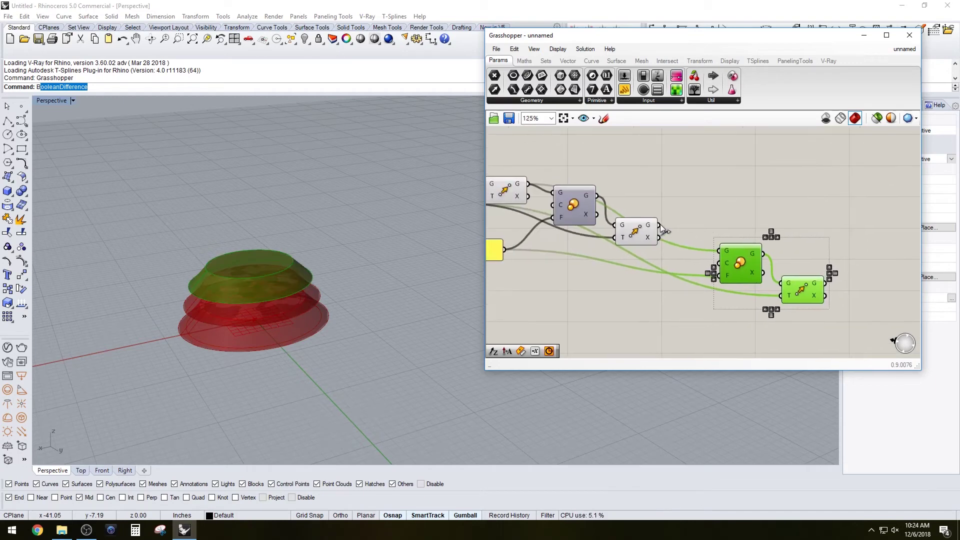
click(738, 224)
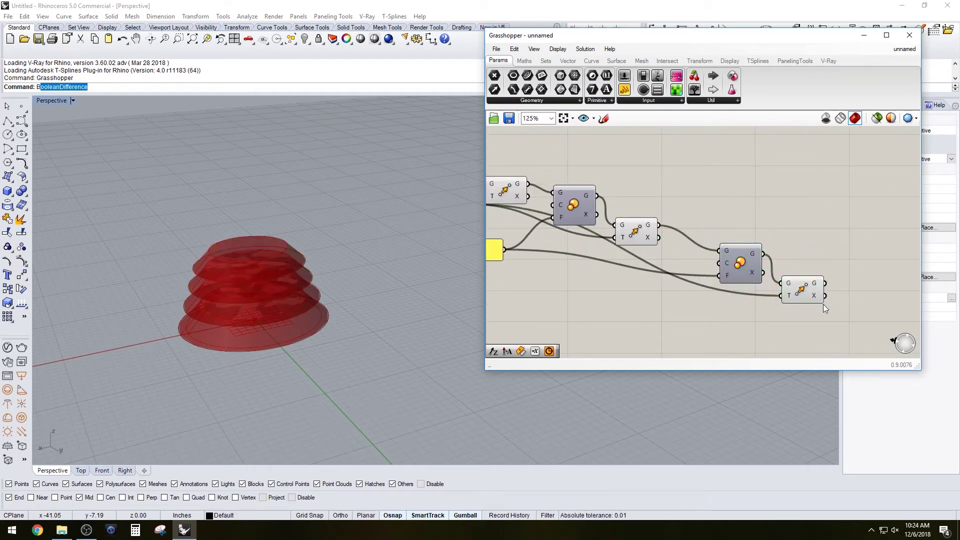
drag(825, 308, 685, 235)
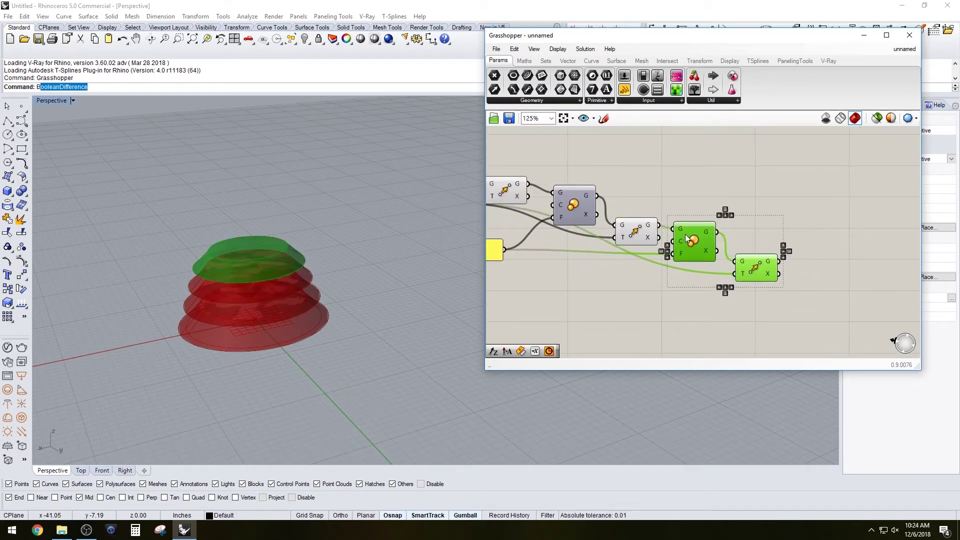
click(691, 217)
Duplicate the third Scale and Move pair and connect the third Move's geometry output to the new Scale.
drag(799, 298, 784, 271)
scroll(702, 226, down, 2)
scroll(745, 246, up, 2)
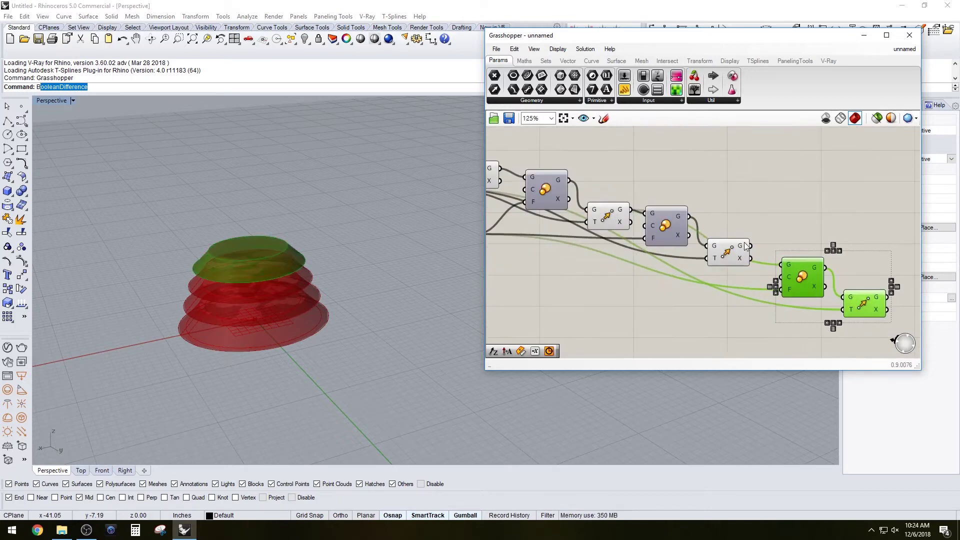
click(801, 205)
Set the offset Value slider to 2 and lower the circle's Radius slider to just above 6.
right_drag(307, 248, 309, 224)
right_drag(579, 262, 758, 285)
right_drag(582, 254, 832, 253)
right_drag(502, 236, 718, 238)
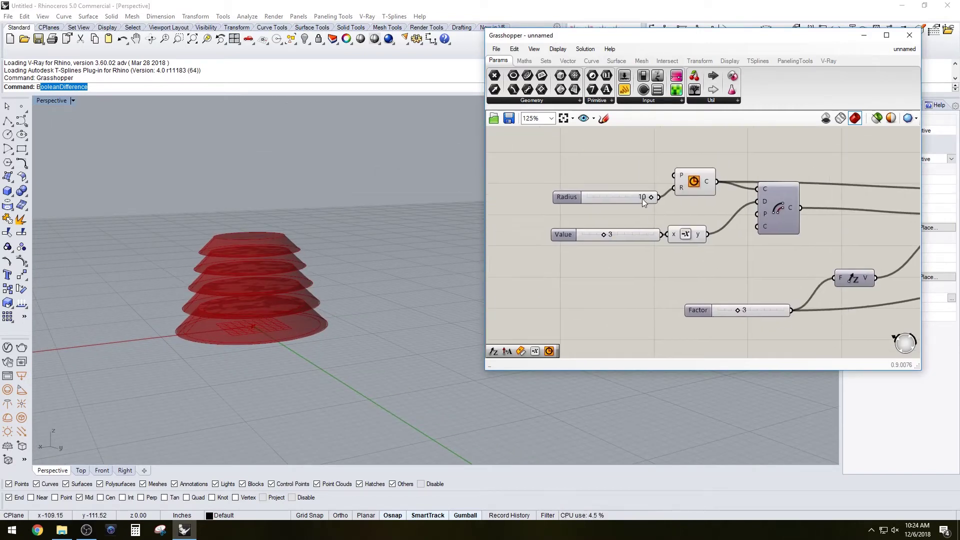
scroll(643, 196, up, 3)
drag(655, 199, 614, 194)
mouse_move(585, 256)
mouse_down()
mouse_move(610, 255)
mouse_move(576, 256)
mouse_up()
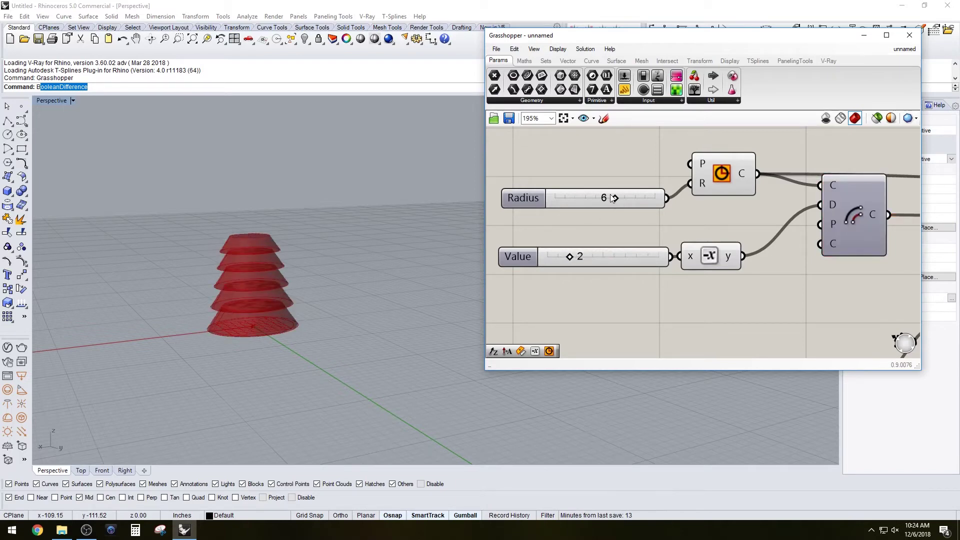
mouse_move(614, 199)
mouse_down()
mouse_move(649, 200)
mouse_move(625, 201)
mouse_up()
Examine the end of the component chain and identify which tier the last Move component produces.
right_drag(728, 315, 645, 304)
scroll(645, 304, down, 2)
right_drag(795, 257, 595, 216)
right_drag(820, 285, 525, 229)
scroll(625, 282, down, 2)
right_drag(864, 248, 770, 235)
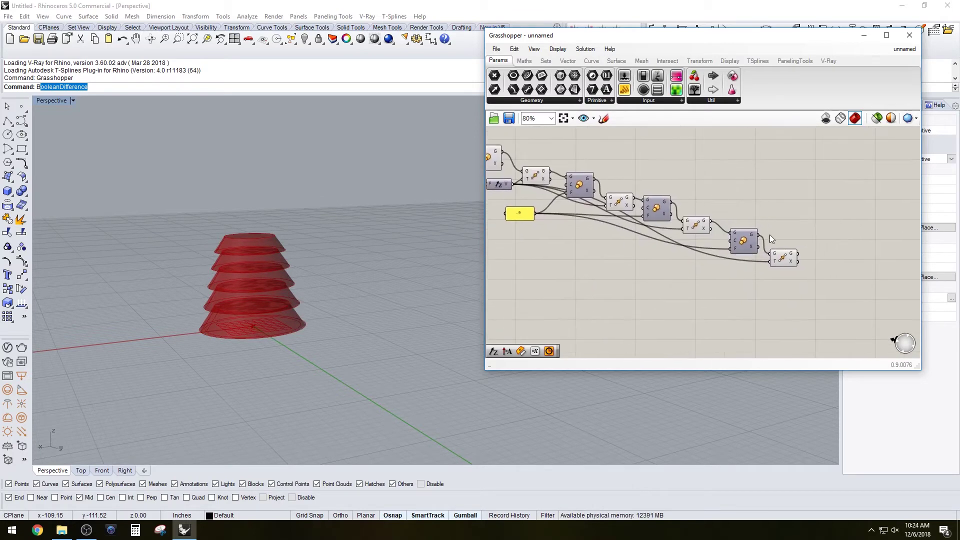
scroll(770, 235, up, 1)
click(786, 264)
click(787, 190)
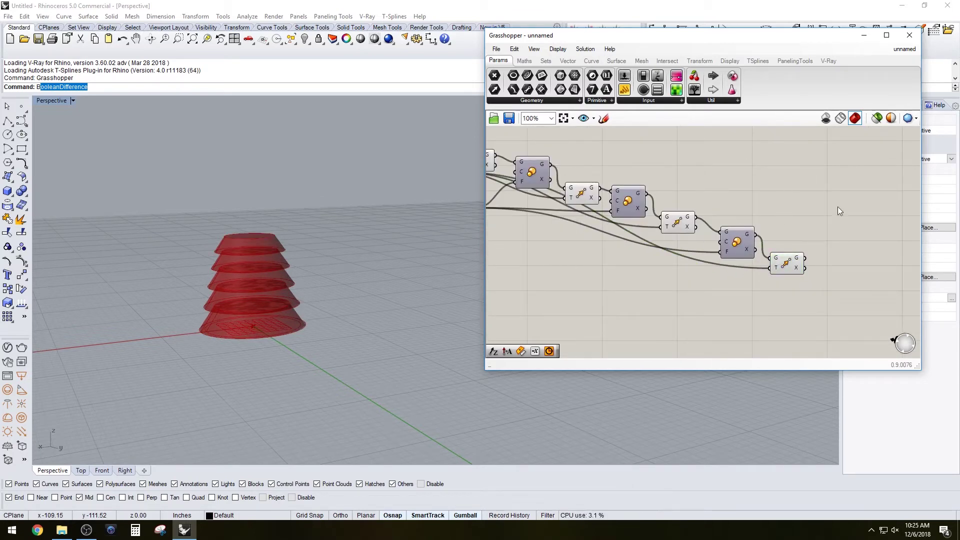
scroll(789, 245, up, 2)
click(782, 283)
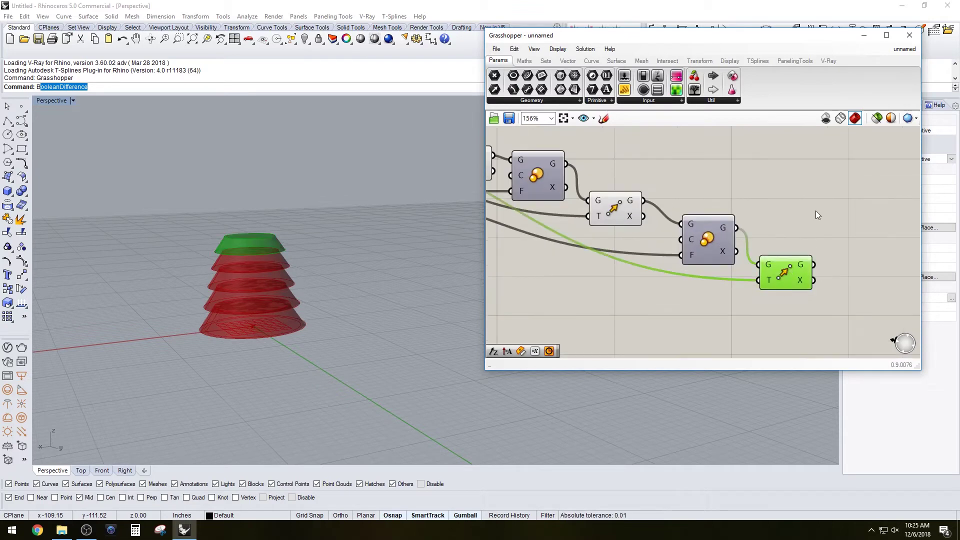
click(816, 210)
Add a Construct Point component in the empty canvas area below the tier chain.
scroll(820, 220, down, 6)
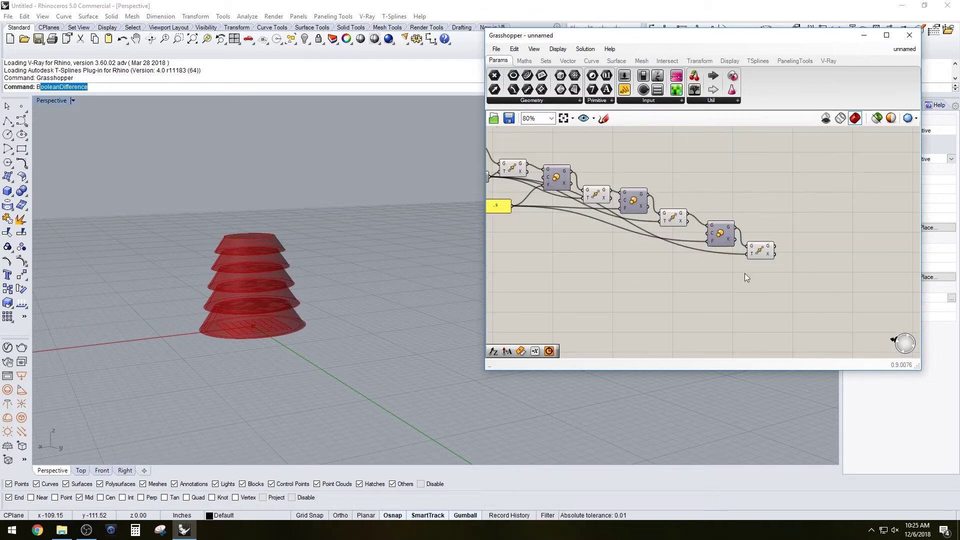
double_click(706, 266)
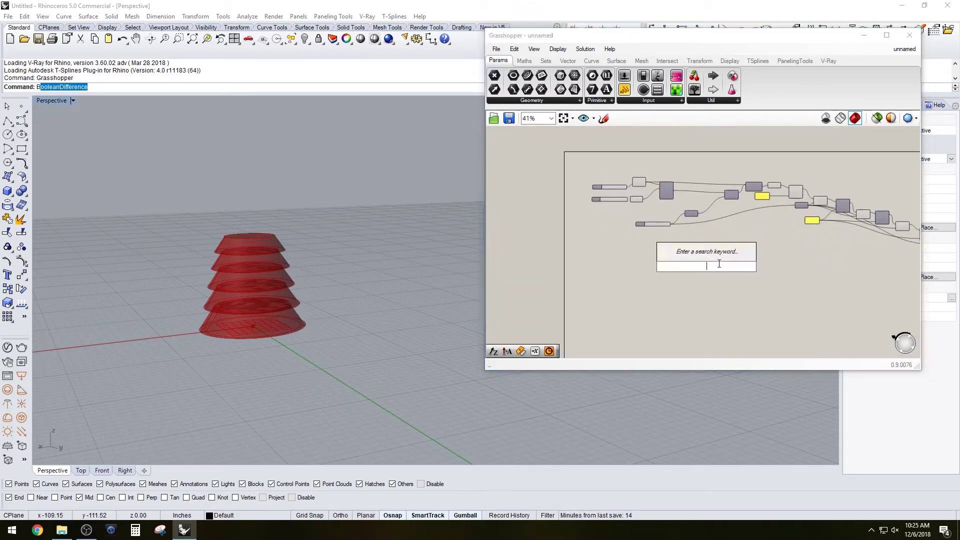
text(poin)
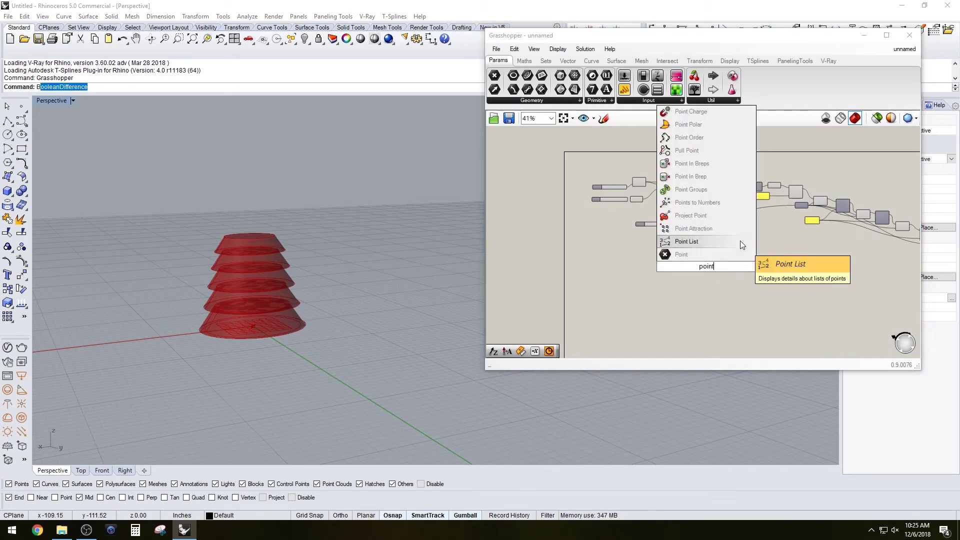
text(t)
click(568, 60)
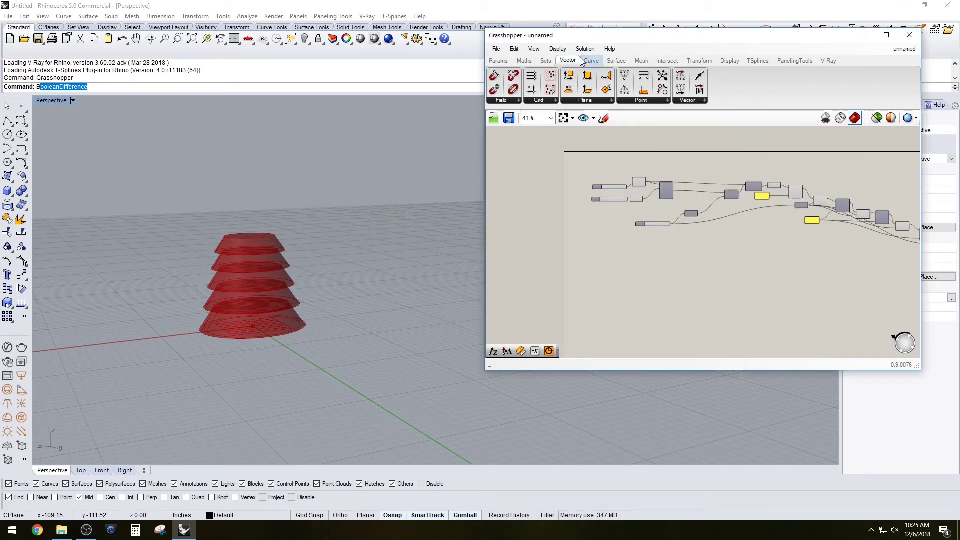
click(687, 101)
click(634, 101)
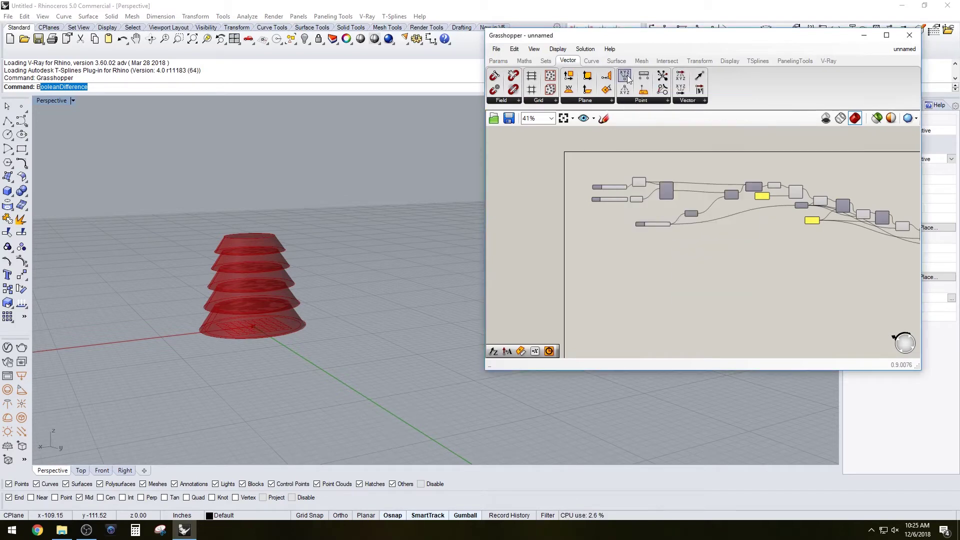
drag(682, 281, 686, 282)
scroll(668, 259, up, 3)
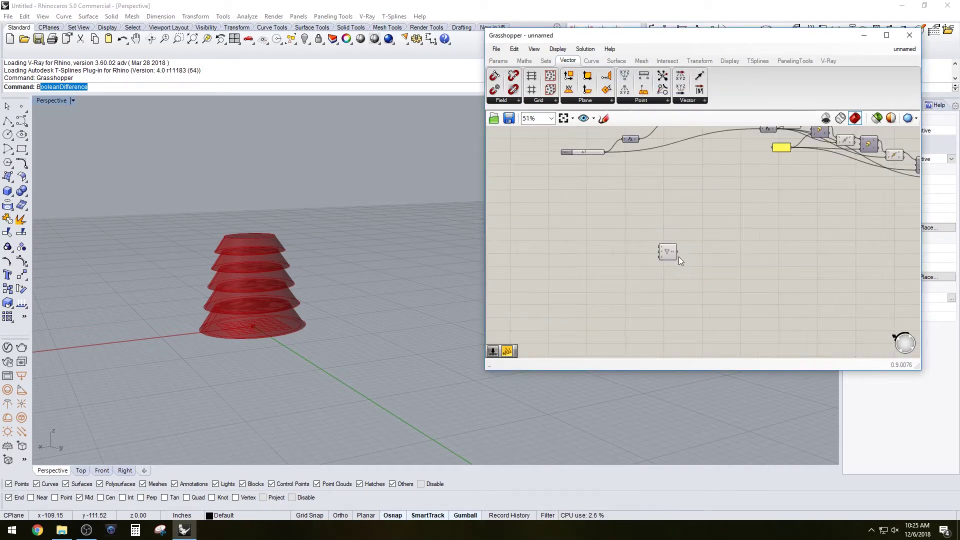
double_click(706, 279)
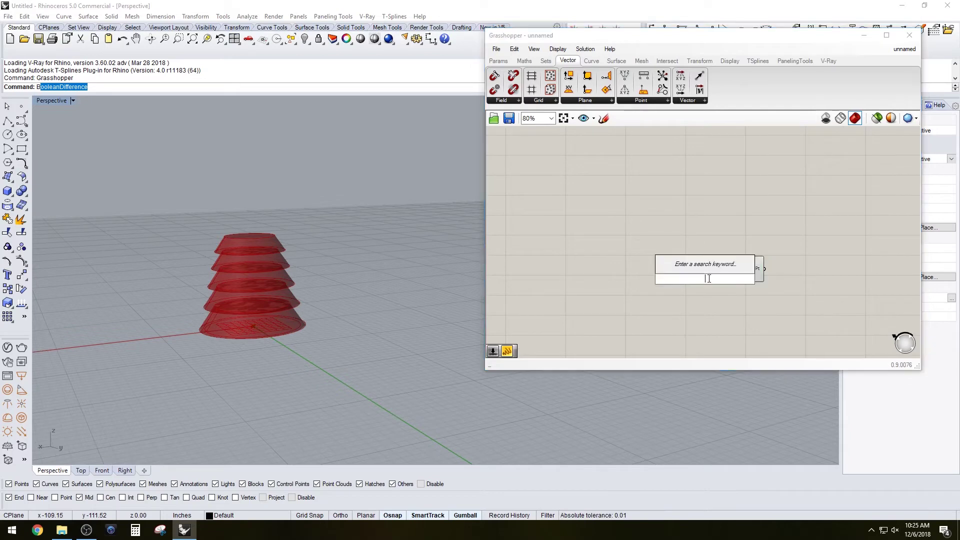
click(721, 253)
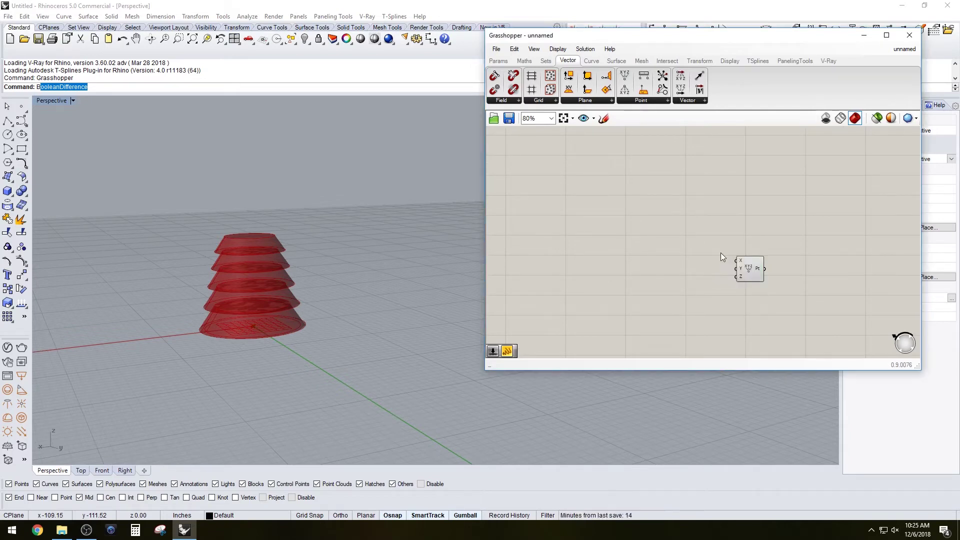
Feed the point's Z input from a new number slider set to 20.
scroll(721, 253, down, 5)
right_drag(721, 253, 727, 280)
scroll(729, 280, up, 3)
drag(743, 295, 774, 273)
scroll(728, 288, up, 4)
double_click(728, 263)
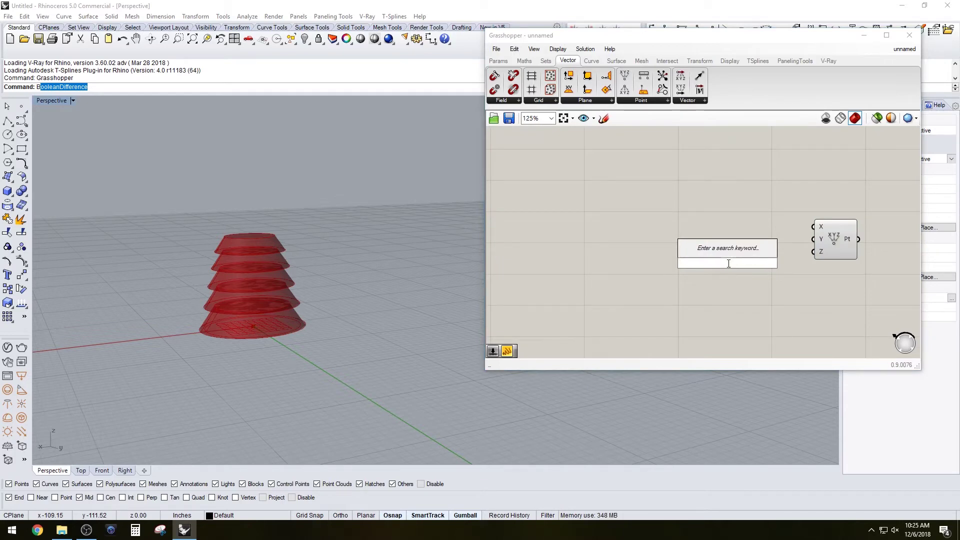
text(12)
key(Return)
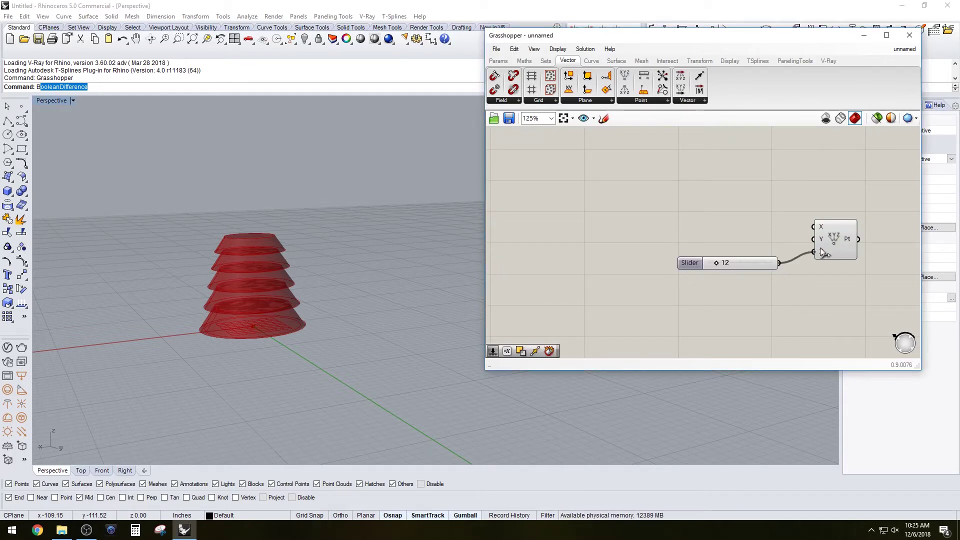
drag(820, 248, 819, 248)
right_drag(801, 198, 691, 222)
scroll(638, 285, up, 1)
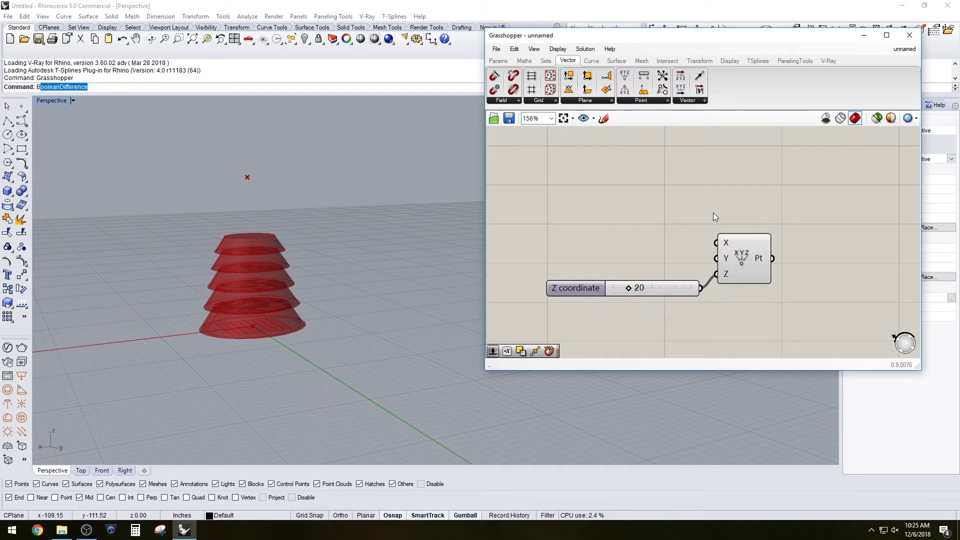
Move the Z coordinate slider and the point component together to just below the last Move component.
scroll(731, 220, down, 1)
right_drag(733, 219, 682, 251)
scroll(720, 265, down, 3)
right_drag(729, 272, 705, 287)
scroll(672, 341, down, 1)
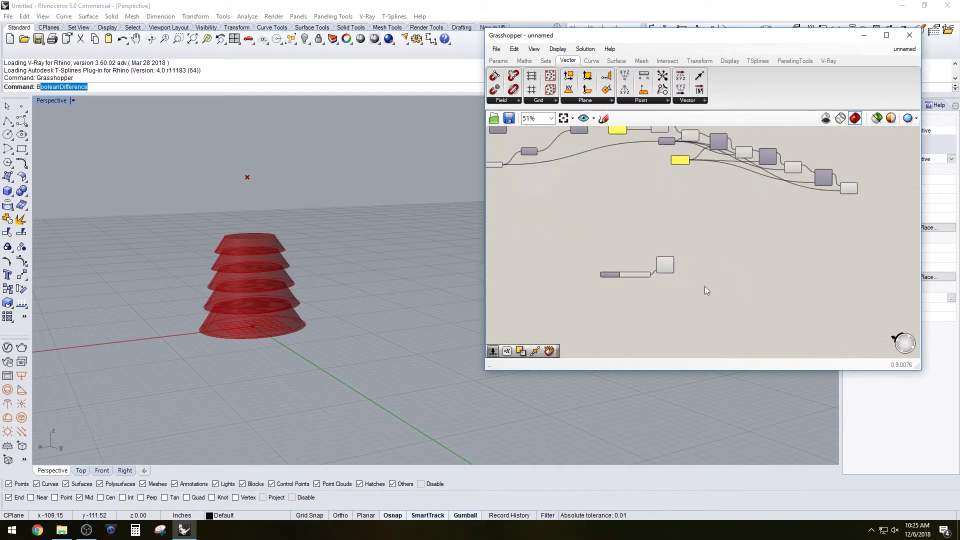
scroll(704, 287, up, 1)
drag(688, 308, 619, 248)
right_drag(619, 249, 515, 293)
drag(546, 307, 771, 243)
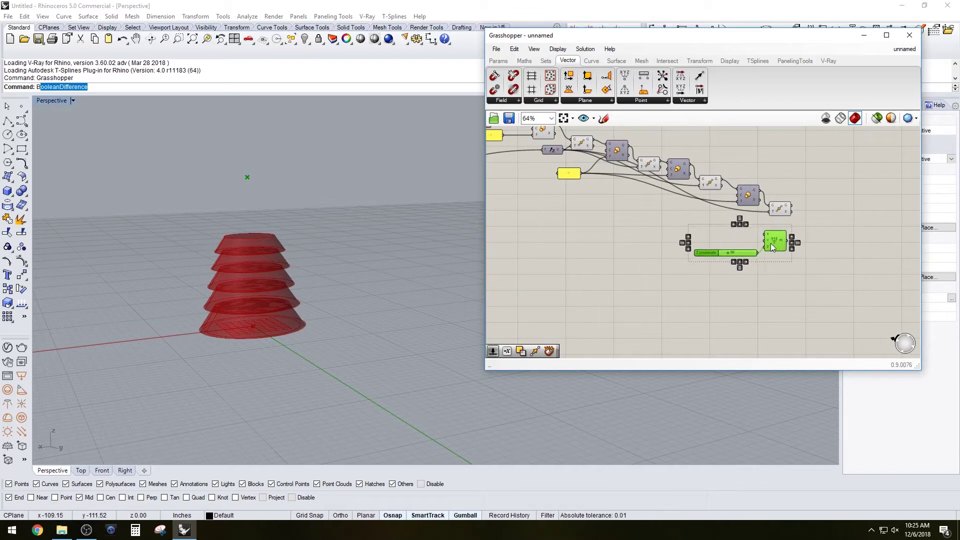
scroll(780, 235, up, 2)
click(770, 208)
click(846, 230)
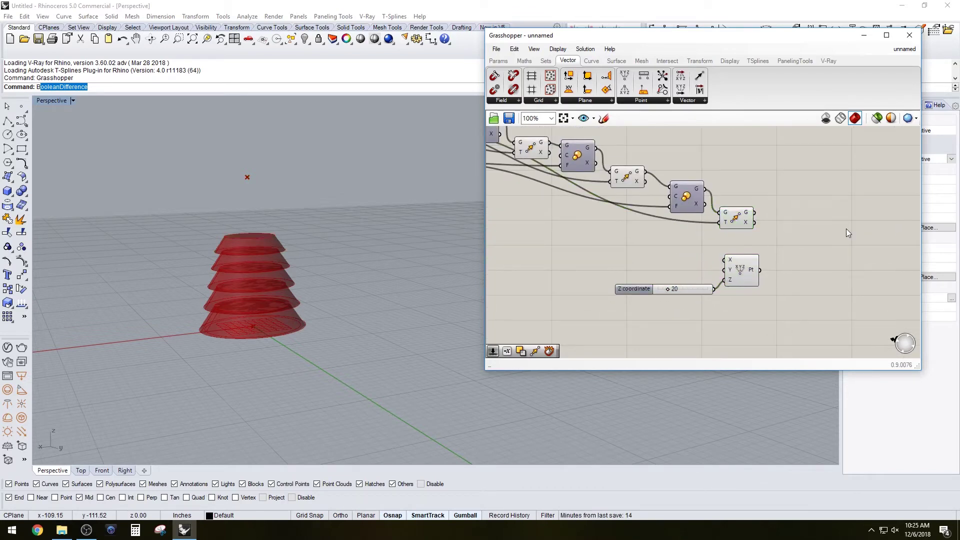
Add a Deconstruct Brep component after the last Move and connect the Move's geometry output to it.
double_click(848, 233)
text(dec)
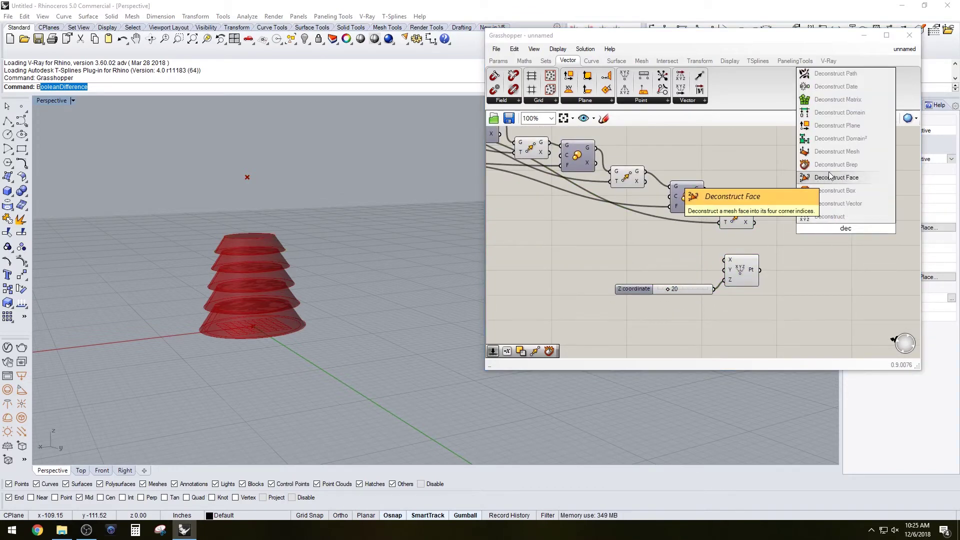
click(834, 164)
drag(829, 227, 829, 228)
drag(846, 229, 782, 220)
right_drag(835, 221, 822, 225)
scroll(825, 228, up, 1)
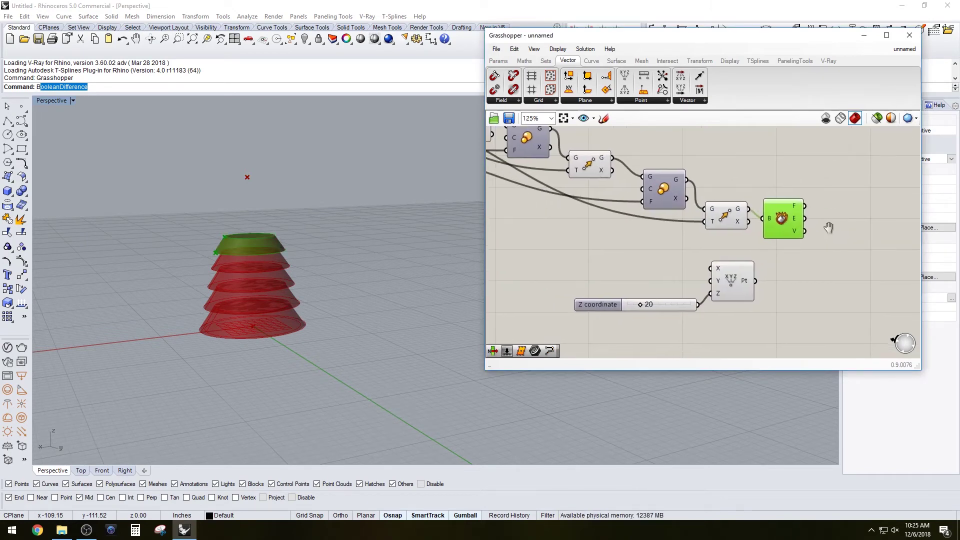
Add a List Item component and connect the faces output of Deconstruct Brep to its list input.
double_click(877, 211)
text(item)
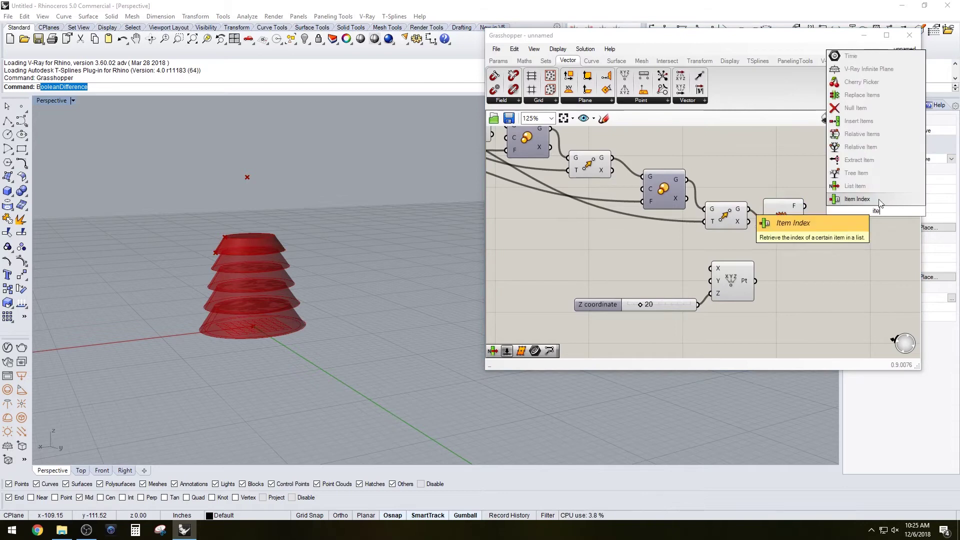
click(869, 188)
drag(806, 206, 834, 217)
click(802, 246)
Turn off the preview of the Deconstruct Brep and List Item components.
click(781, 208)
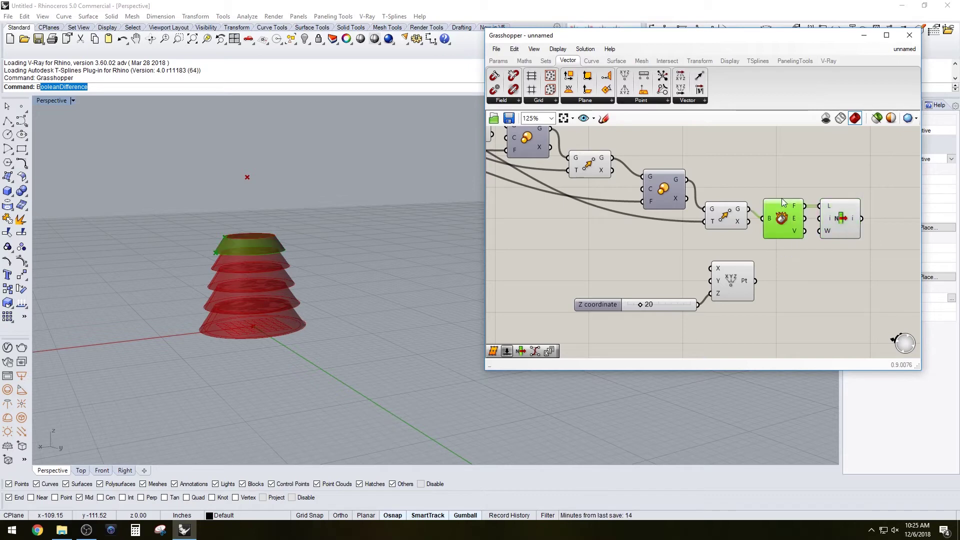
middle_click(782, 199)
click(814, 174)
click(830, 278)
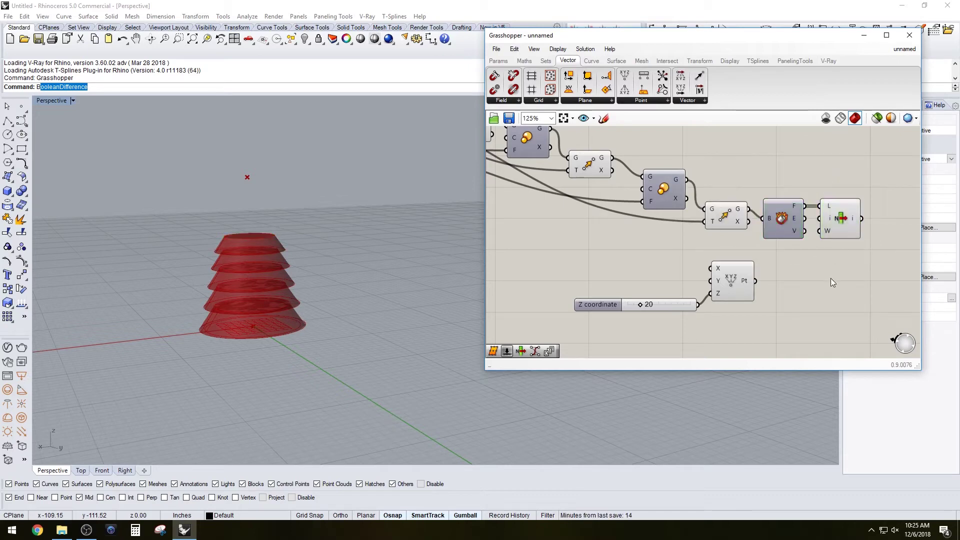
click(839, 222)
middle_click(838, 221)
click(870, 196)
Shift the point and its slider further along the chain and add an Extrude Point component after List Item.
scroll(711, 291, down, 2)
right_drag(812, 282, 752, 274)
scroll(754, 279, up, 1)
drag(749, 272, 799, 257)
double_click(861, 213)
text(extru)
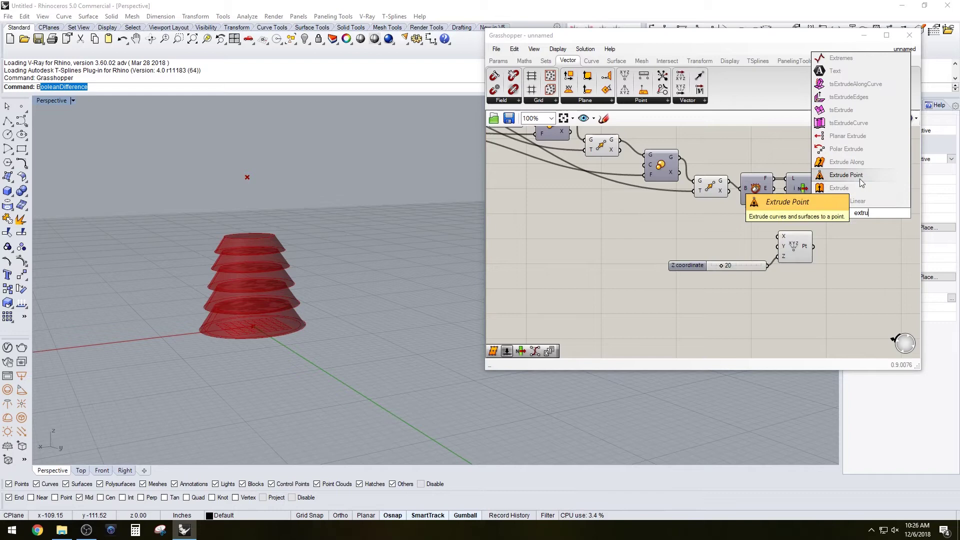
click(847, 188)
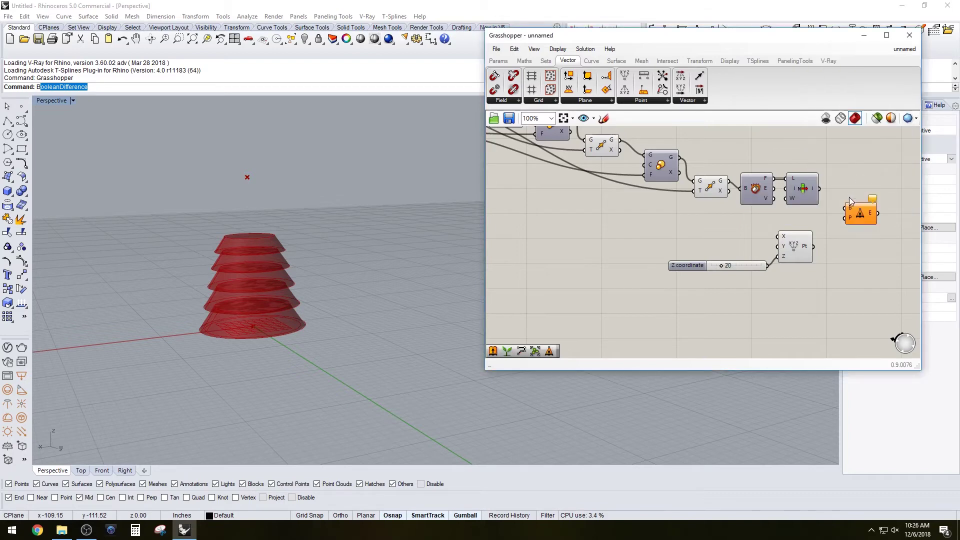
right_drag(876, 207, 818, 214)
Add a Cap Holes component and feed it the Extrude Point output.
double_click(844, 223)
text(cap)
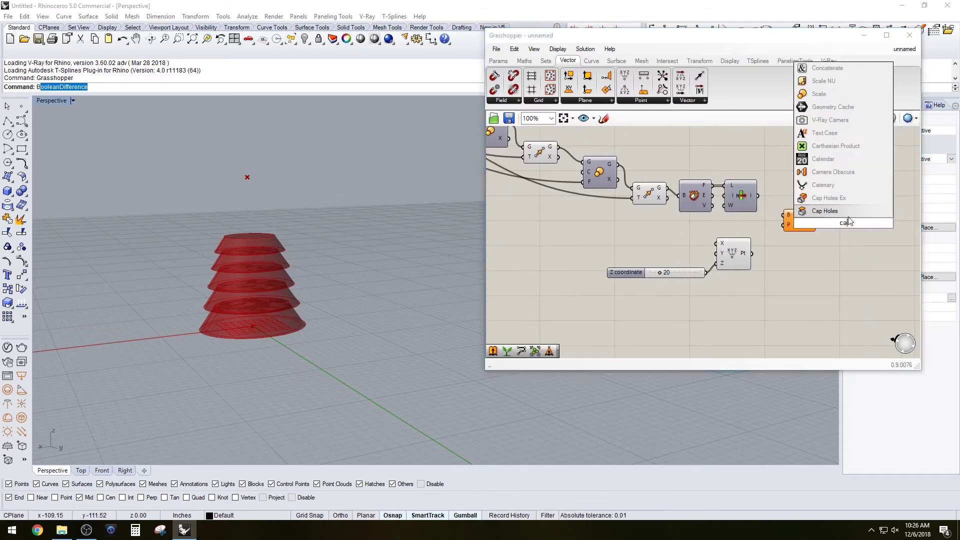
click(839, 212)
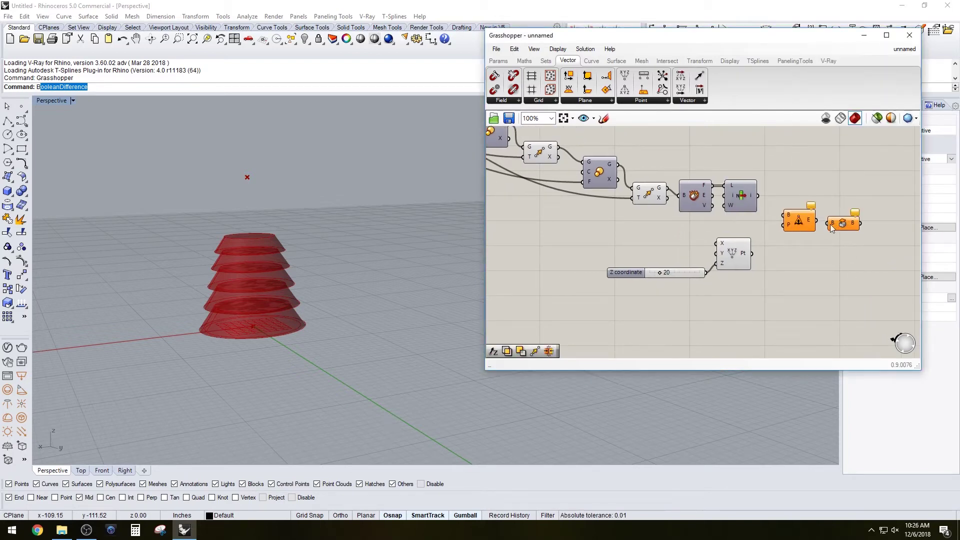
drag(846, 234, 845, 211)
Connect the List Item output to Extrude Point's base input and the constructed point to its point input.
click(809, 232)
right_drag(809, 231, 780, 264)
scroll(733, 229, up, 1)
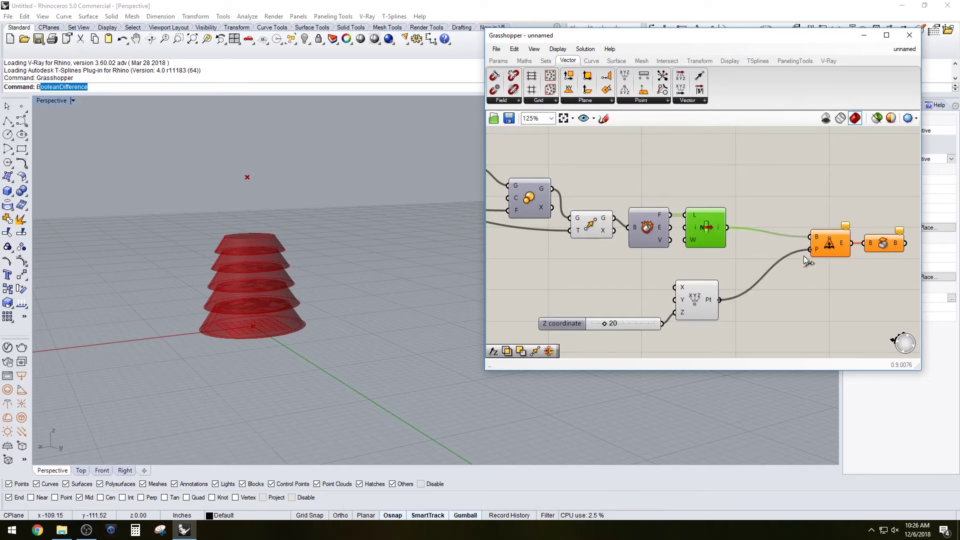
drag(804, 256, 804, 256)
click(804, 272)
click(879, 246)
click(852, 278)
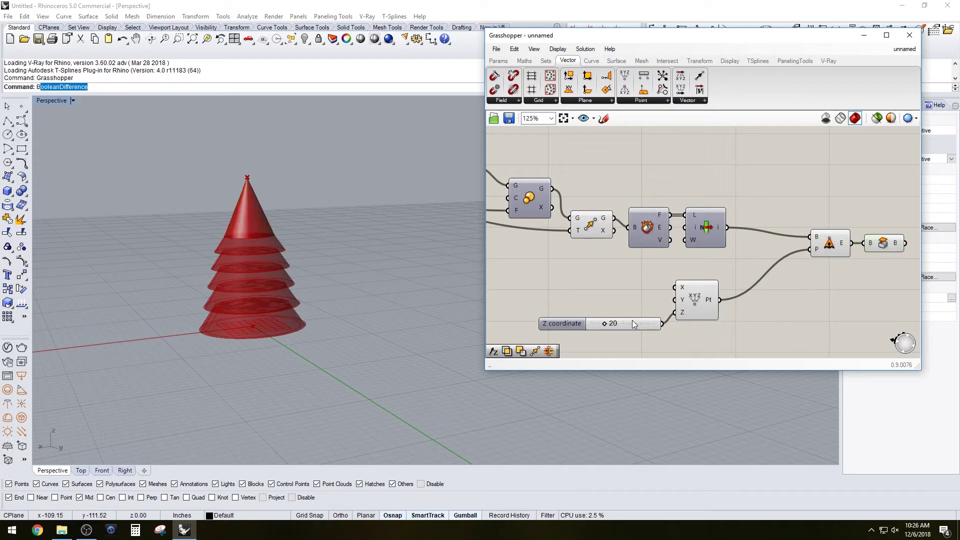
Lower the tip's height by setting the Z coordinate slider's numeric value to 10.
scroll(605, 321, down, 5)
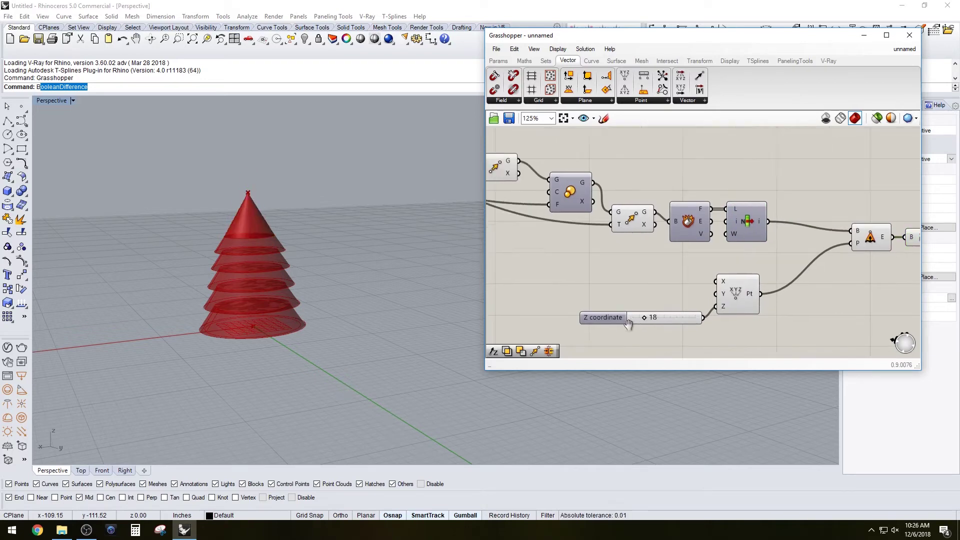
right_drag(671, 239, 775, 255)
right_drag(527, 236, 653, 259)
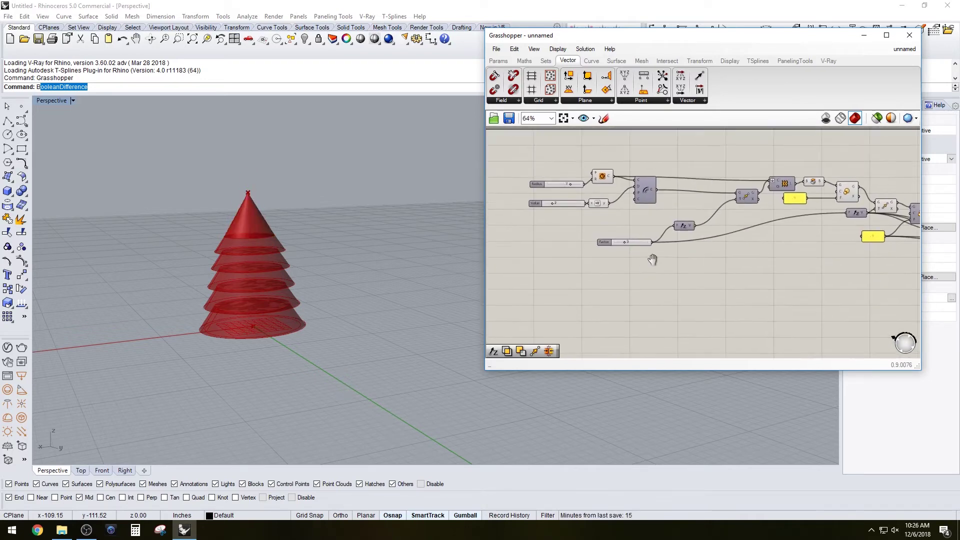
scroll(620, 242, up, 3)
scroll(636, 245, down, 5)
right_drag(884, 323, 752, 290)
scroll(752, 290, up, 10)
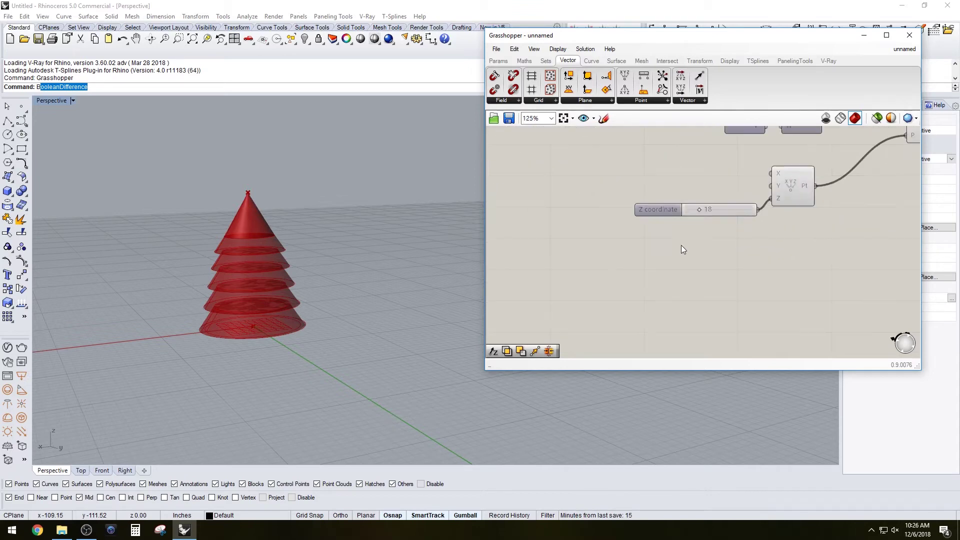
double_click(669, 206)
double_click(699, 273)
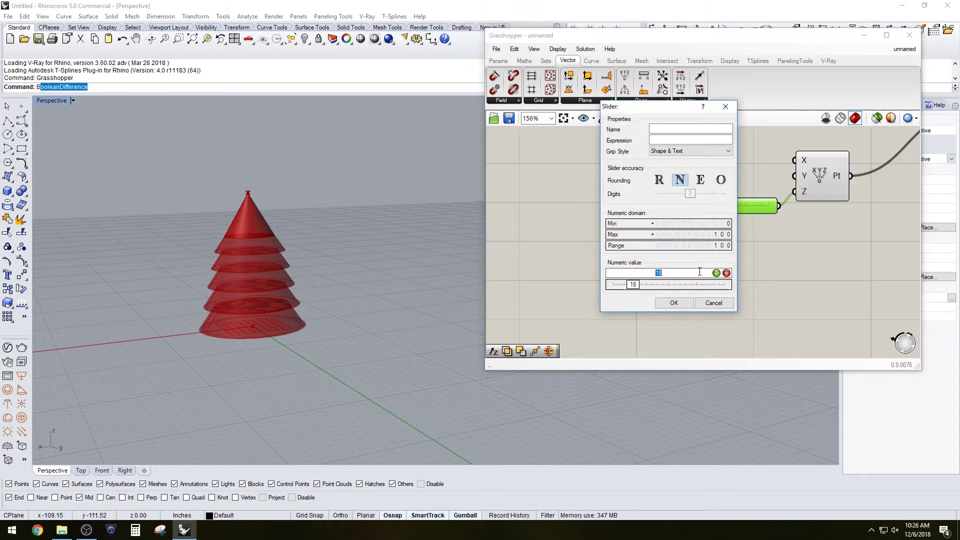
text(10)
click(717, 273)
click(671, 304)
Raise the Z coordinate slider to 19.
scroll(665, 280, down, 3)
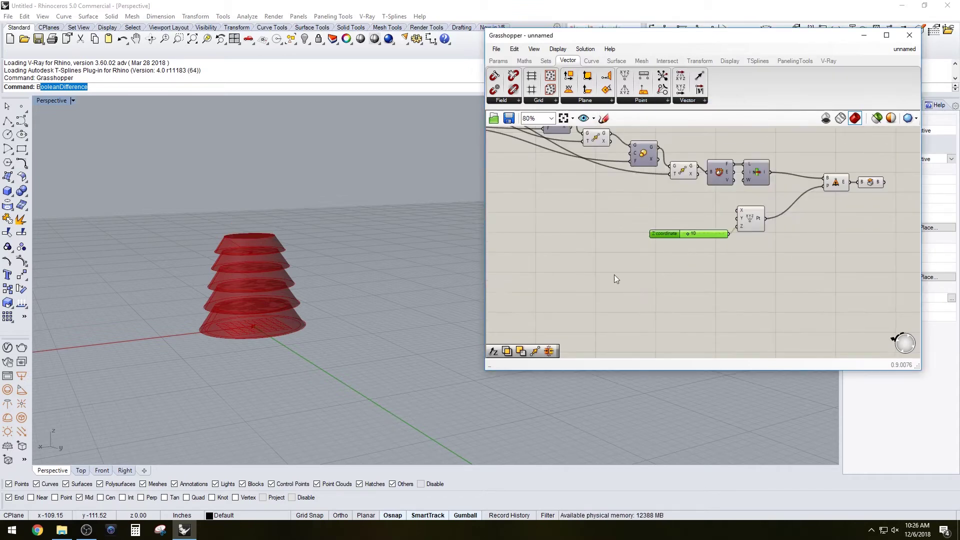
right_drag(687, 240, 590, 274)
scroll(587, 273, up, 4)
drag(577, 264, 583, 259)
scroll(392, 235, up, 3)
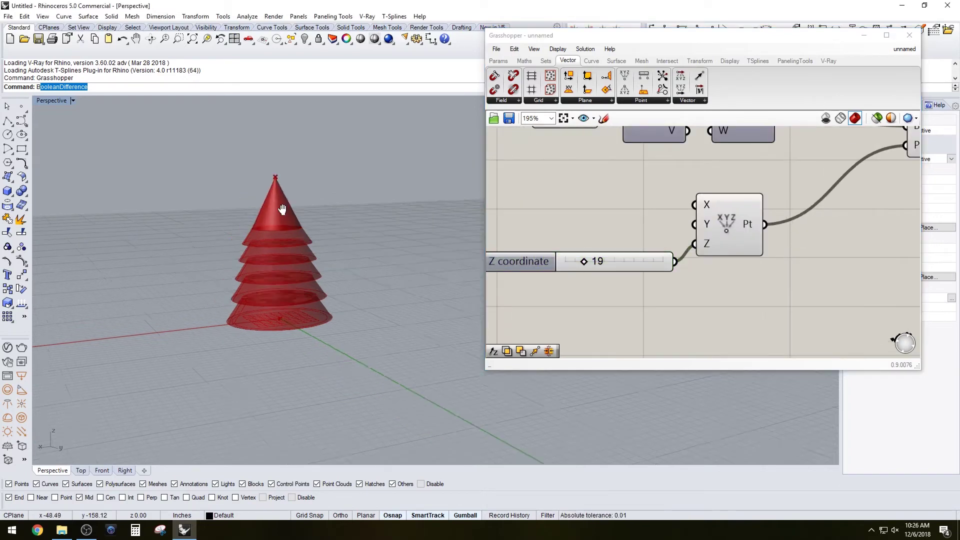
Try adjusting the offset Value slider of the base circle.
scroll(717, 265, down, 4)
right_drag(717, 266, 920, 260)
scroll(619, 190, up, 5)
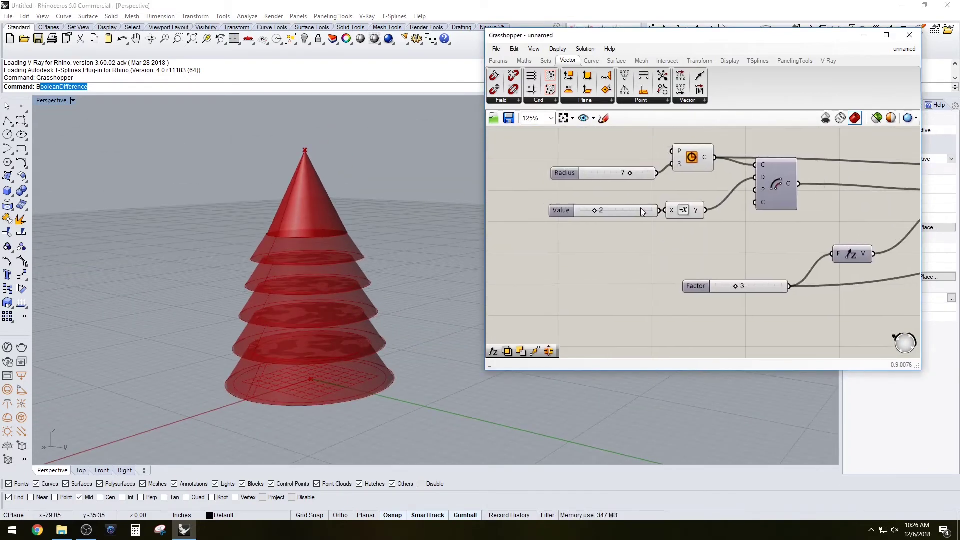
mouse_move(581, 222)
mouse_down()
mouse_move(565, 222)
mouse_move(590, 221)
mouse_up()
scroll(670, 261, down, 5)
right_drag(845, 329, 757, 263)
scroll(757, 263, up, 5)
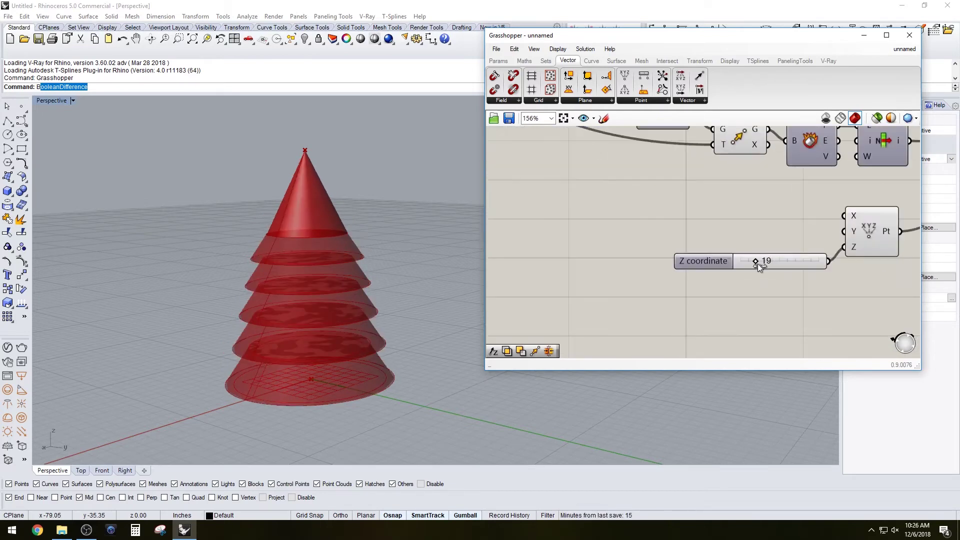
Set the Z coordinate slider to 17 and check the tree's tip in the perspective view.
drag(757, 263, 752, 263)
right_drag(355, 323, 350, 354)
scroll(700, 280, down, 3)
right_drag(888, 273, 729, 274)
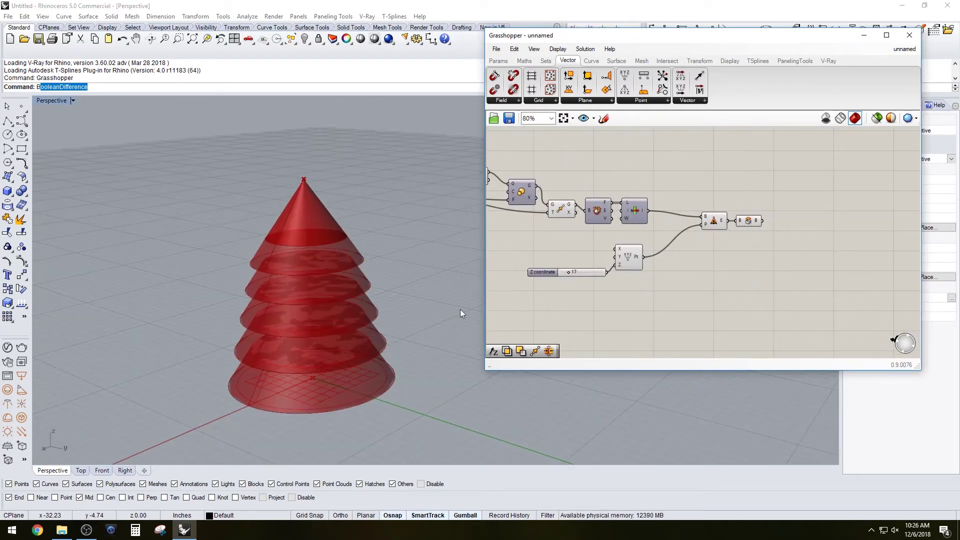
right_drag(380, 318, 341, 265)
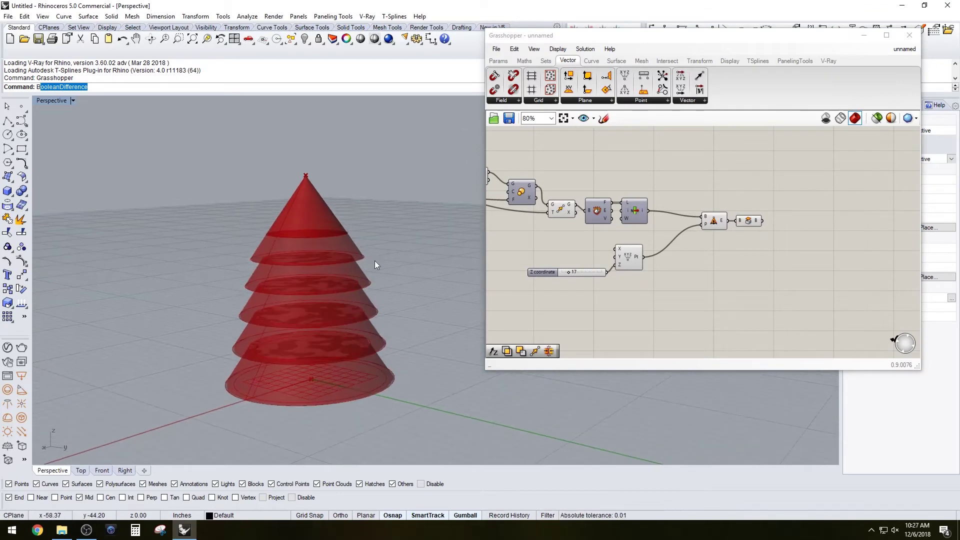
Move the tip's Extrude Point and Cap Holes components closer to the List Item and reposition the point components feeding them.
scroll(773, 245, up, 2)
drag(780, 245, 687, 194)
drag(683, 206, 618, 198)
right_drag(668, 268, 819, 259)
drag(745, 298, 650, 235)
drag(696, 251, 701, 227)
right_drag(535, 283, 636, 282)
scroll(642, 280, down, 3)
mouse_move(803, 281)
mouse_down()
mouse_move(664, 220)
mouse_move(672, 205)
mouse_move(836, 280)
mouse_move(692, 215)
mouse_move(682, 236)
mouse_up()
scroll(664, 223, up, 3)
scroll(801, 280, down, 3)
scroll(698, 242, up, 3)
click(656, 302)
Shift the downstream groups of Scale and Move components closer together to close the gaps in the tier chain.
scroll(850, 299, down, 6)
right_drag(665, 279, 540, 246)
scroll(803, 293, down, 1)
mouse_move(803, 294)
mouse_down()
mouse_move(597, 237)
mouse_move(580, 216)
mouse_up()
scroll(575, 221, up, 5)
drag(719, 212, 662, 212)
right_drag(622, 337, 711, 290)
drag(712, 291, 586, 206)
drag(687, 210, 637, 194)
click(673, 225)
Move the Loft and all components after it closer to the first Move component.
scroll(672, 225, up, 2)
drag(644, 256, 597, 263)
scroll(650, 242, down, 5)
drag(872, 315, 582, 214)
scroll(580, 219, up, 5)
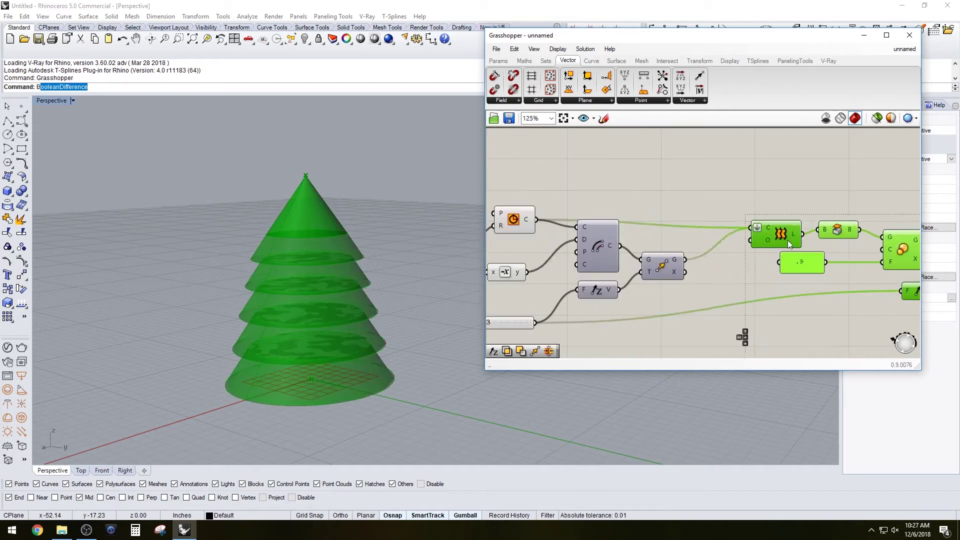
drag(787, 240, 748, 232)
click(720, 250)
Line up the Radius, Value and Factor sliders in one column at the start of the definition.
scroll(720, 250, down, 4)
scroll(593, 254, up, 5)
drag(627, 310, 559, 310)
drag(630, 175, 589, 324)
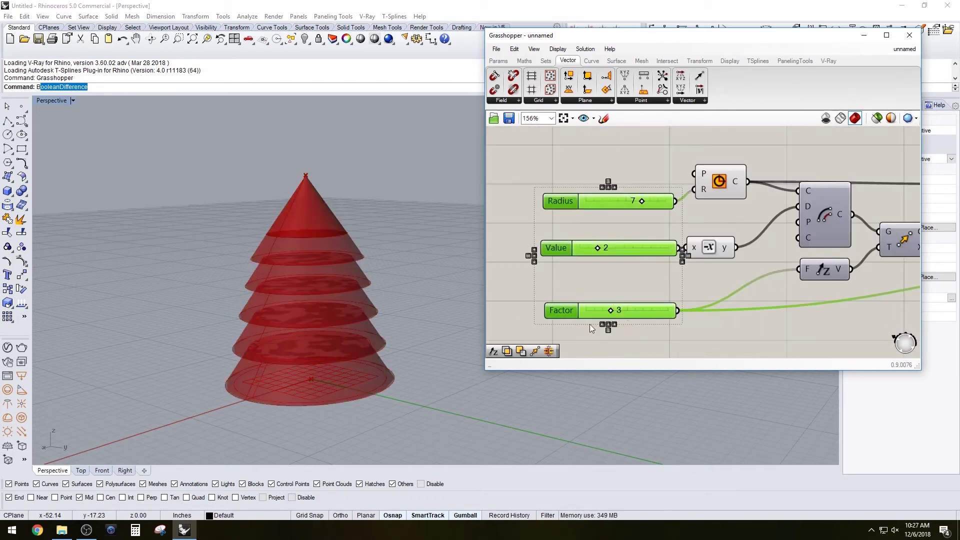
click(602, 324)
click(644, 176)
Move the shared .9 scale factor panel down below the chain of Scale components.
scroll(644, 178, down, 4)
scroll(806, 208, up, 1)
right_drag(830, 190, 587, 190)
scroll(587, 190, up, 2)
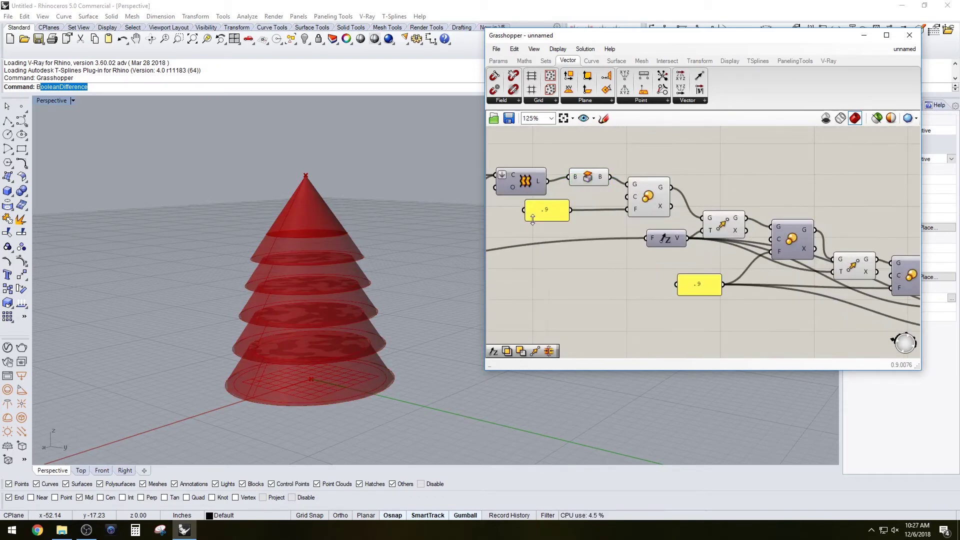
click(598, 230)
scroll(598, 229, down, 5)
scroll(700, 239, up, 2)
scroll(609, 232, up, 1)
drag(612, 239, 671, 261)
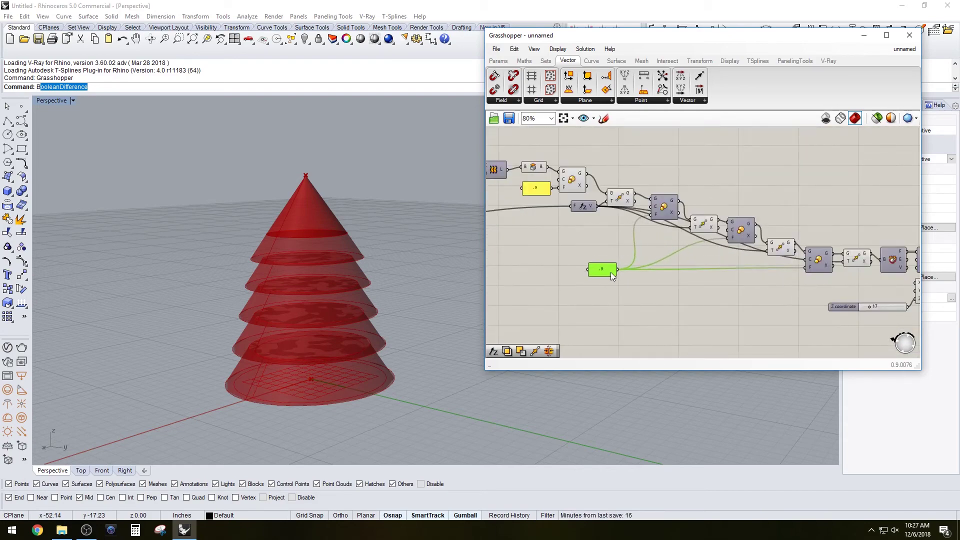
scroll(611, 272, down, 2)
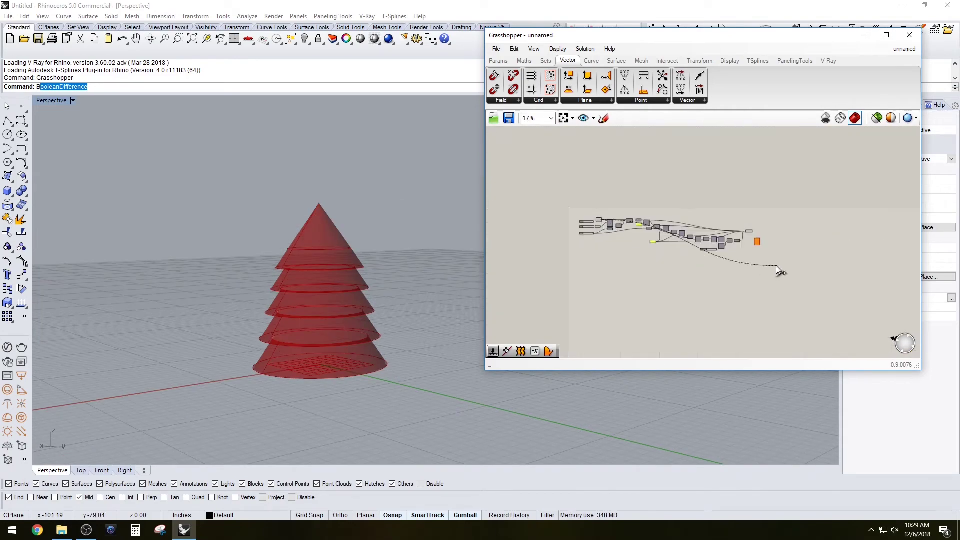
Connect the base circle to the curve input of the new Offset Curve component for the trunk.
scroll(765, 250, up, 4)
scroll(755, 244, up, 2)
drag(755, 244, 763, 217)
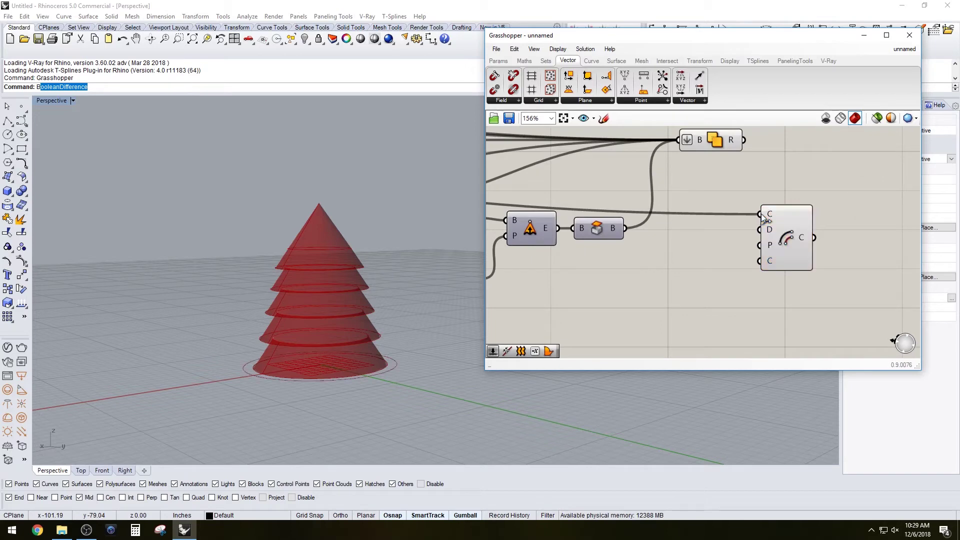
Drive the trunk's Offset Curve distance with a Negative component fed by a slider set to 5.
double_click(660, 266)
text(neg)
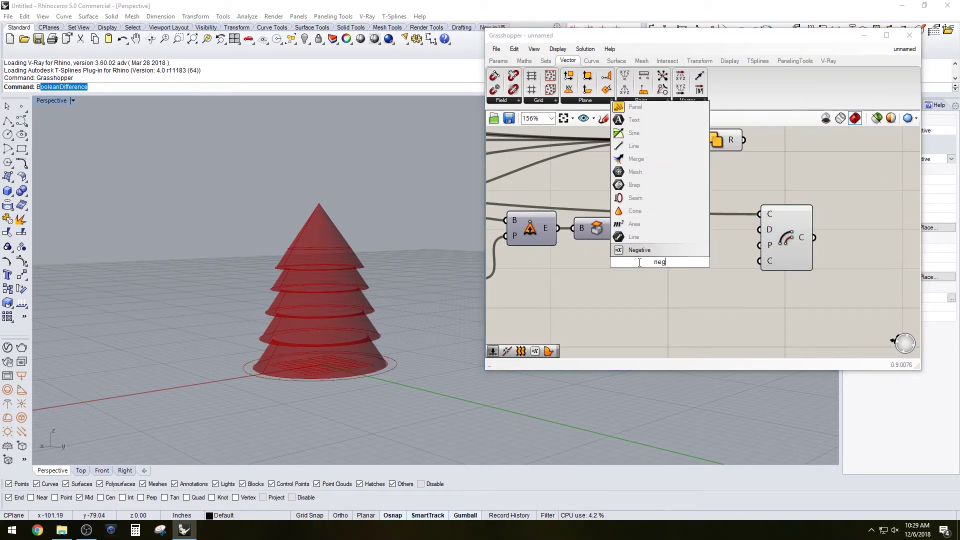
click(635, 250)
double_click(630, 321)
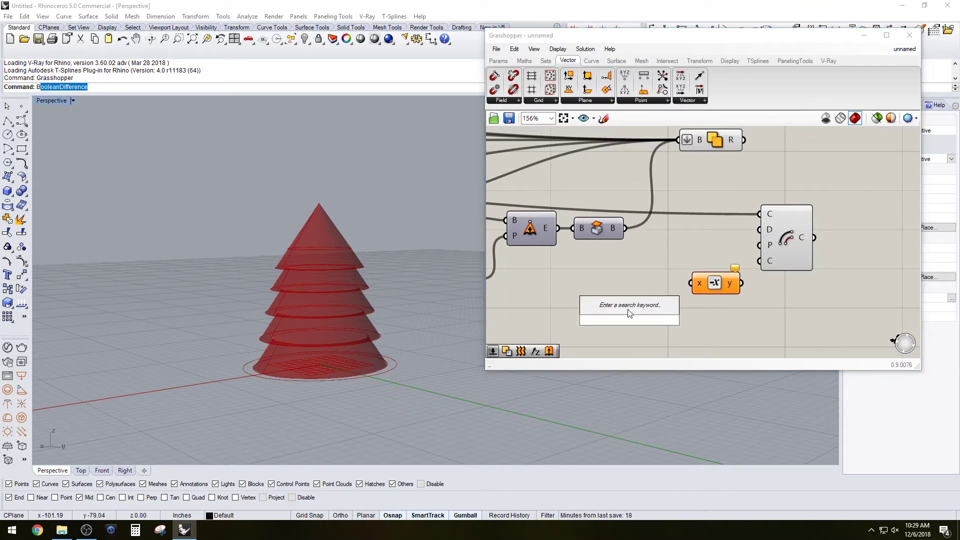
text(5)
key(Return)
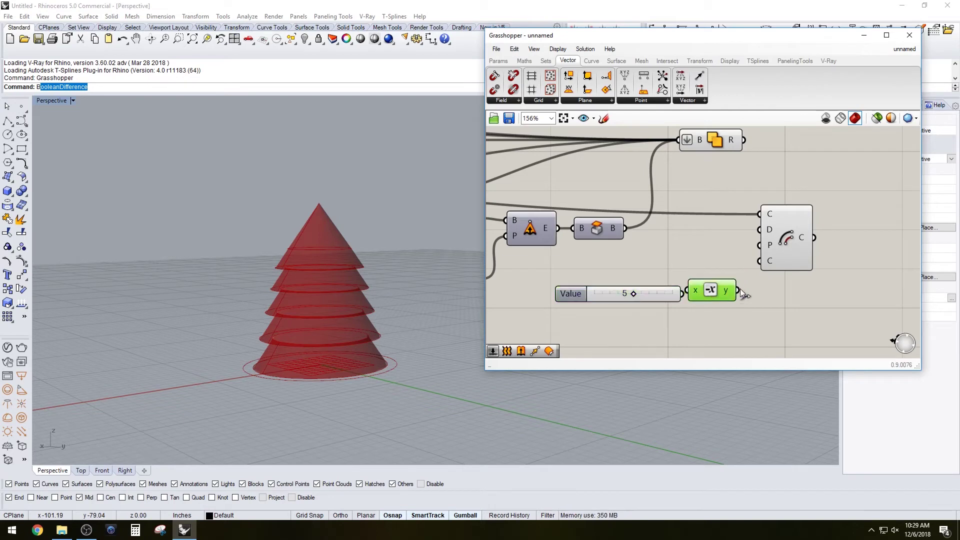
right_drag(470, 305, 352, 286)
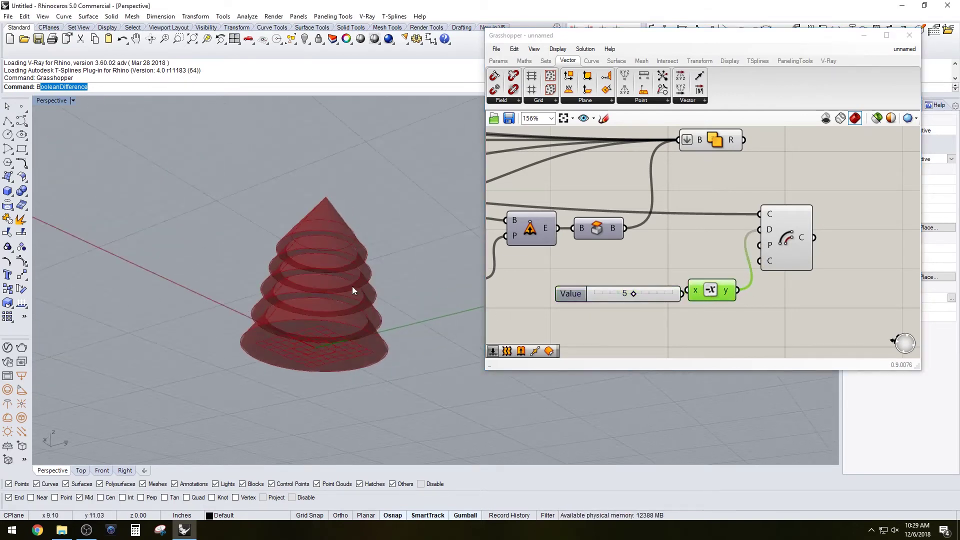
click(778, 242)
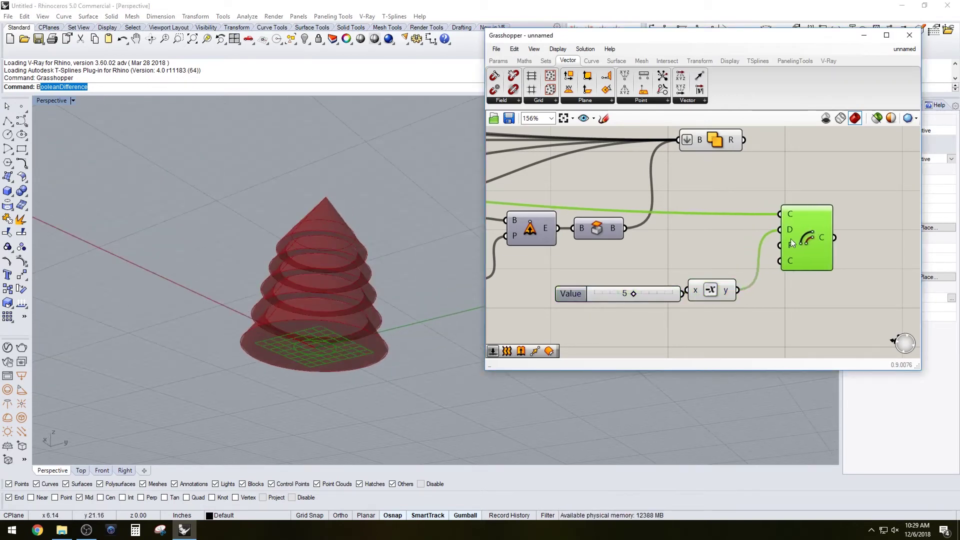
right_drag(269, 172, 562, 214)
click(824, 304)
Add an Extrude component and feed it the trunk's offset circle as the base.
scroll(821, 305, down, 2)
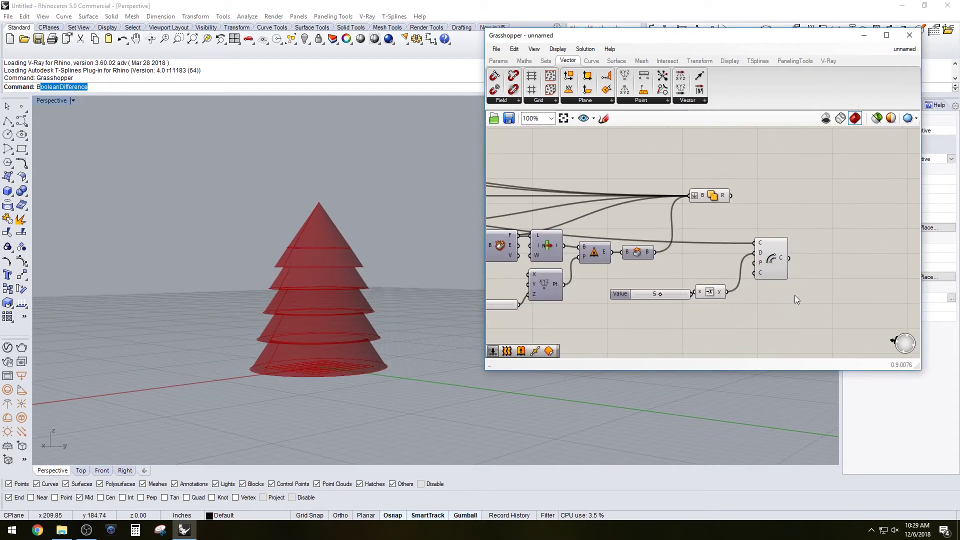
right_drag(415, 254, 391, 293)
double_click(846, 278)
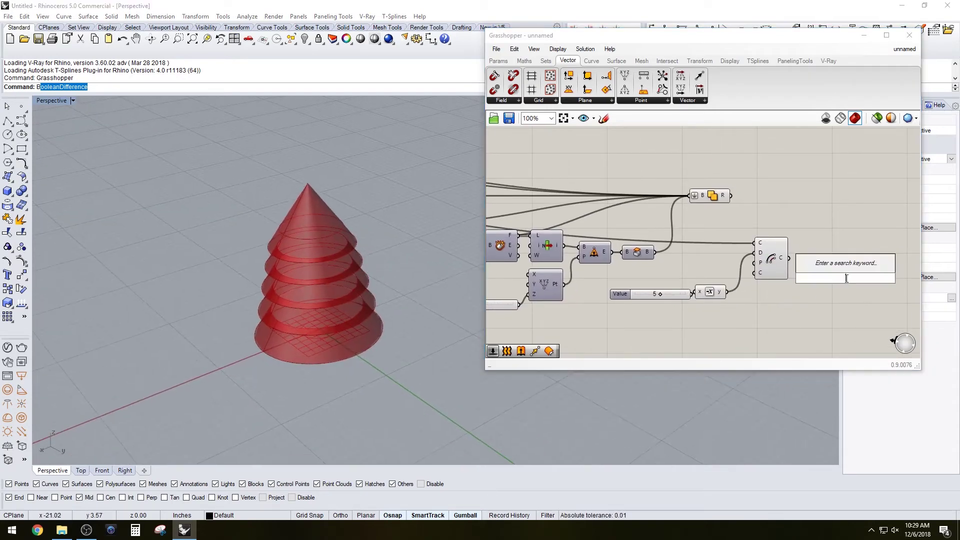
text(extrude)
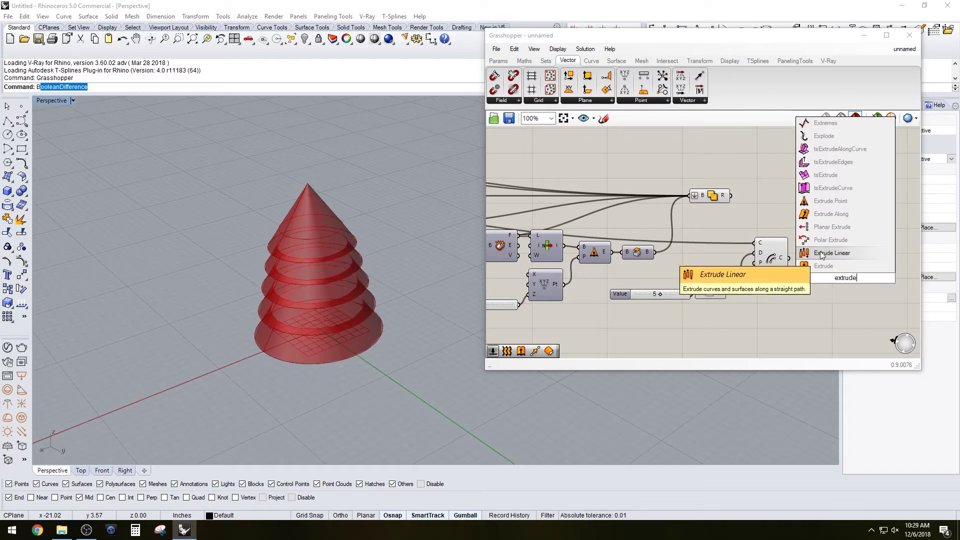
click(824, 265)
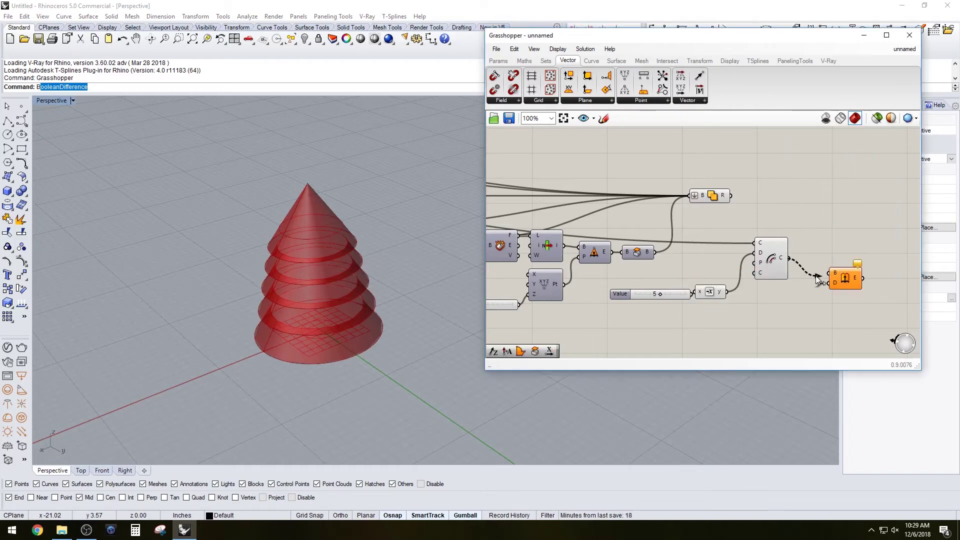
Add a Unit Z vector with a factor slider set to 5 and reverse it with a Negative component.
double_click(804, 319)
text(z)
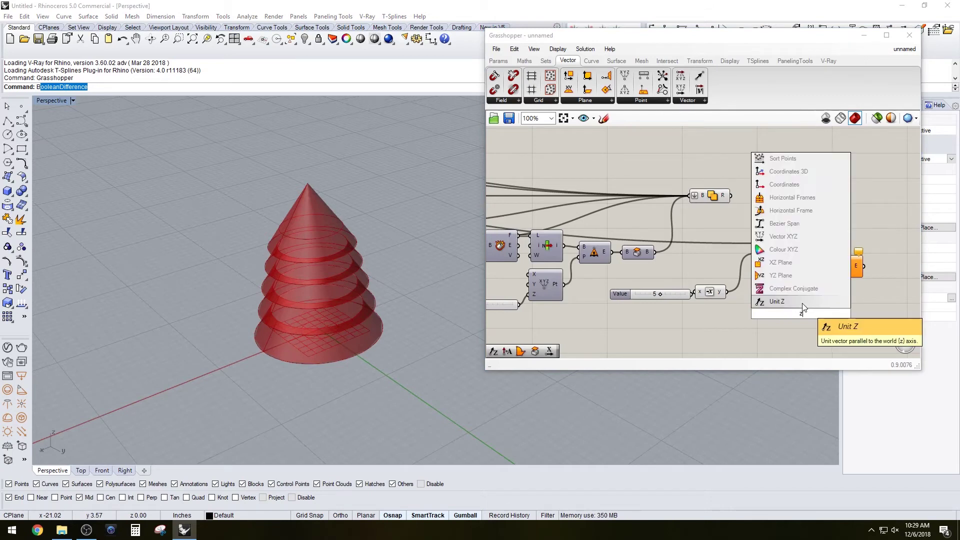
click(802, 304)
double_click(828, 340)
text(neg)
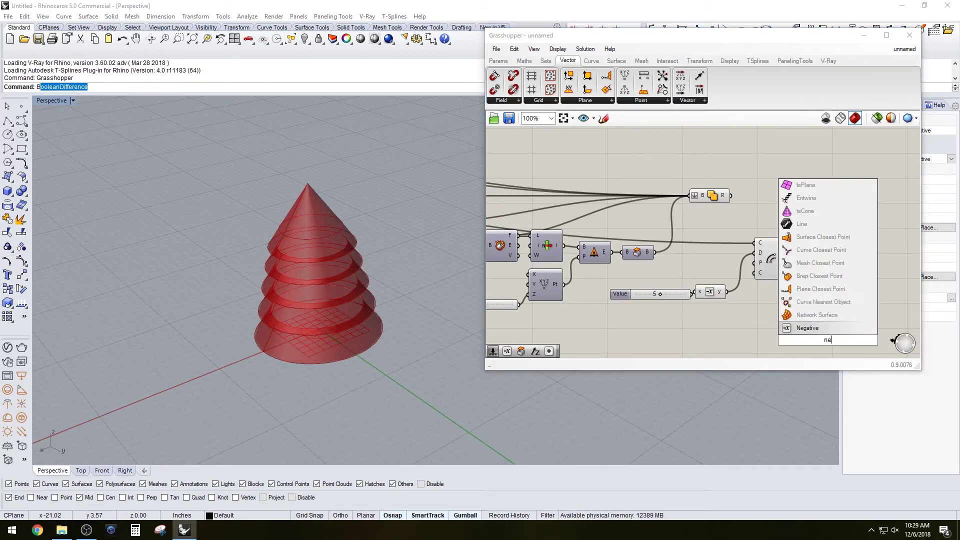
click(811, 329)
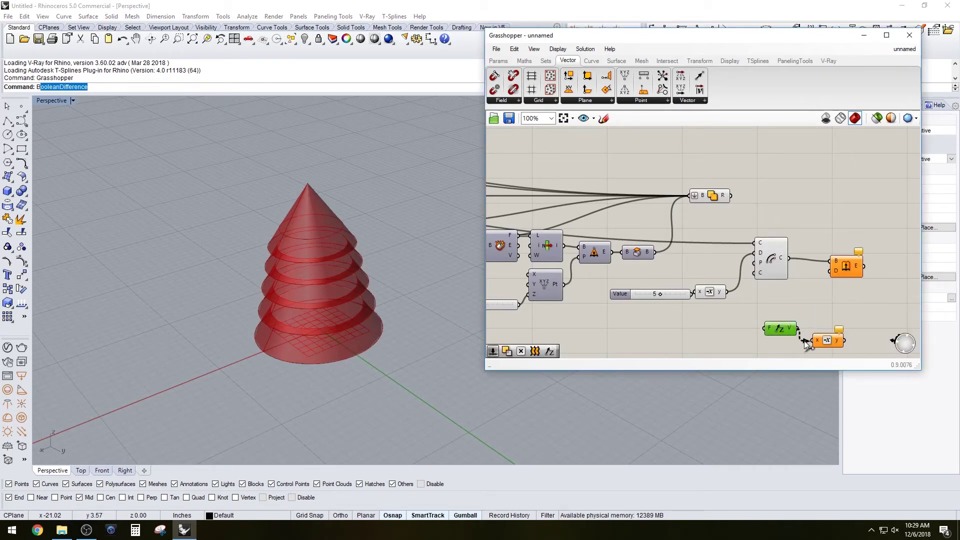
double_click(727, 336)
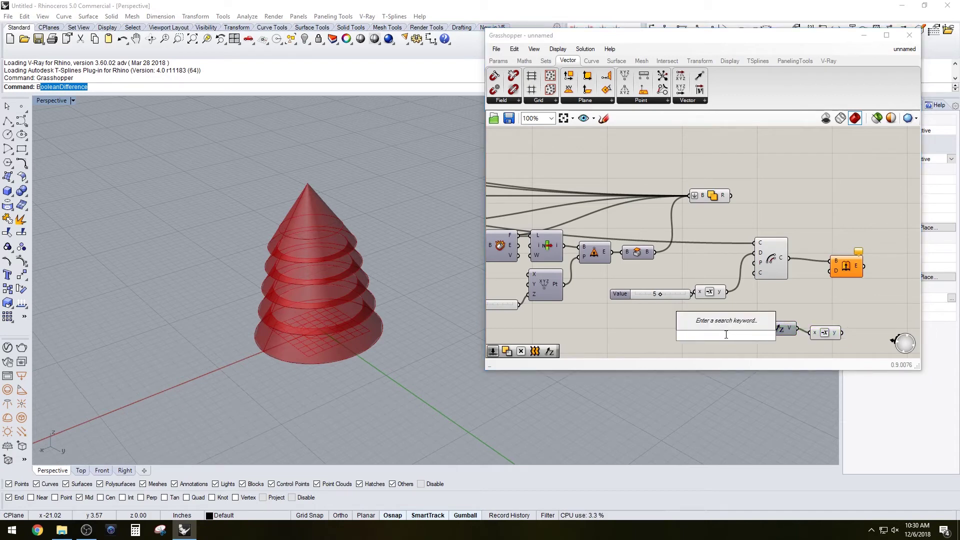
key(Return)
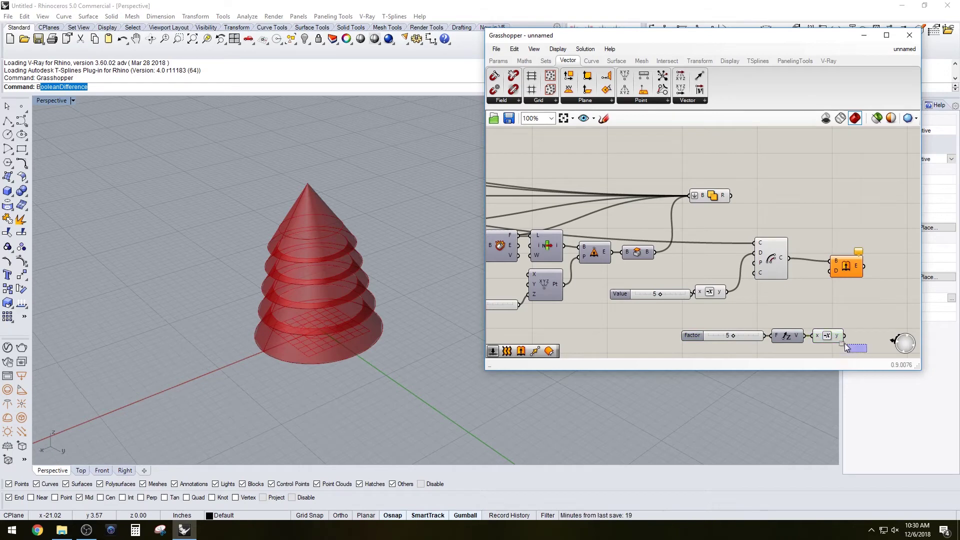
Line up the Factor slider, Unit Z and Negative beneath the trunk's offset slider and connect them to the Extrude direction.
drag(789, 336, 720, 328)
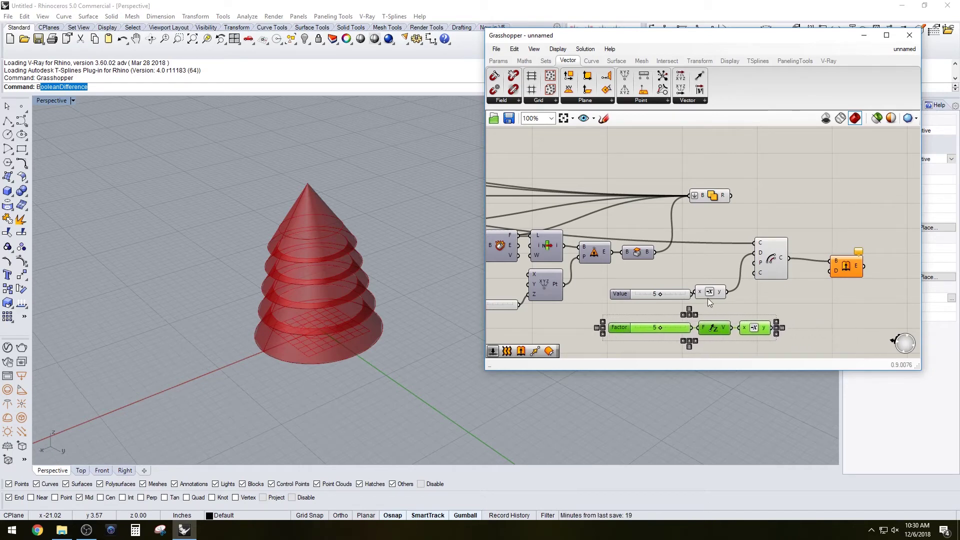
drag(652, 353, 606, 293)
scroll(638, 294, up, 1)
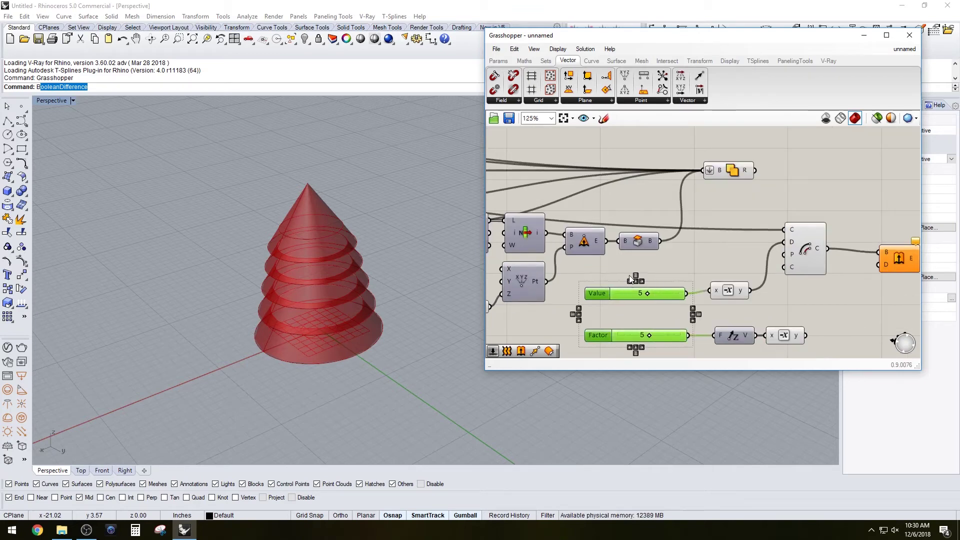
scroll(593, 226, down, 1)
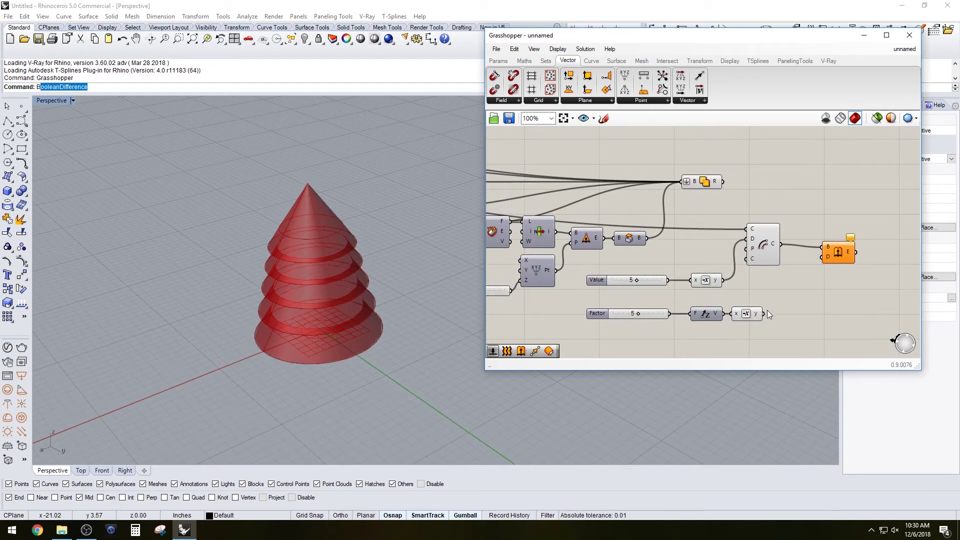
right_drag(412, 334, 389, 282)
scroll(343, 341, up, 4)
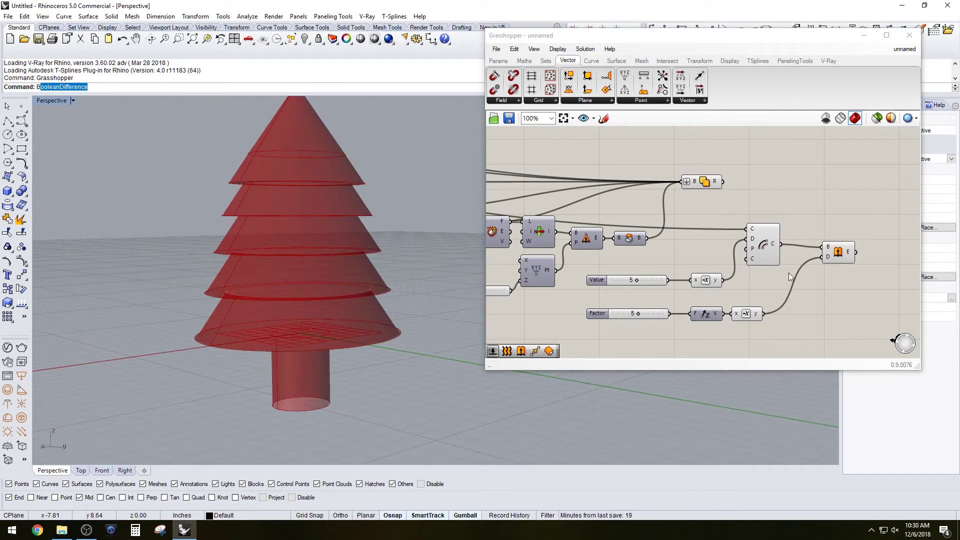
Add a Cap Holes component to close the extruded trunk.
double_click(848, 287)
click(867, 318)
right_drag(868, 316, 744, 287)
double_click(745, 275)
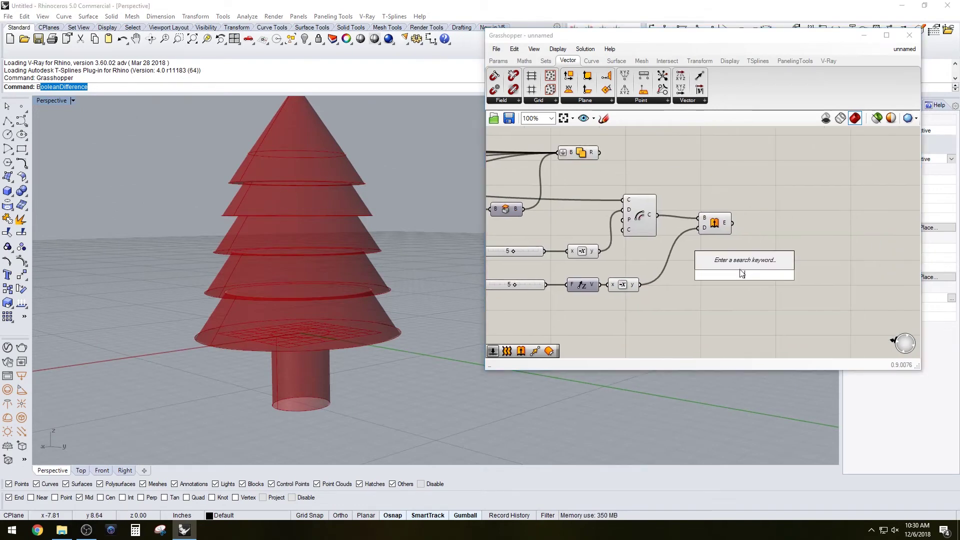
text(ca)
click(739, 262)
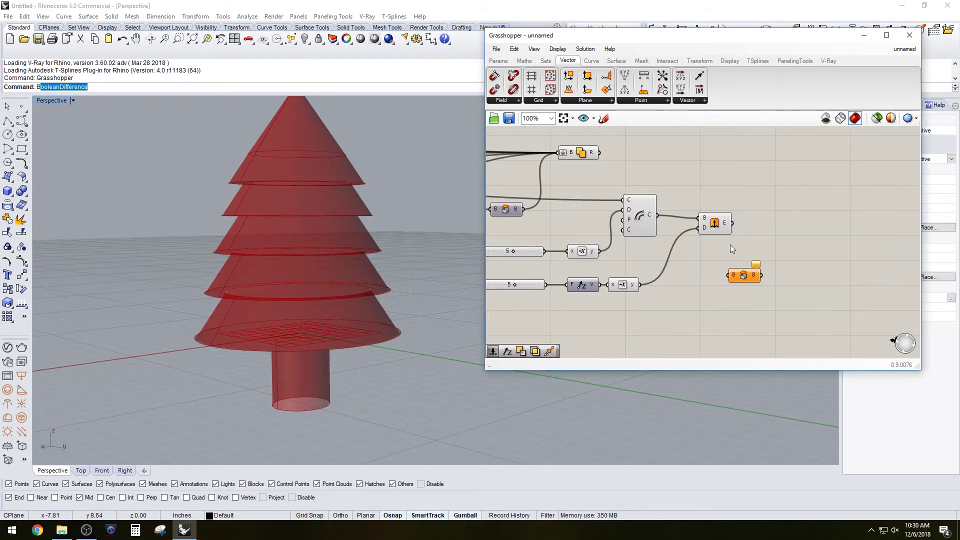
Turn off the preview of the trunk's Offset Curve and Extrude components.
drag(735, 277, 640, 181)
middle_click(646, 185)
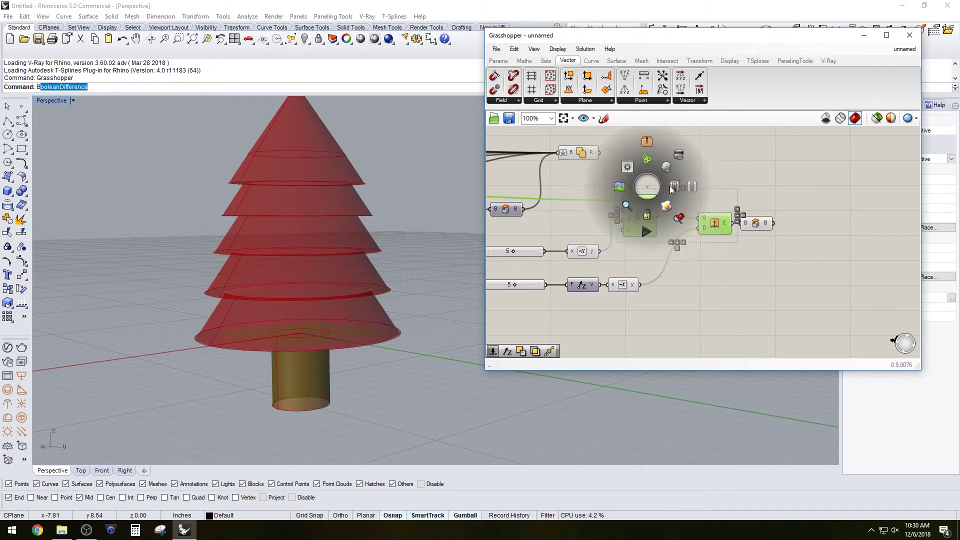
click(678, 156)
scroll(709, 213, down, 3)
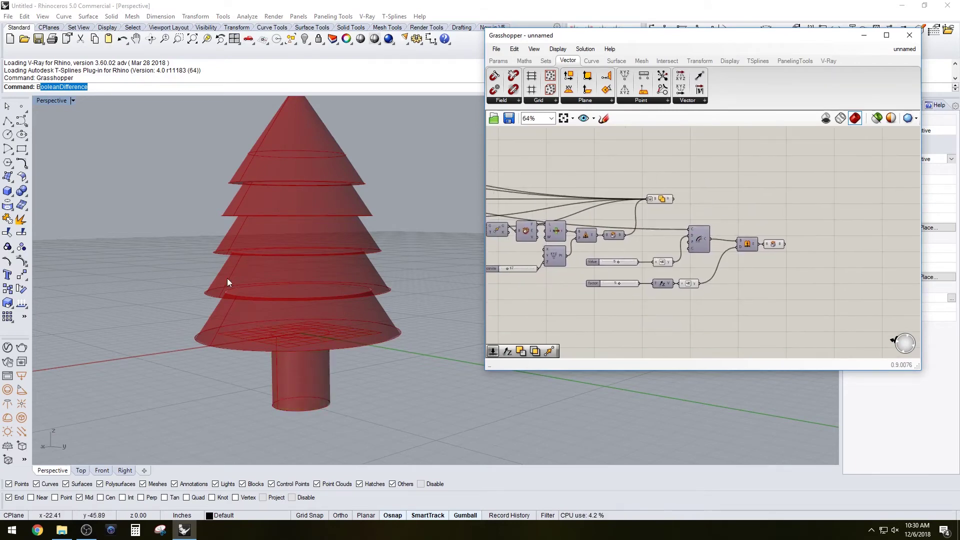
Inspect the tree with its trunk from other angles and try adjusting the tip's Z coordinate slider.
right_drag(227, 280, 240, 295)
scroll(240, 295, down, 3)
shift+right_drag(250, 280, 320, 215)
scroll(320, 215, up, 2)
scroll(607, 271, up, 1)
right_drag(607, 271, 769, 246)
scroll(618, 249, up, 2)
drag(656, 239, 679, 238)
double_click(632, 238)
click(689, 138)
Set the base Radius slider to 6, the offset Value slider to 4 and the height Factor slider to 5.
right_drag(395, 162, 407, 210)
scroll(650, 285, down, 4)
scroll(739, 295, up, 5)
drag(641, 176, 626, 173)
drag(558, 249, 607, 253)
right_drag(369, 338, 382, 344)
drag(594, 348, 625, 351)
scroll(387, 204, down, 2)
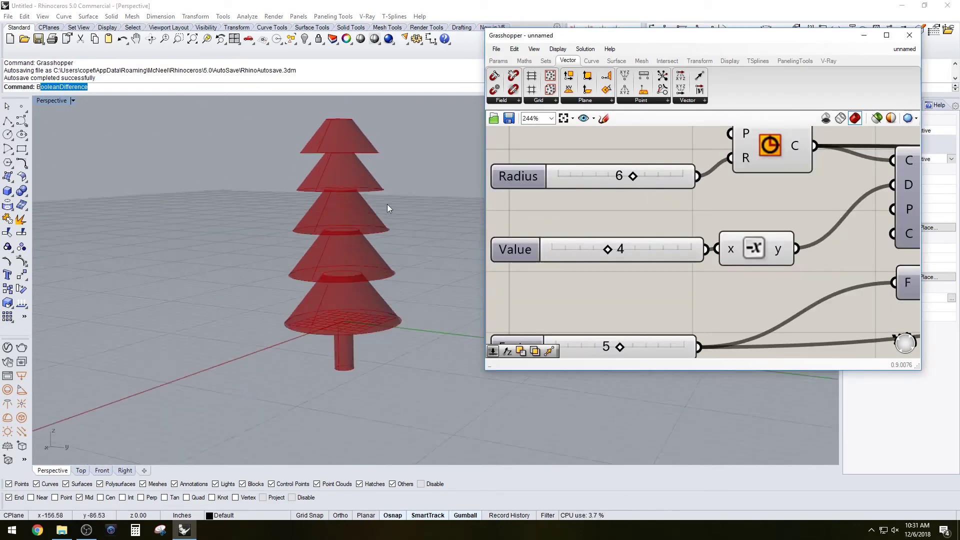
Set the Factor slider that controls the tier height to 3.
scroll(387, 204, down, 3)
scroll(700, 260, down, 5)
right_drag(800, 260, 625, 240)
scroll(370, 216, up, 2)
right_drag(570, 280, 780, 300)
scroll(650, 250, up, 3)
double_click(577, 239)
drag(650, 237, 697, 237)
click(582, 341)
double_click(591, 233)
double_click(555, 262)
text(3)
key(Return)
click(596, 331)
Add a panel reading BASE CIRCLE SIZE and place it directly above the Radius slider.
scroll(811, 278, down, 3)
right_drag(870, 272, 820, 302)
scroll(641, 262, up, 3)
scroll(570, 267, down, 4)
scroll(578, 180, up, 3)
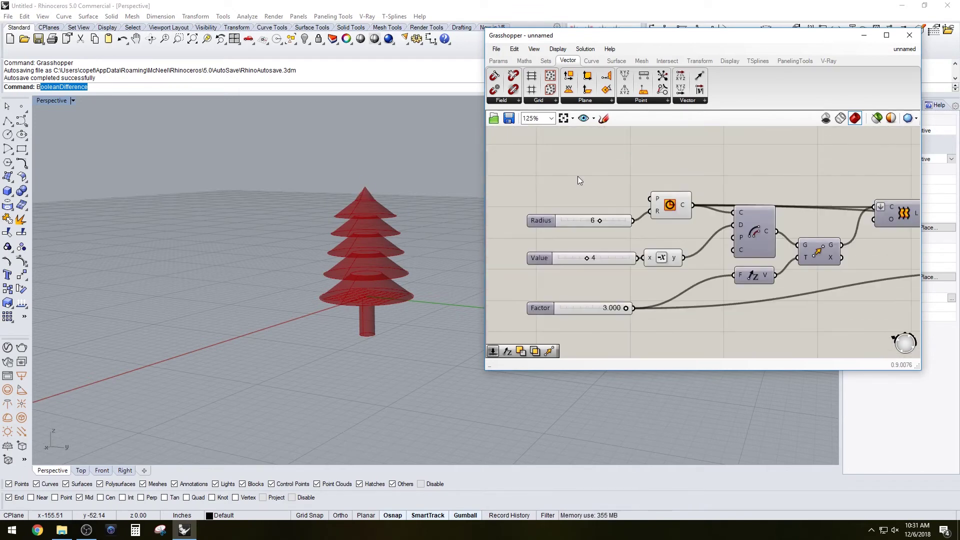
double_click(577, 176)
text(panel)
key(Return)
double_click(570, 165)
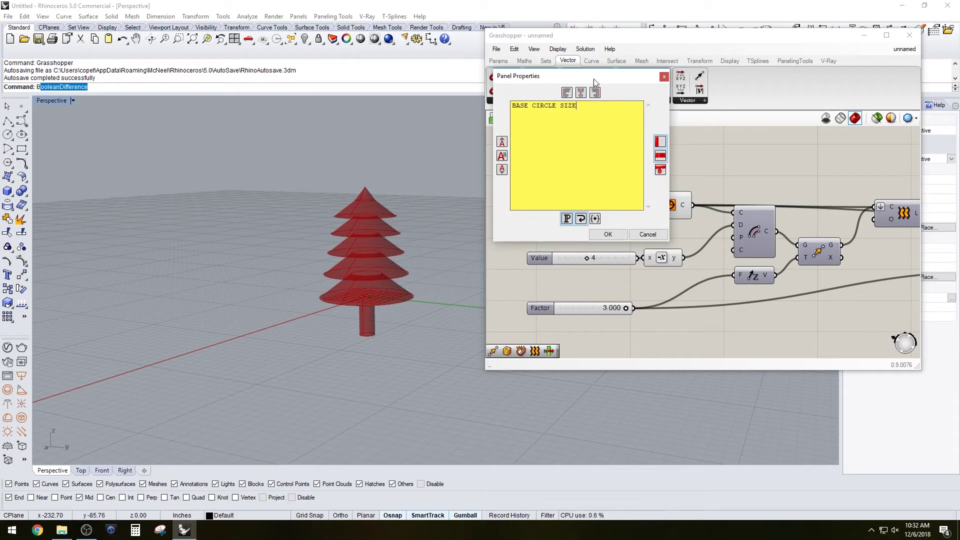
click(608, 234)
drag(569, 158, 569, 196)
Move the Value and Factor sliders down to make room for labels above them.
right_drag(600, 240, 624, 195)
drag(530, 195, 720, 282)
drag(690, 221, 690, 241)
Place a copy of the label panel above the Value slider and change its text to BASE CIRCLE OFFSET.
click(596, 151)
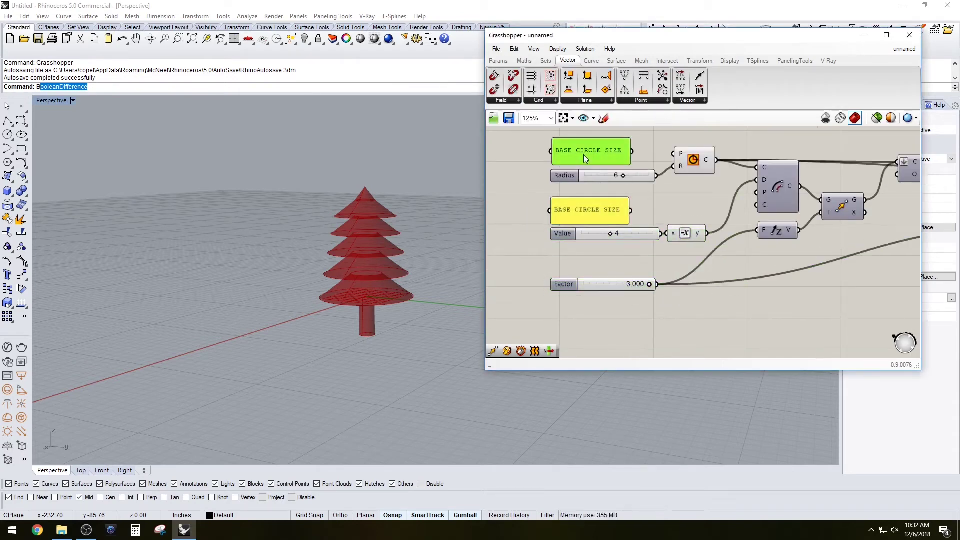
drag(584, 155, 569, 177)
double_click(594, 217)
click(614, 291)
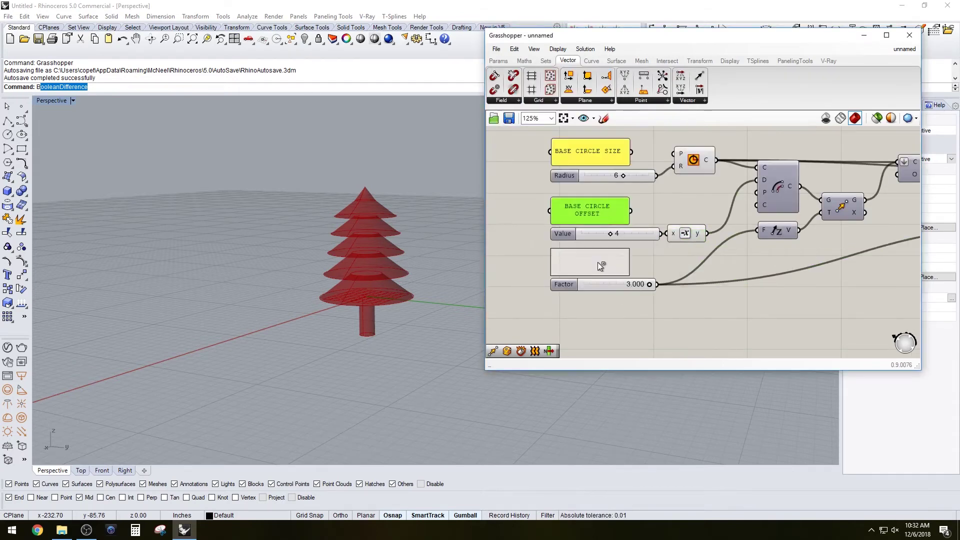
Try placing another copy of the label panel above the Factor slider.
double_click(598, 261)
drag(602, 211, 575, 206)
click(624, 339)
Place a copy of the label panel above the Z coordinate slider and change its text to TOP OF TREE HEIGHT.
scroll(716, 245, down, 5)
right_drag(860, 260, 716, 245)
key(ctrl+v)
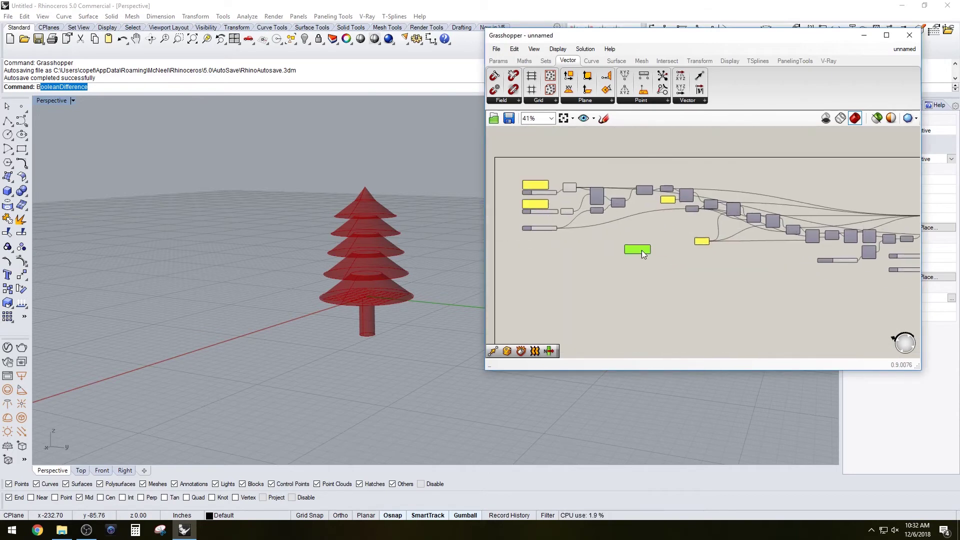
drag(641, 253, 800, 244)
scroll(780, 225, up, 7)
right_drag(764, 208, 628, 215)
double_click(620, 207)
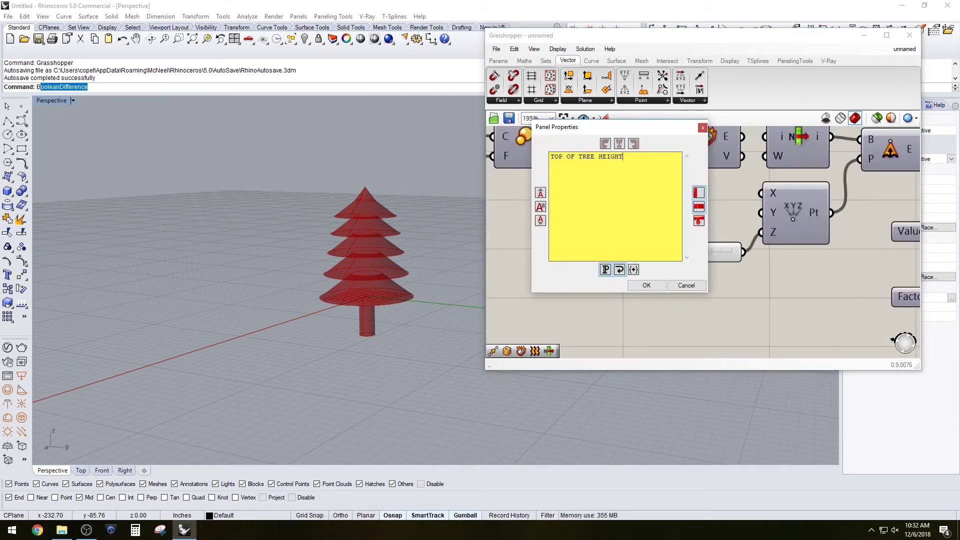
click(646, 285)
Move the Solid Union component farther along the canvas and connect the trunk's Cap Holes output to its B input.
scroll(653, 293, down, 4)
right_drag(819, 233, 656, 273)
drag(635, 196, 845, 196)
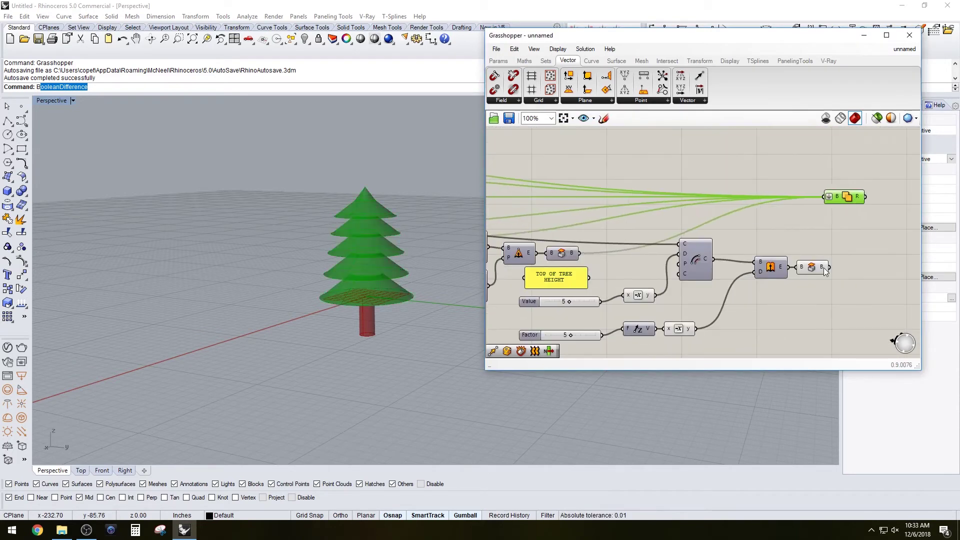
shift+drag(828, 268, 825, 197)
drag(844, 196, 873, 196)
click(812, 268)
Place a copy of the label panel beneath the trunk's Factor slider and change its text to TRUNK HEIGHT.
right_drag(710, 327, 830, 228)
scroll(830, 227, up, 2)
drag(845, 268, 728, 233)
double_click(602, 154)
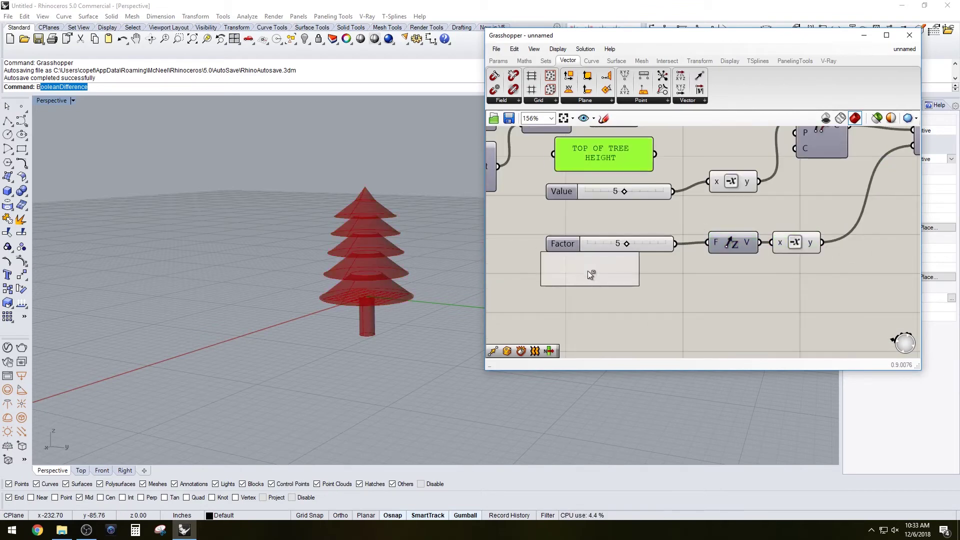
text(TRUNK HEIGHT)
click(630, 347)
Rearrange the trunk's Factor slider and components so that the TRUNK HEIGHT panel sits directly above the slider.
scroll(840, 268, up, 1)
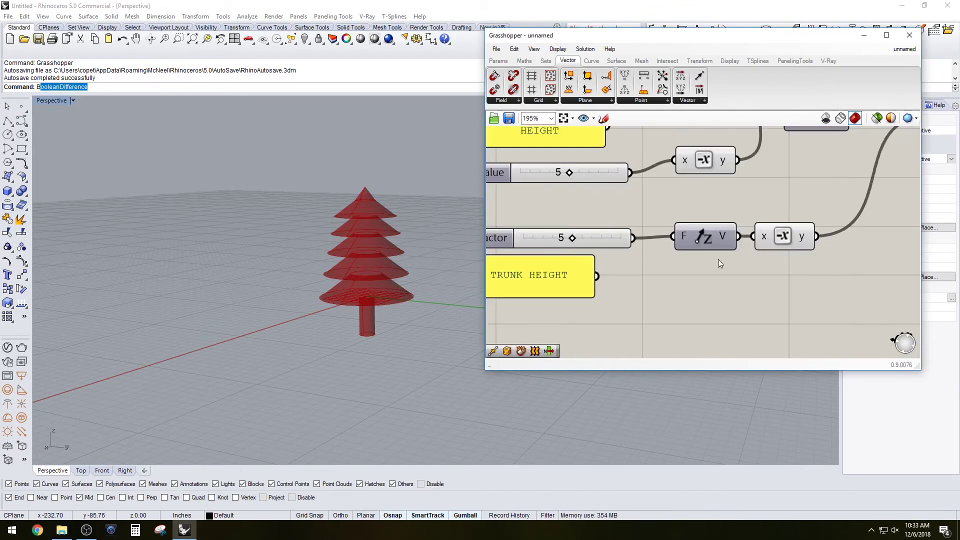
drag(836, 269, 613, 233)
drag(611, 233, 611, 308)
scroll(710, 247, down, 2)
shift+drag(586, 258, 586, 229)
scroll(583, 178, up, 1)
drag(584, 176, 576, 187)
click(679, 163)
scroll(689, 300, down, 4)
Place a copy of the label panel above the Solid Union component and change its text to SOLID TREE.
alt+drag(654, 281, 857, 187)
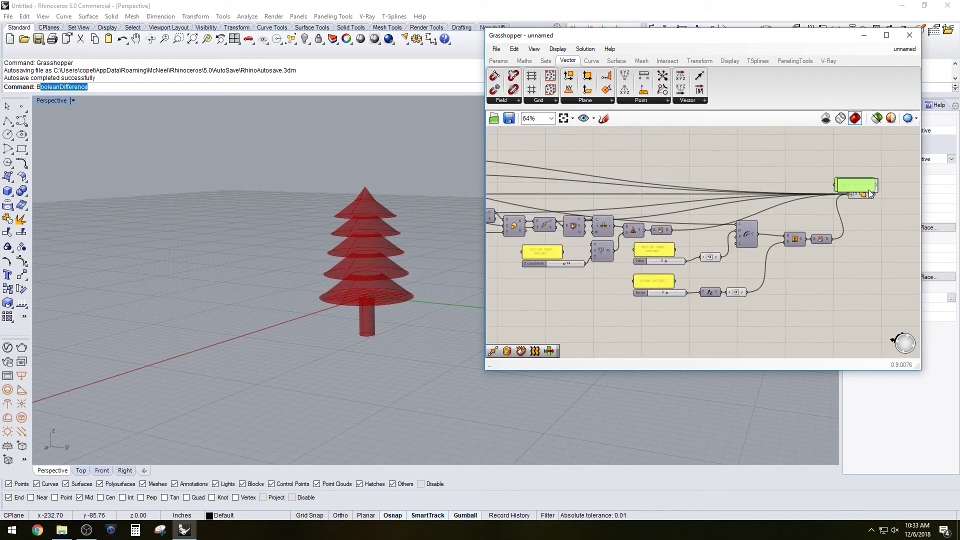
scroll(895, 191, up, 5)
drag(760, 178, 800, 175)
double_click(800, 175)
text(SOLID TREE)
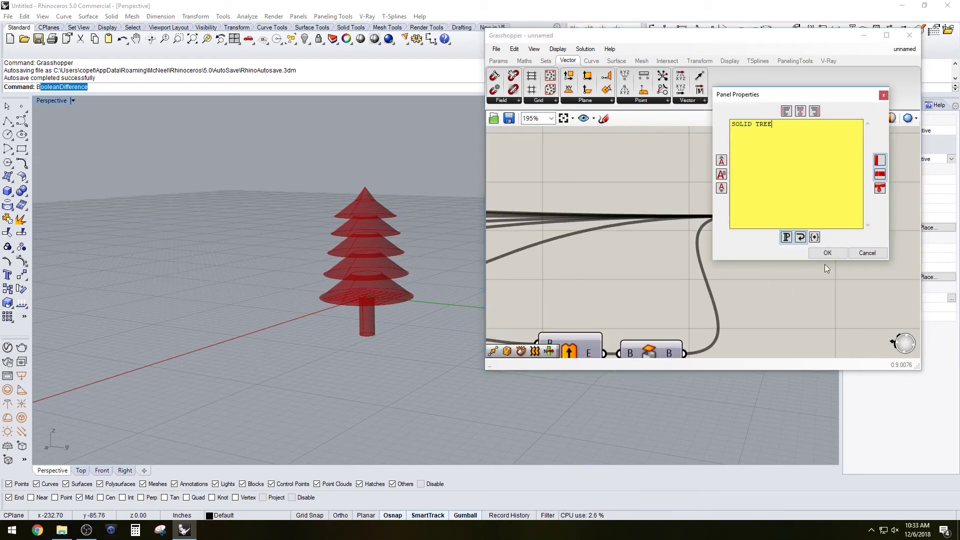
click(826, 254)
Shrink the first scale-factor panel reading .9 to the size of the other one.
scroll(596, 219, down, 6)
scroll(596, 218, up, 5)
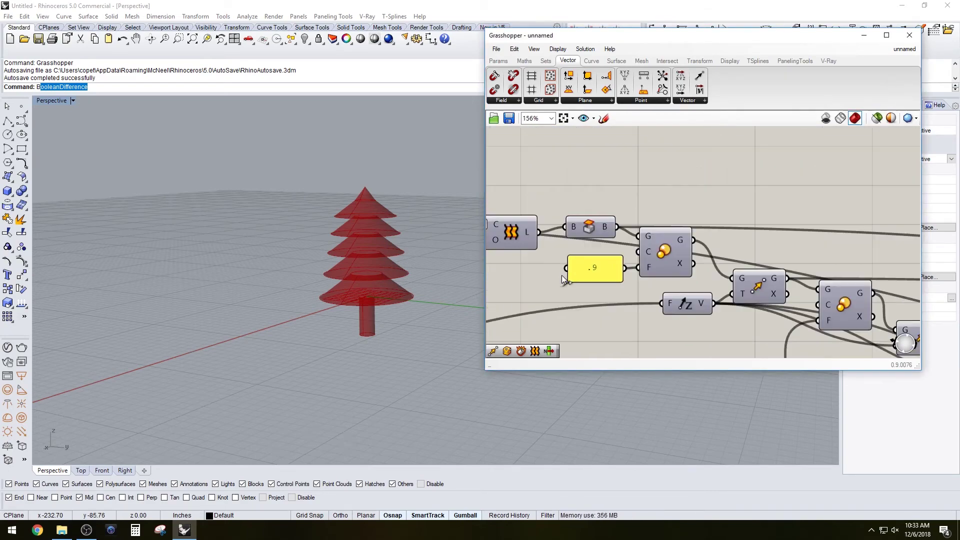
drag(607, 260, 613, 266)
scroll(613, 265, down, 1)
right_drag(625, 295, 610, 172)
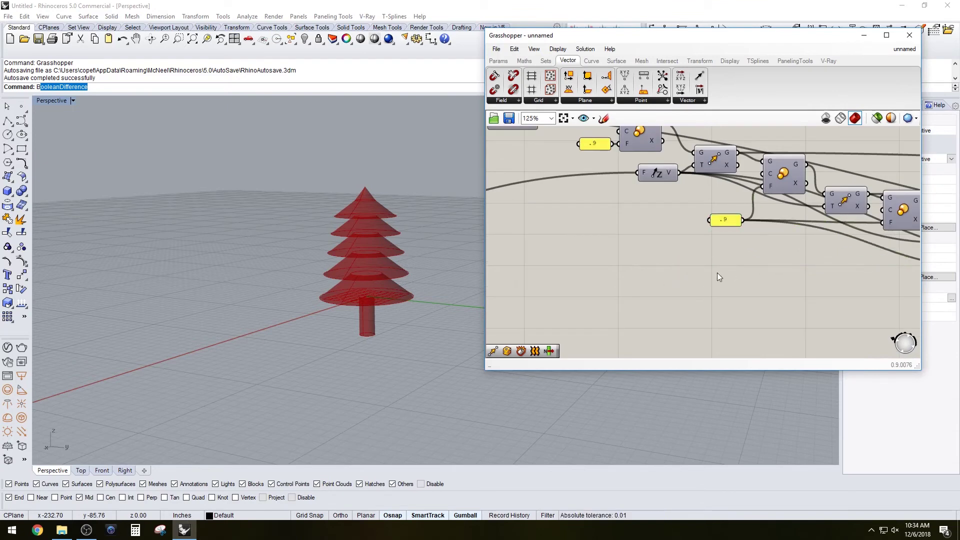
Line up the Z coordinate slider and its TOP OF TREE HEIGHT label with the Construct Point component.
scroll(717, 273, down, 2)
right_drag(850, 305, 590, 248)
drag(784, 266, 700, 240)
drag(766, 239, 766, 271)
scroll(705, 292, up, 1)
drag(709, 296, 673, 265)
drag(705, 283, 682, 280)
drag(778, 267, 778, 275)
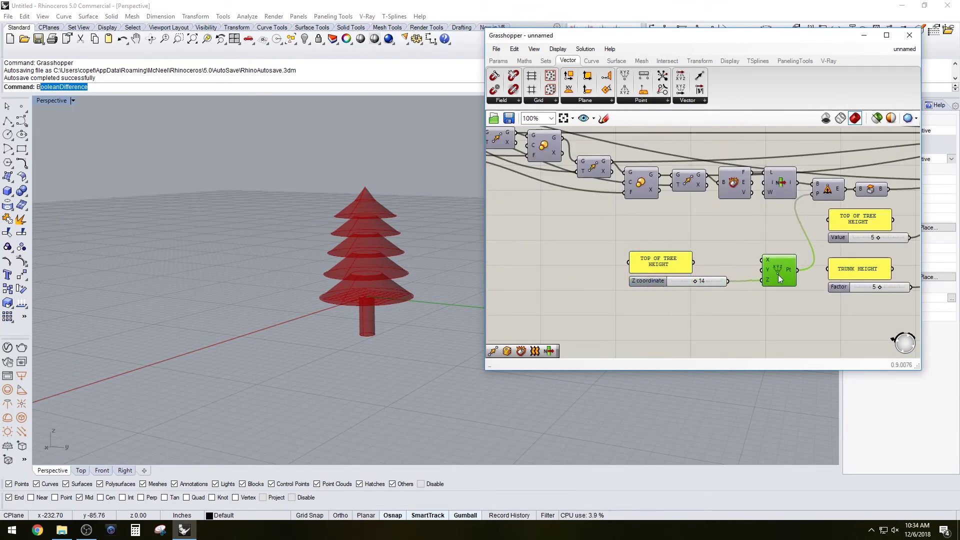
Move the Z coordinate slider, its label and the Construct Point component together up closer to the tier chain.
drag(620, 242, 807, 300)
drag(780, 269, 776, 236)
right_drag(793, 300, 619, 284)
scroll(619, 284, down, 1)
drag(790, 211, 790, 196)
scroll(850, 227, up, 1)
right_drag(850, 227, 827, 268)
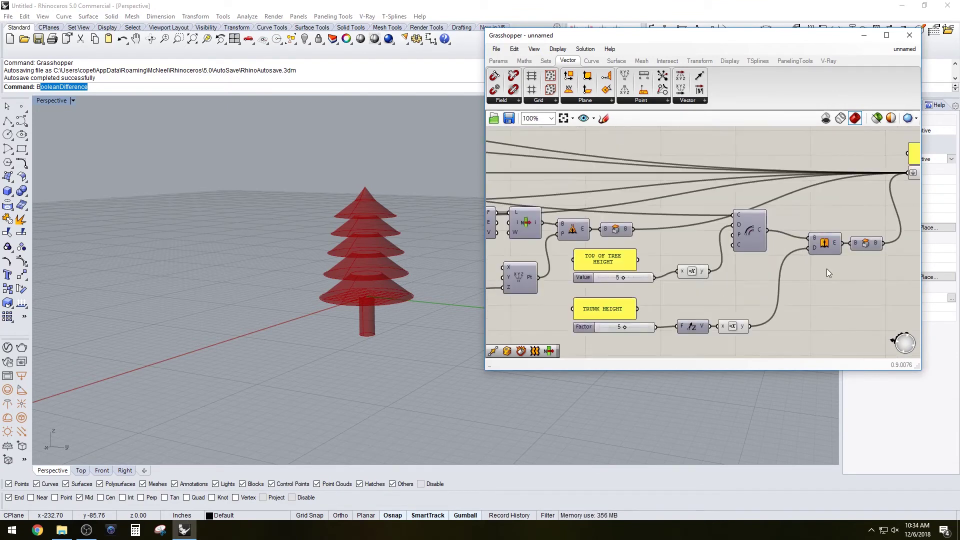
Try larger proportions by raising the base circle radius to 10 and the base circle offset to 6.
scroll(826, 268, down, 2)
drag(752, 248, 772, 246)
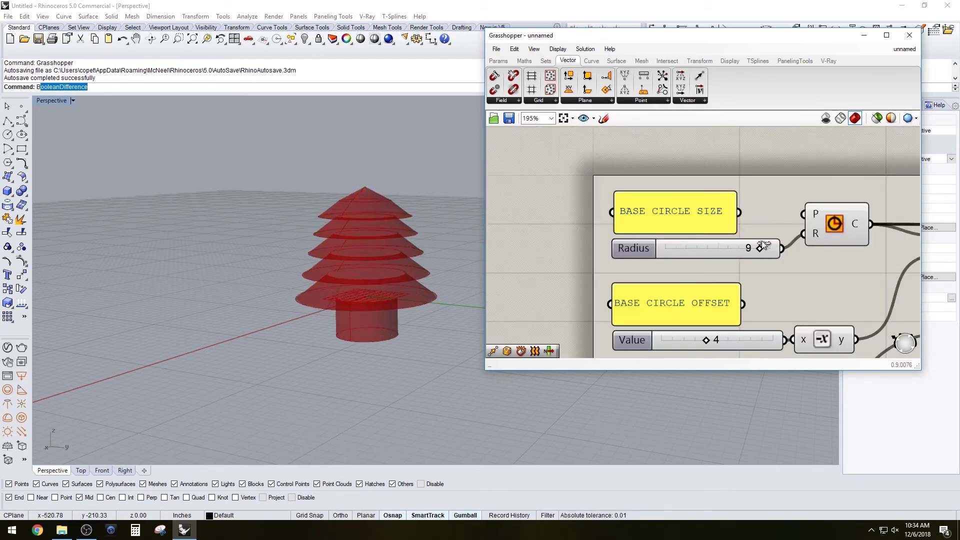
drag(707, 340, 728, 341)
Set the base circle offset slider to three-digit real numbers from 0 to 5 and lower the base radius and offset.
double_click(621, 340)
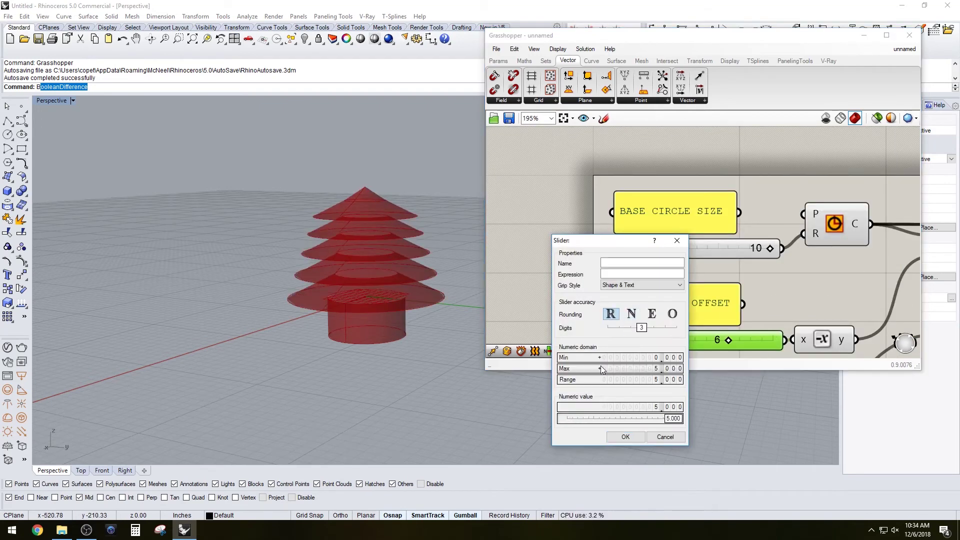
click(625, 436)
drag(765, 248, 697, 248)
drag(772, 340, 709, 340)
scroll(731, 305, down, 6)
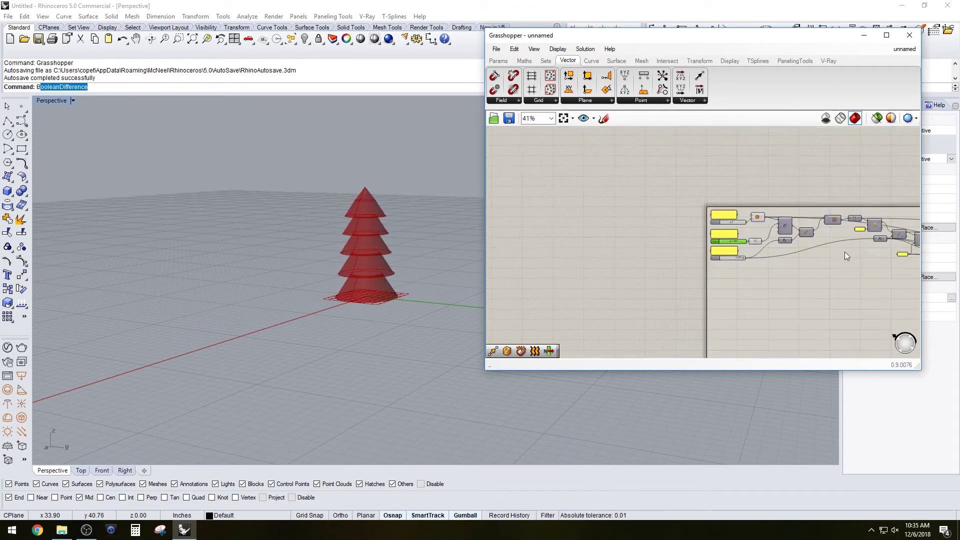
Change the text of the label panel above the trunk's Value slider to TRUNK WIDTH.
scroll(703, 274, up, 6)
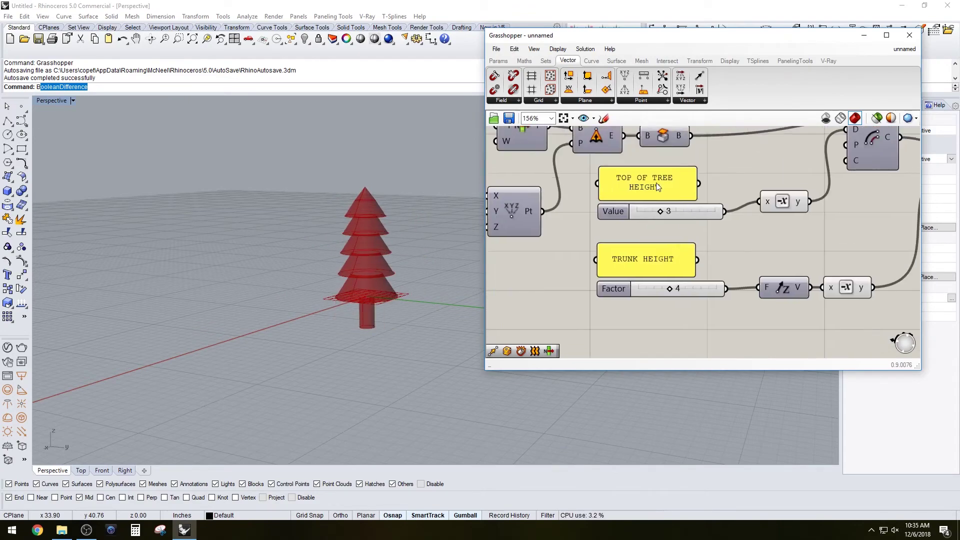
double_click(656, 182)
text(TRUNK WIDTH)
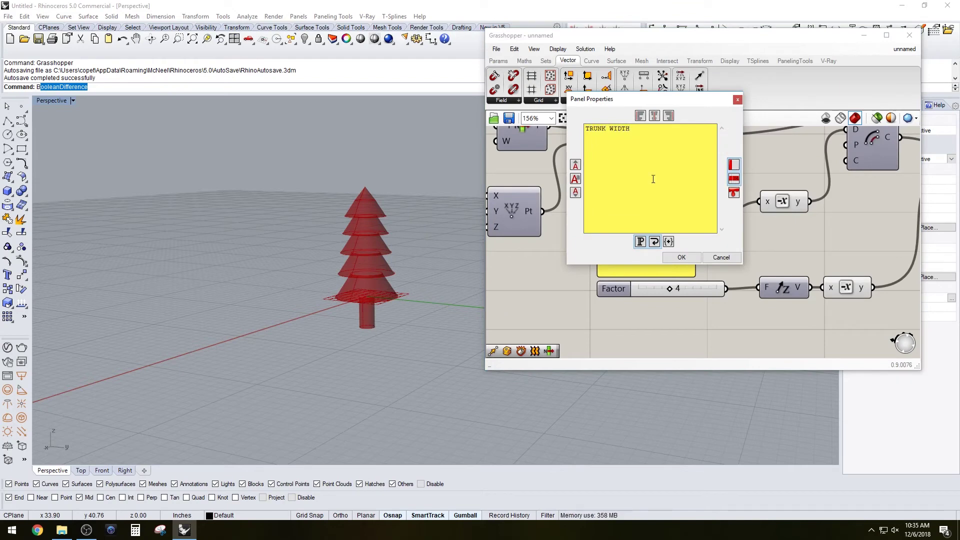
click(681, 257)
Limit the trunk width slider to a maximum of 4 and set the trunk height slider to three-digit real numbers up to 10.
double_click(662, 206)
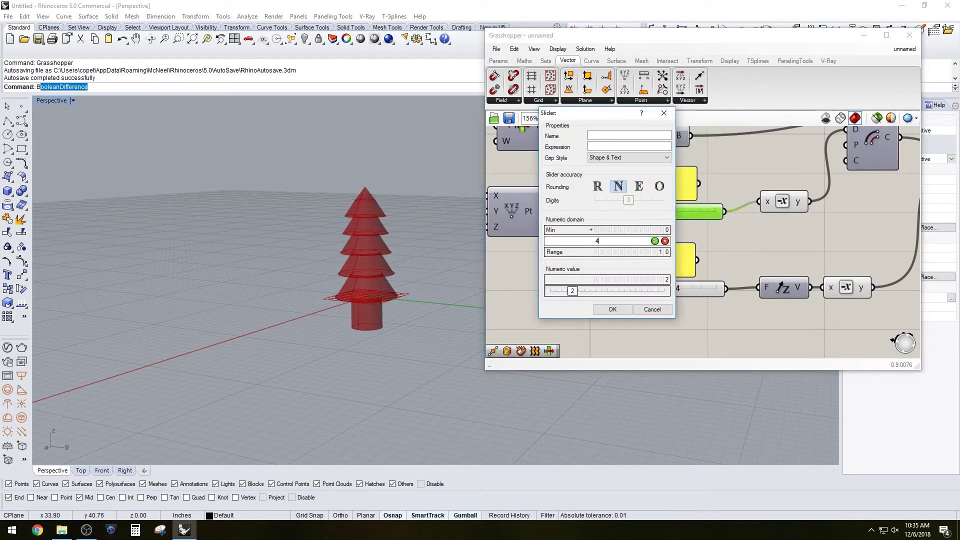
click(622, 310)
double_click(634, 288)
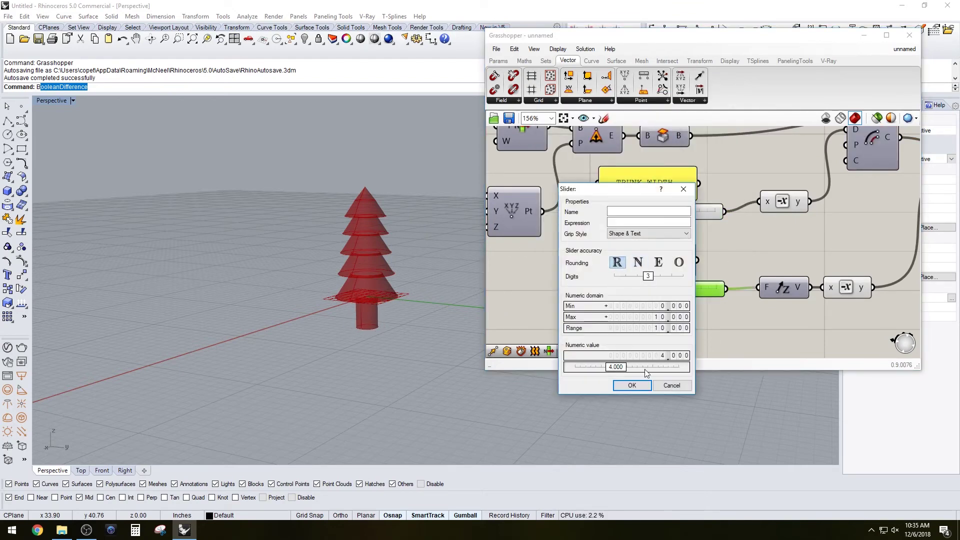
click(632, 385)
drag(671, 288, 678, 288)
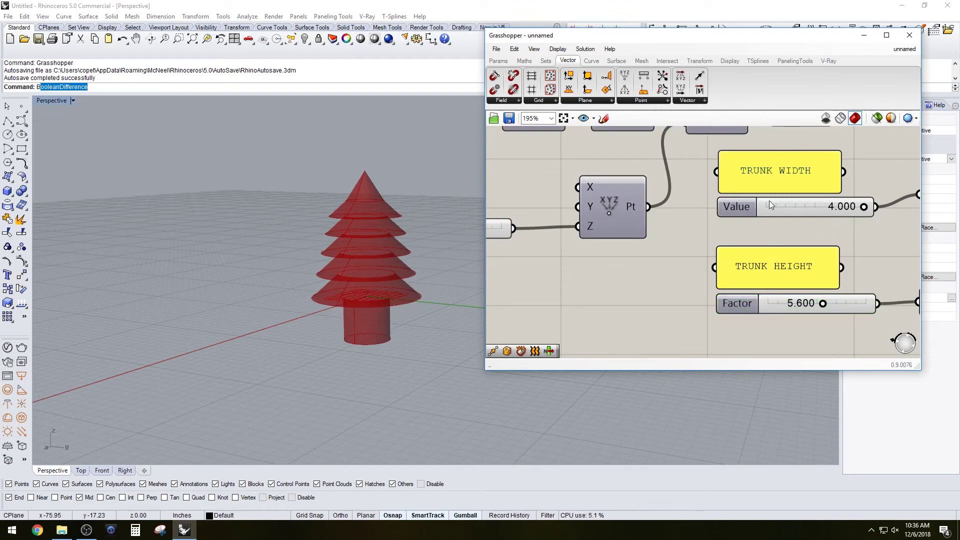
double_click(770, 205)
click(755, 236)
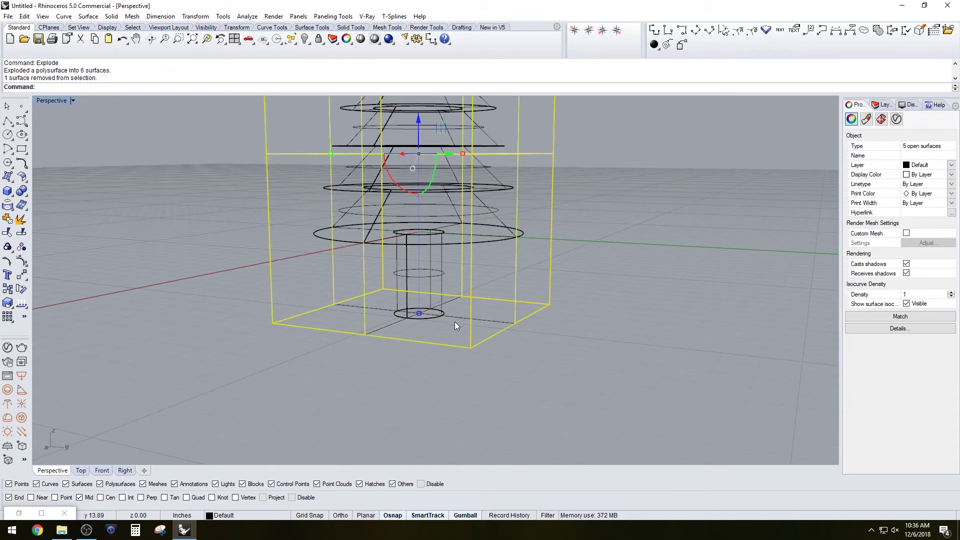
Delete the five selected surfaces of the exploded box and enlarge its remaining bottom face into a wide ground plane.
key(Delete)
click(454, 318)
scroll(454, 318, down, 5)
drag(418, 311, 310, 267)
scroll(460, 300, up, 4)
Switch the Perspective viewport to Shaded display.
right_click(50, 102)
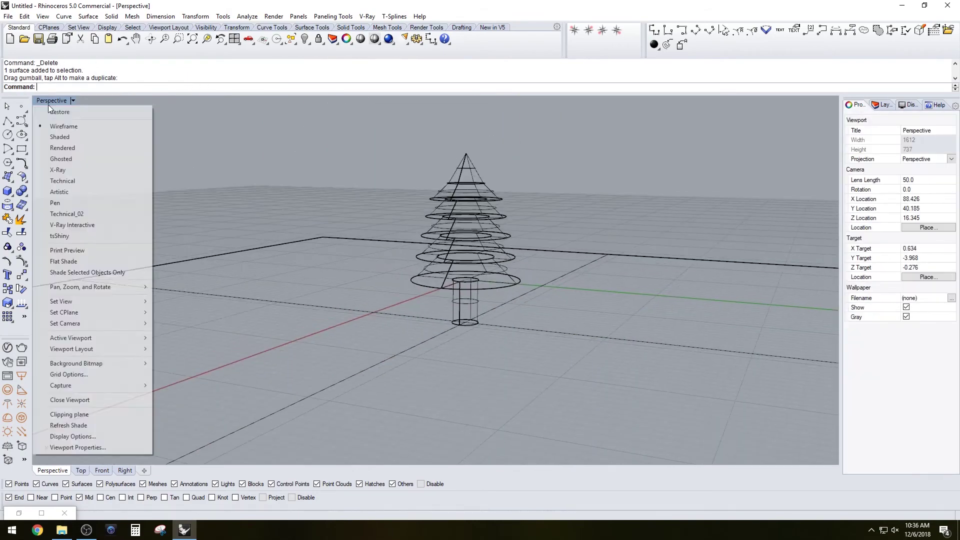
click(61, 136)
right_drag(487, 249, 524, 235)
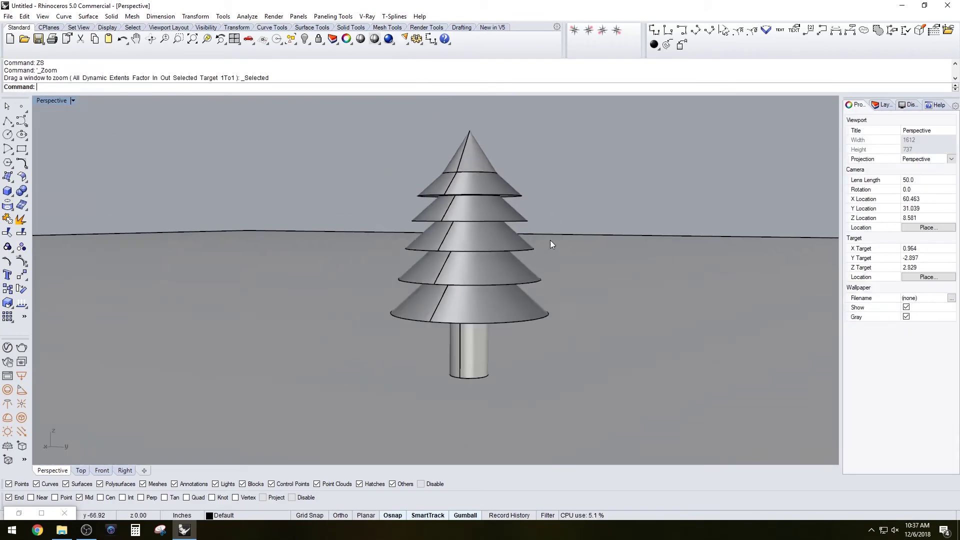
drag(328, 118, 589, 321)
scroll(650, 169, up, 2)
right_drag(595, 218, 526, 264)
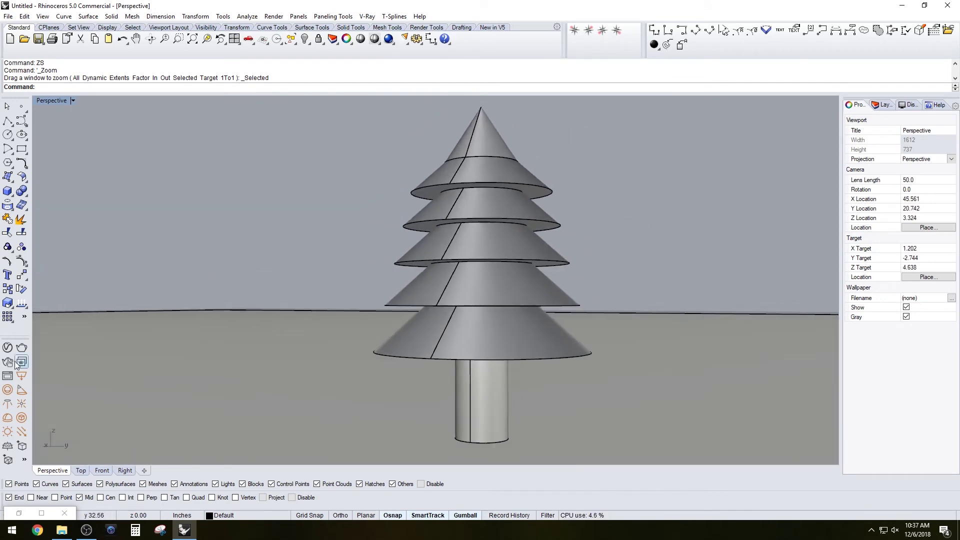
Open the render settings in the V-Ray Asset Editor and set the quality to High.
click(8, 348)
click(483, 117)
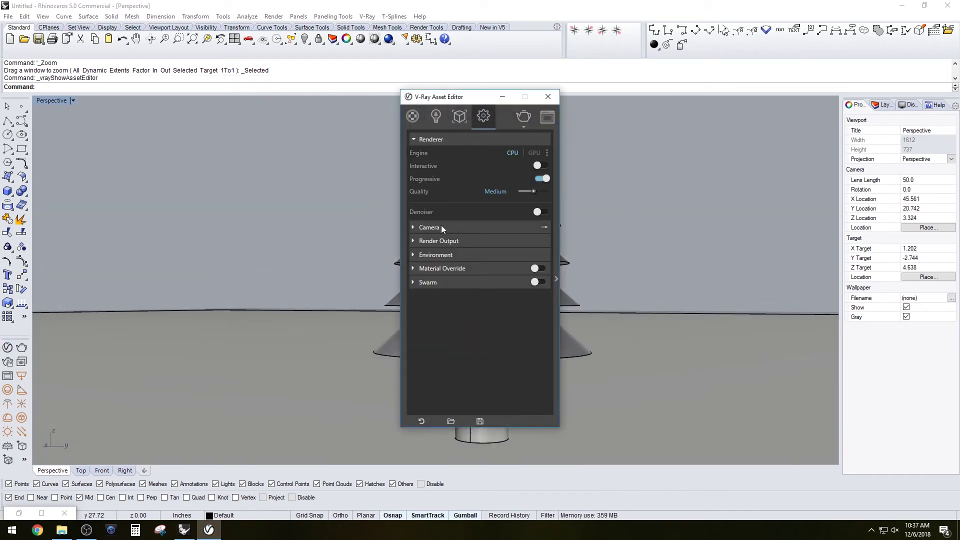
click(413, 117)
click(484, 116)
click(451, 422)
click(948, 108)
Examine the V-Ray render output, camera and environment settings.
click(436, 254)
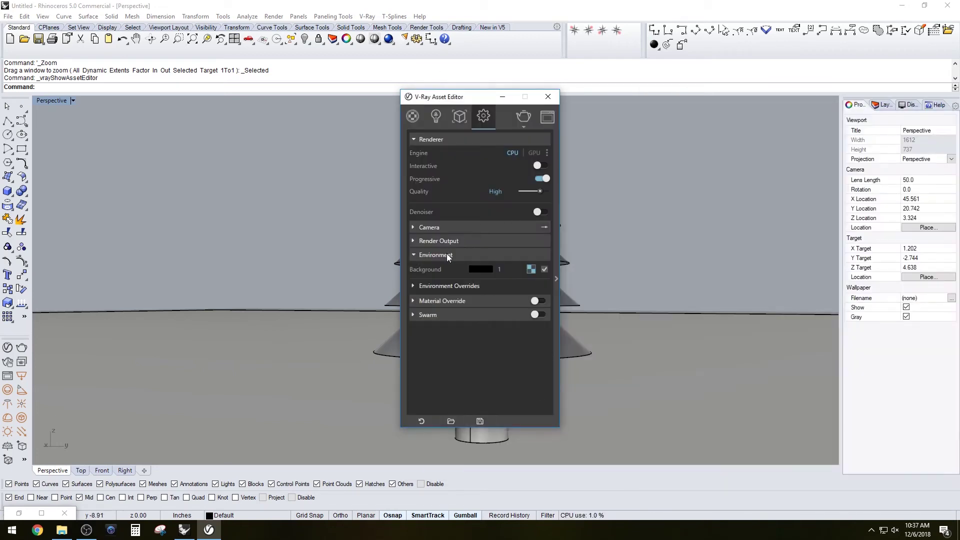
click(439, 241)
click(435, 328)
click(453, 342)
click(453, 344)
click(452, 230)
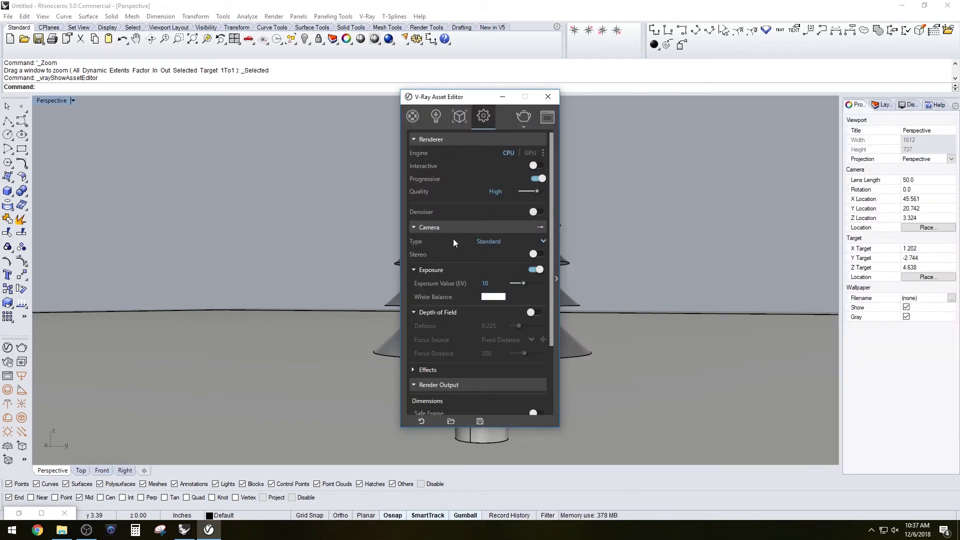
click(452, 230)
click(445, 241)
click(440, 254)
Assign a Bitmap texture with a cloudy sky image to the environment background and start a render.
click(531, 268)
click(671, 129)
click(523, 249)
double_click(523, 250)
double_click(650, 192)
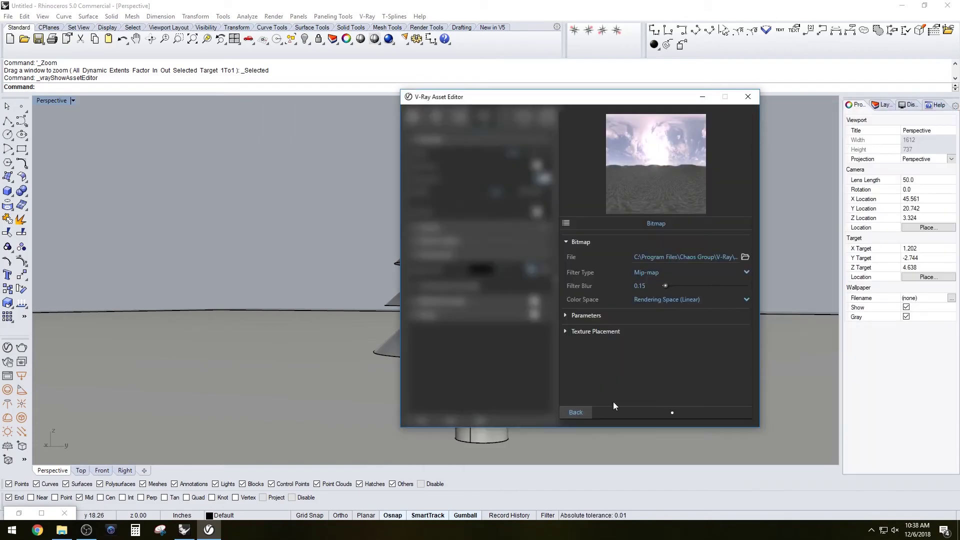
click(574, 412)
click(523, 116)
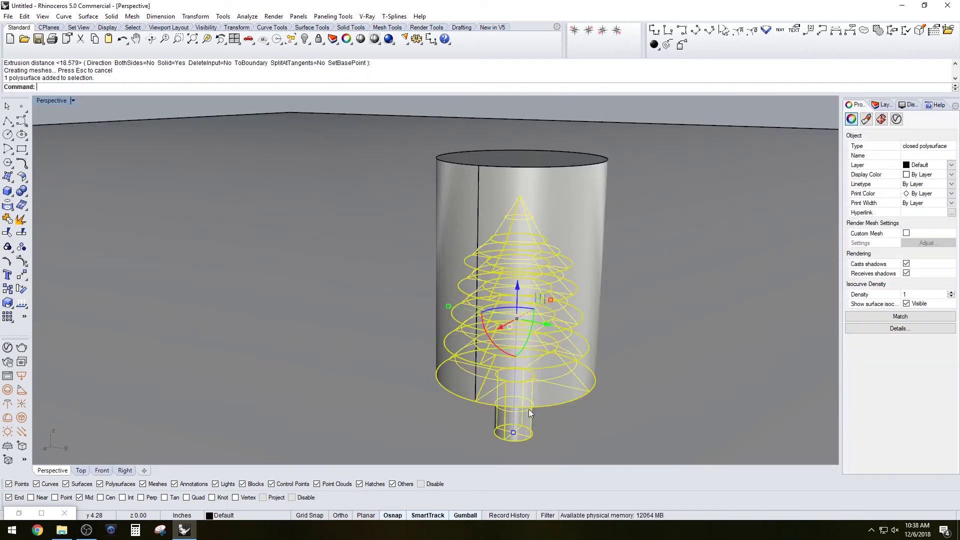
Move the trunk to Layer 01 and set that layer's color to dark brown.
key(Return)
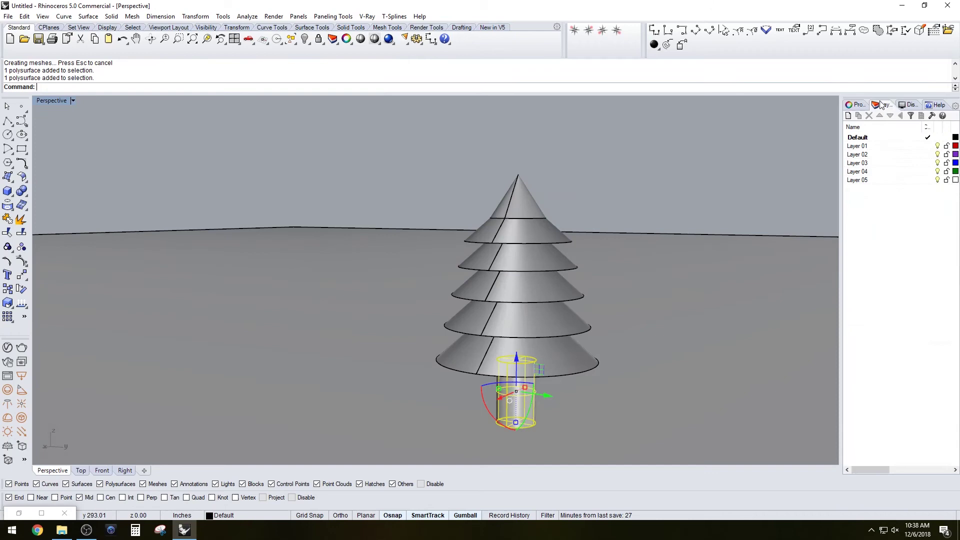
right_click(885, 145)
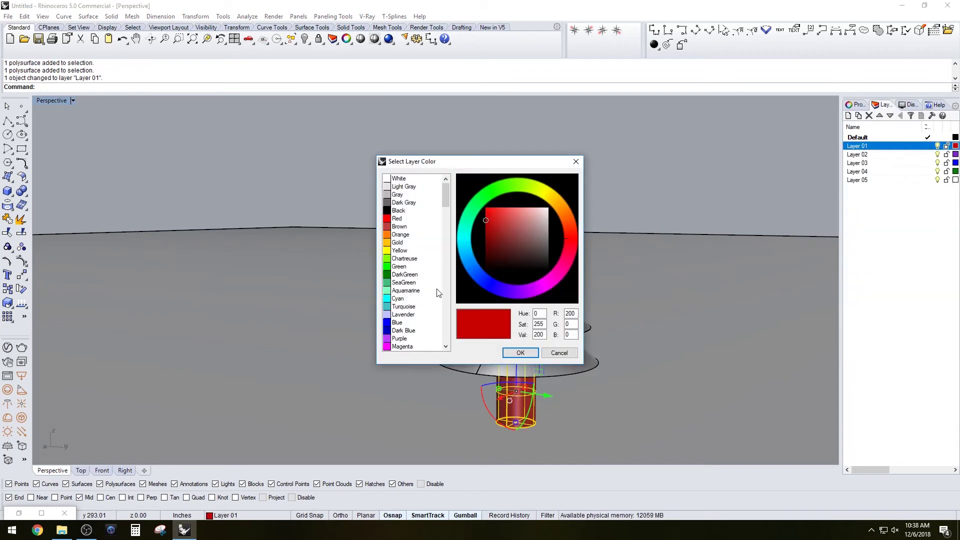
scroll(400, 250, down, 5)
click(400, 315)
click(521, 351)
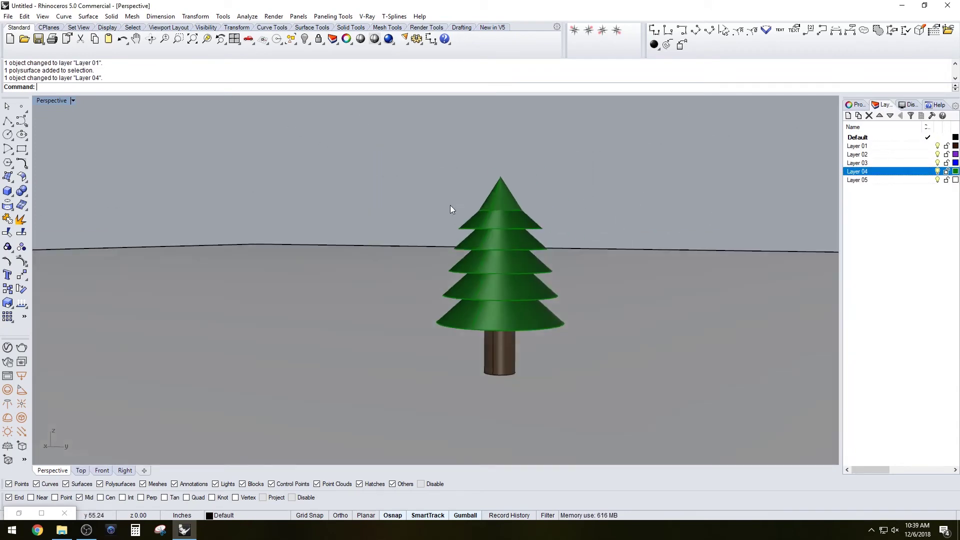
text(zs)
key(Return)
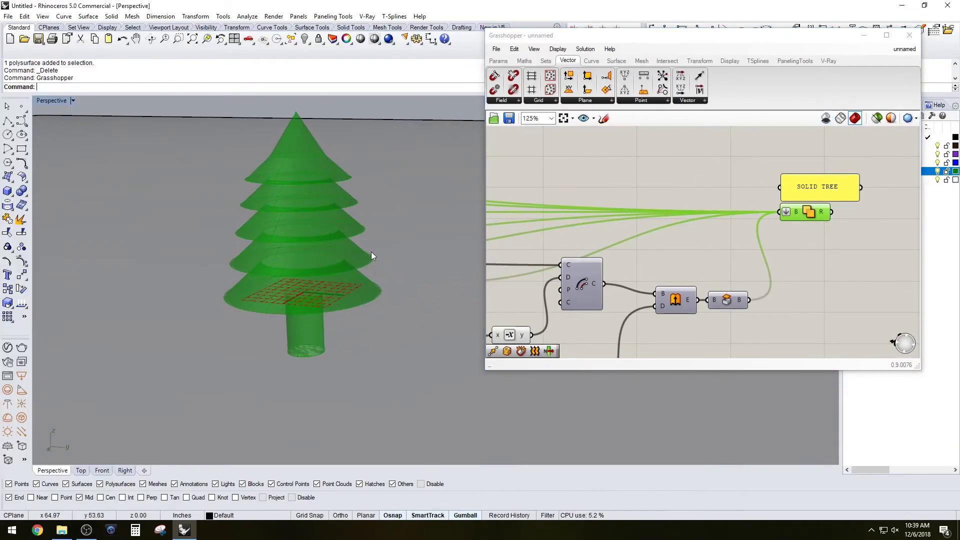
Disconnect the trunk's Cap Holes output from the Solid Union component.
click(725, 300)
right_click(726, 303)
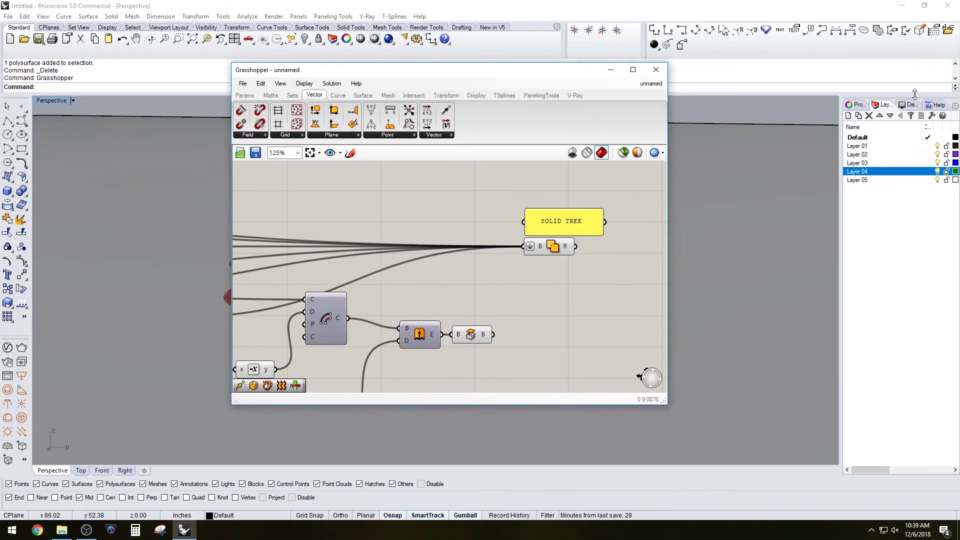
Rename Layer 01 to TRUNK, Layer 04 to TREE and the Default layer to GOUND, and undo a trial Purge.
click(852, 146)
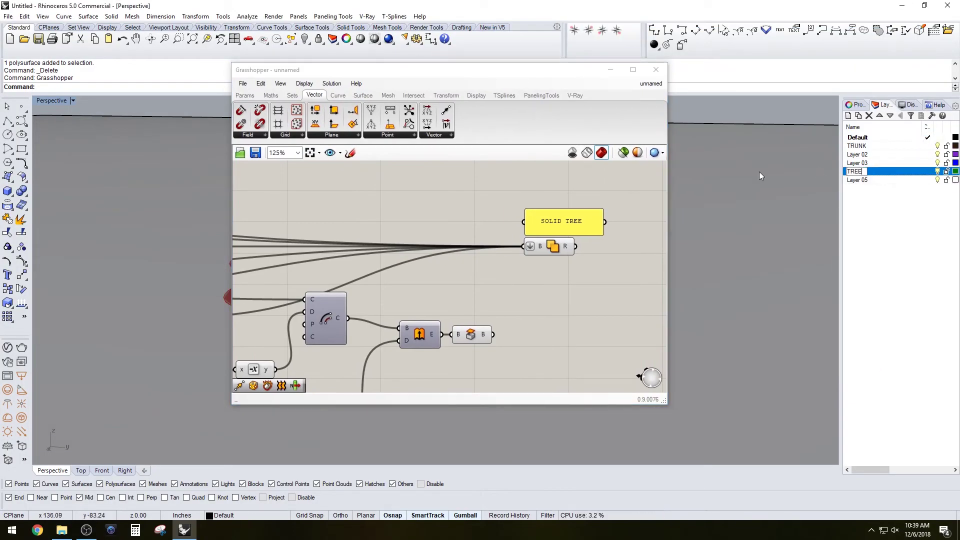
text(Purge)
key(Return)
key(ctrl+z)
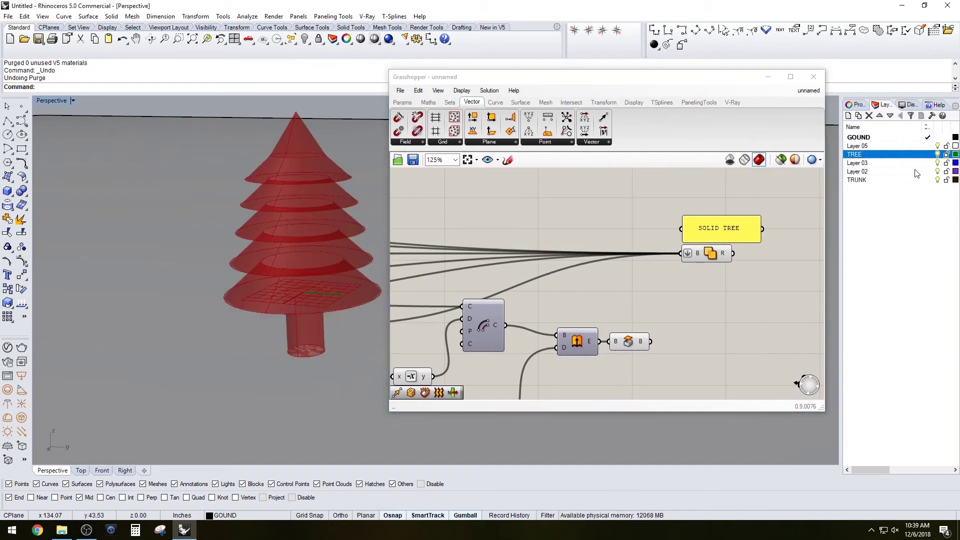
Bake the solid tree onto the TREE layer and the capped trunk onto the TRUNK layer.
click(709, 254)
click(629, 341)
click(928, 180)
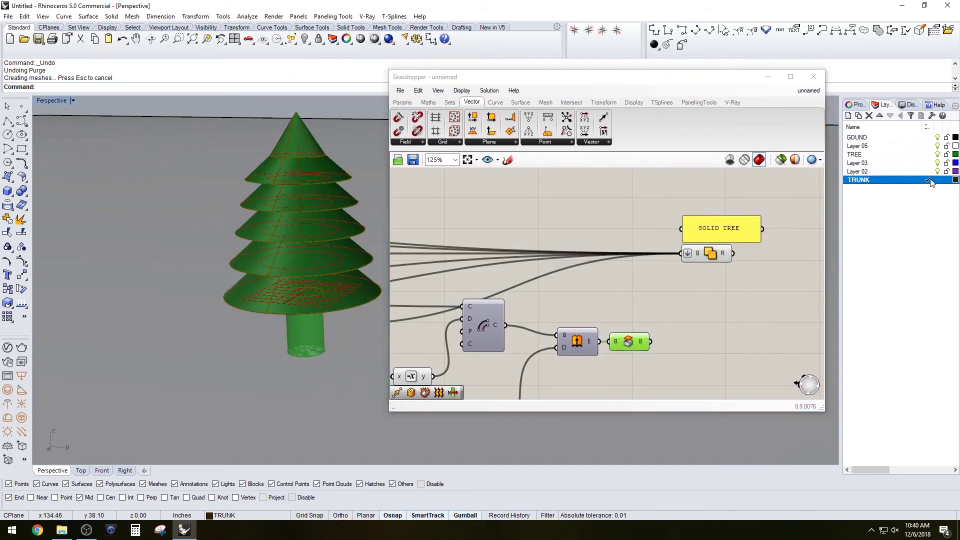
right_drag(669, 324, 649, 315)
key(Insert)
Move the baked tree and trunk to one side of the parametric tree preview.
scroll(345, 194, down, 4)
drag(375, 194, 310, 300)
scroll(302, 315, down, 5)
right_drag(310, 295, 291, 307)
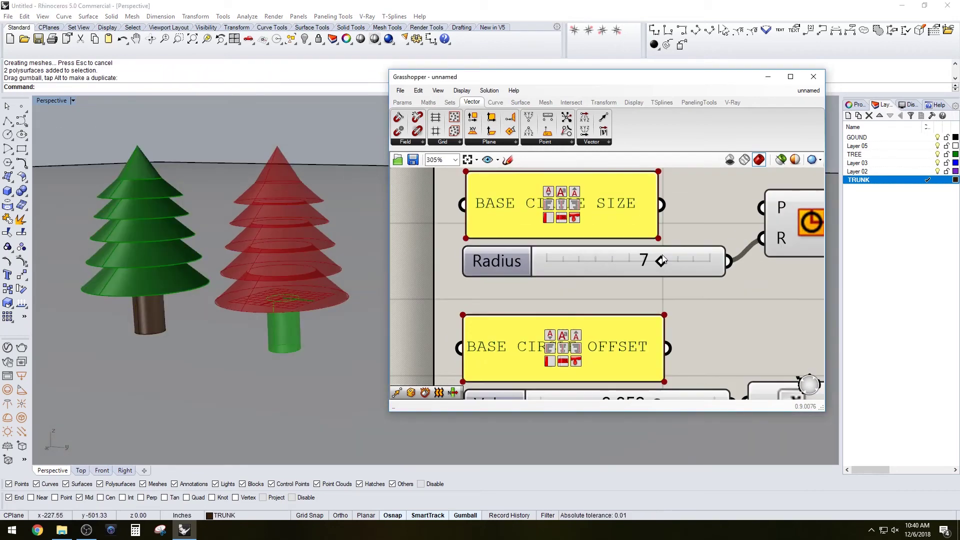
Set the base circle size Radius slider to 3 and lower the base circle offset to slim the tree.
drag(665, 262, 596, 262)
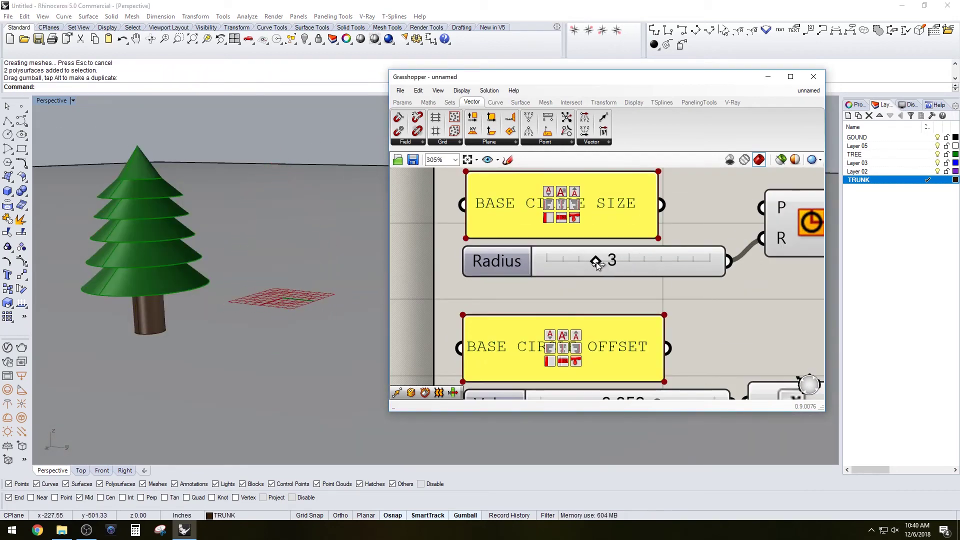
scroll(596, 270, down, 1)
right_drag(625, 360, 565, 282)
drag(572, 296, 522, 295)
Set the TRUNK WIDTH slider to 2.976.
scroll(590, 290, down, 6)
right_drag(700, 292, 500, 274)
scroll(619, 304, up, 3)
drag(675, 275, 651, 280)
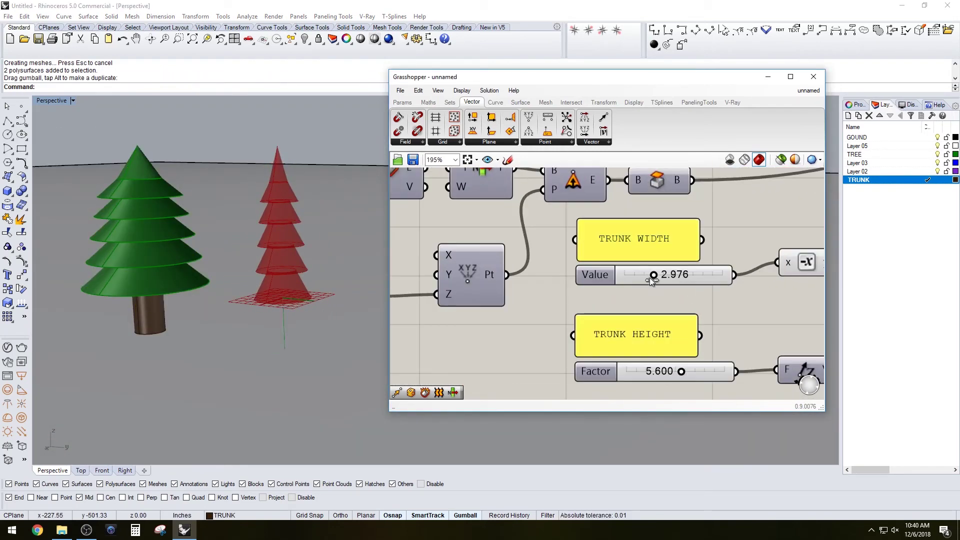
Bake the slim tree variant, putting its trunk on the TRUNK layer and its foliage on the TREE layer.
scroll(650, 281, down, 3)
right_drag(780, 250, 485, 287)
click(611, 281)
middle_click(606, 281)
click(637, 257)
click(583, 334)
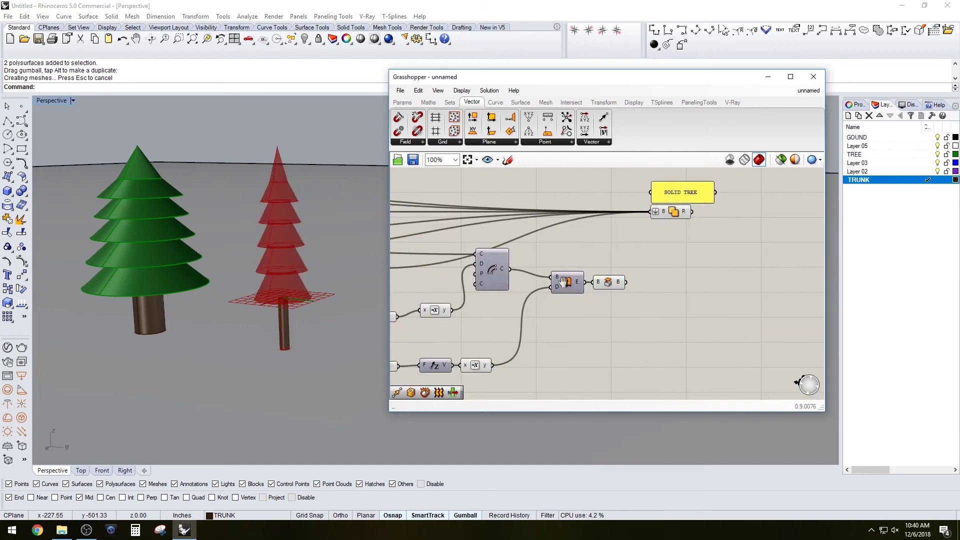
click(712, 242)
click(928, 154)
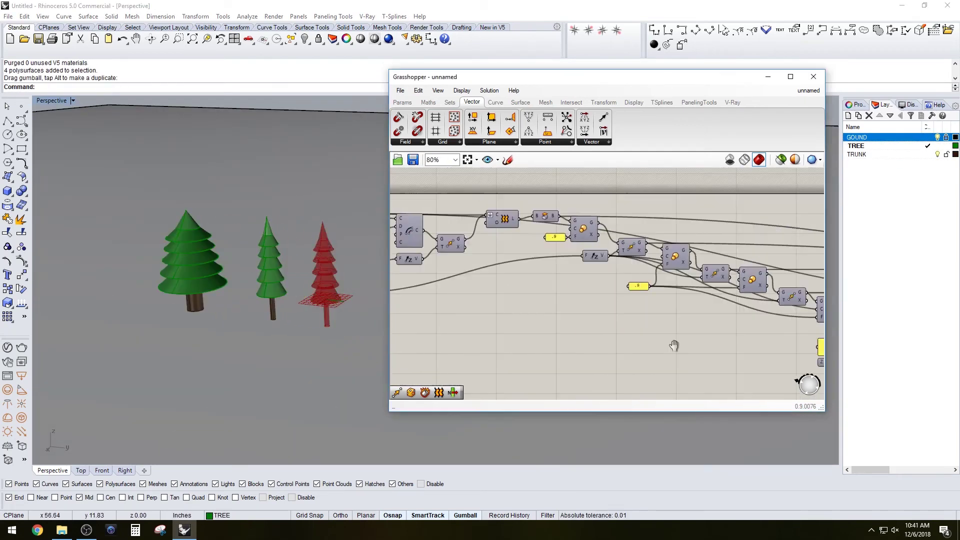
Bake the small tree variant with the 1.520 base circle offset and its trunk, and move the three baked trees along the row.
scroll(564, 295, down, 3)
right_drag(725, 300, 498, 252)
right_drag(800, 310, 560, 303)
scroll(570, 305, up, 3)
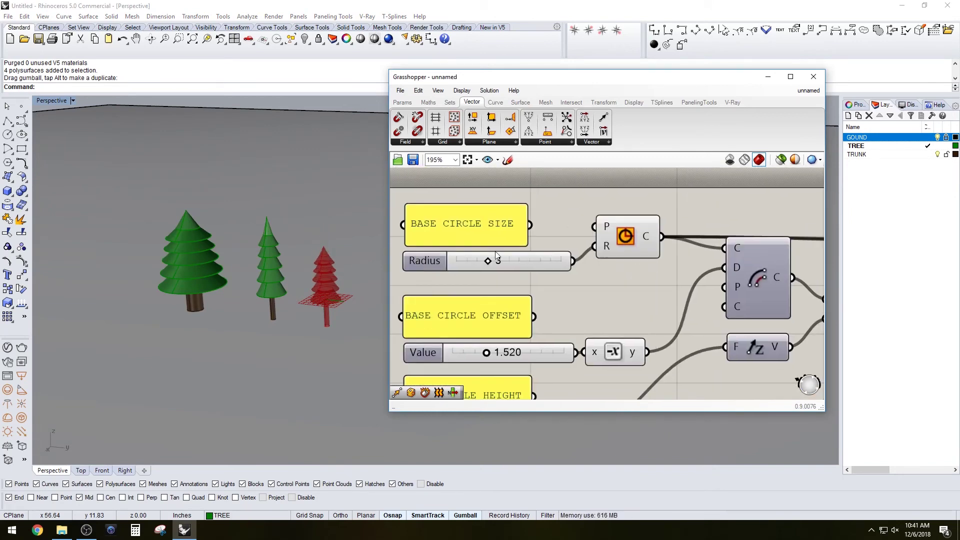
scroll(512, 267, down, 5)
right_drag(790, 282, 563, 278)
click(547, 250)
drag(367, 347, 143, 195)
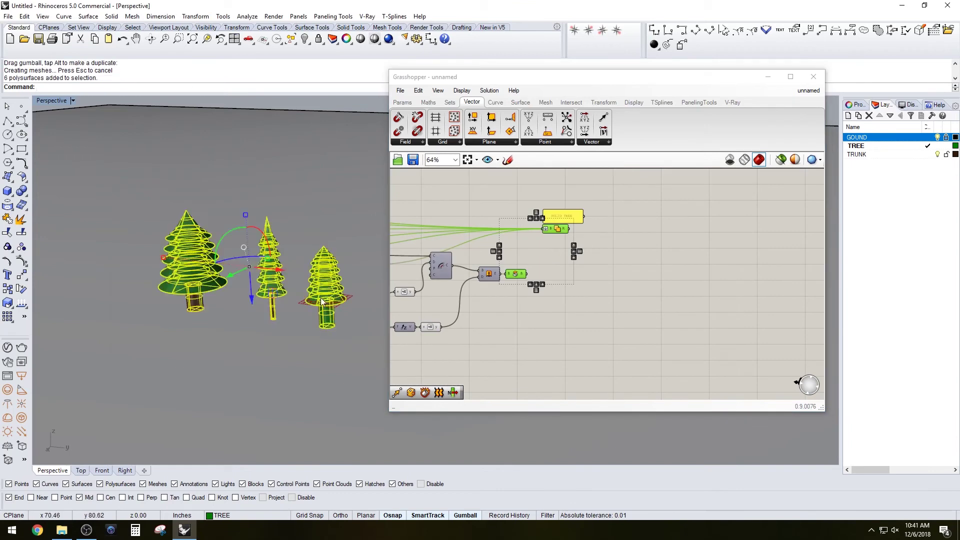
drag(281, 269, 231, 264)
Reshape the parametric tree into a broader, fuller variant with its sliders.
click(505, 345)
right_drag(505, 320, 780, 345)
scroll(477, 273, up, 4)
drag(498, 289, 487, 289)
scroll(492, 289, down, 5)
right_click(583, 257)
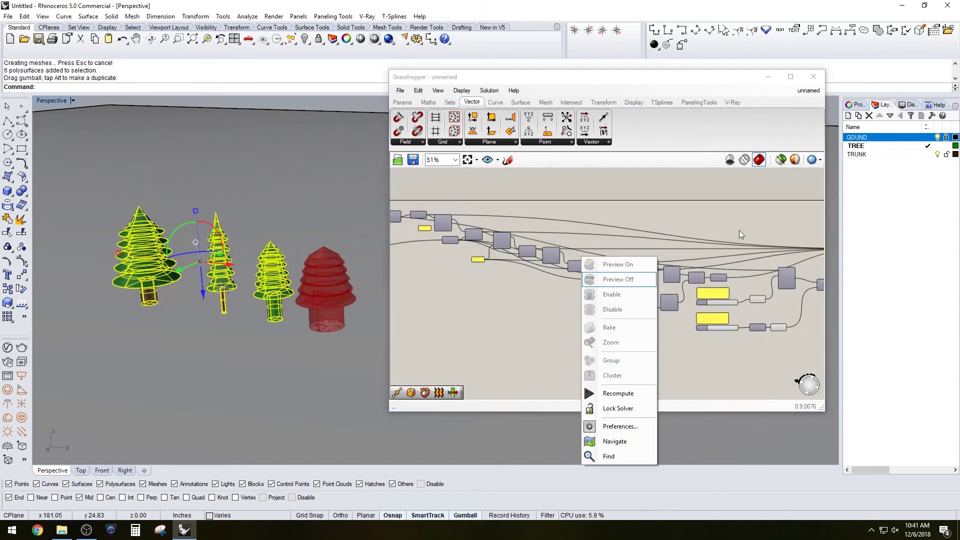
Bake the broad tree and its trunk, and move the four baked trees away from the preview.
right_drag(742, 233, 524, 214)
drag(620, 228, 702, 270)
click(647, 238)
drag(79, 150, 367, 347)
drag(254, 267, 186, 238)
Set the TOP OF TREE HEIGHT slider to 19 and the TRUNK WIDTH slider to 6.406.
scroll(479, 267, up, 5)
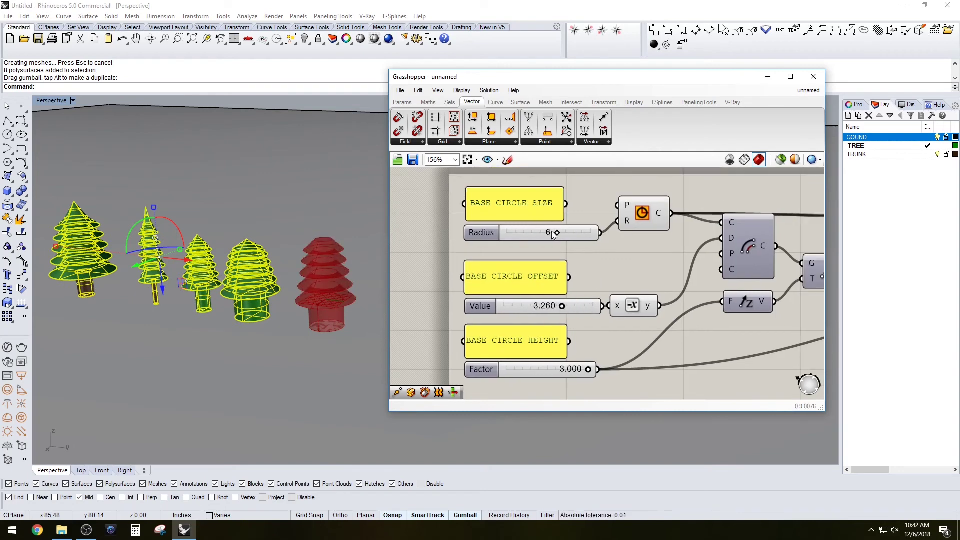
right_drag(722, 290, 450, 250)
right_drag(770, 320, 480, 280)
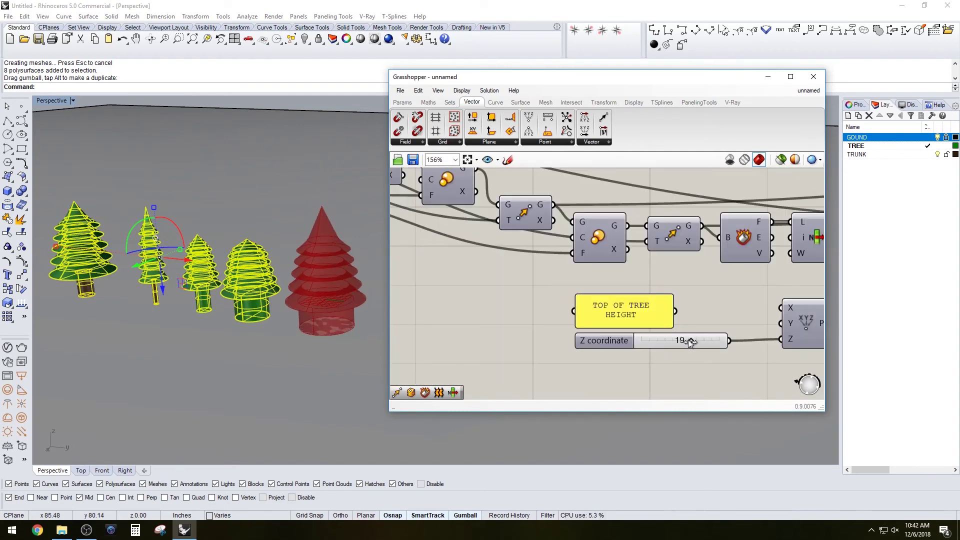
right_drag(765, 350, 399, 272)
scroll(642, 323, up, 1)
drag(570, 226, 610, 228)
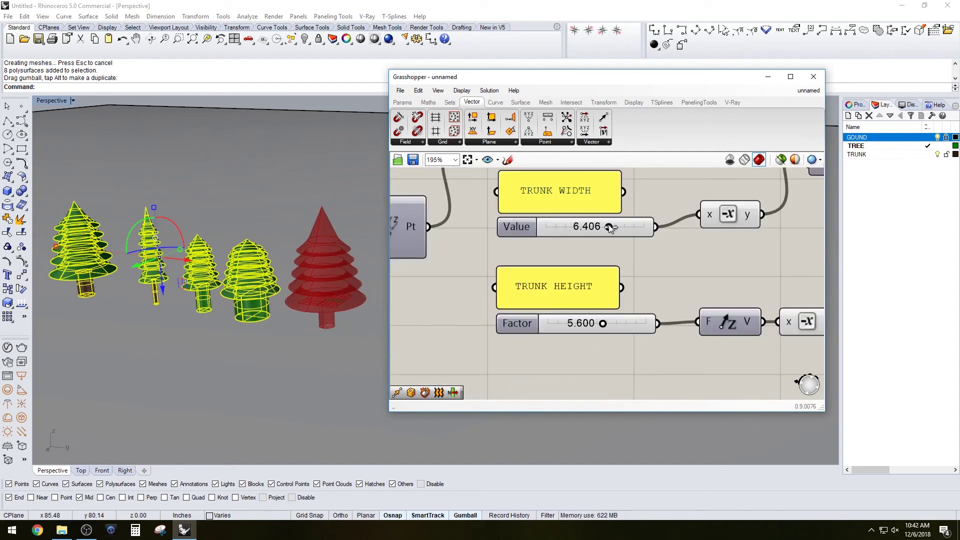
Bake the fifth tree variant with its trunk and minimize the Grasshopper window.
scroll(542, 288, down, 4)
middle_click(621, 257)
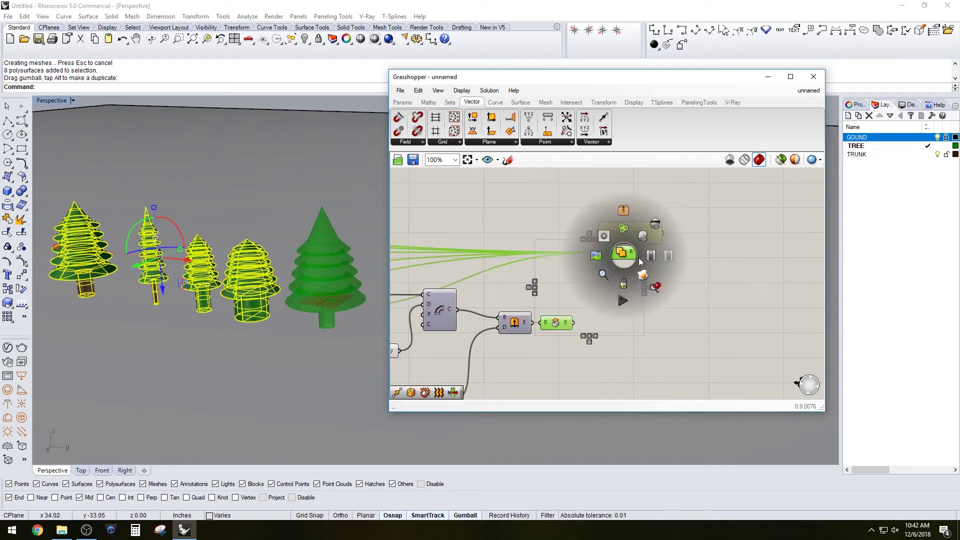
click(768, 76)
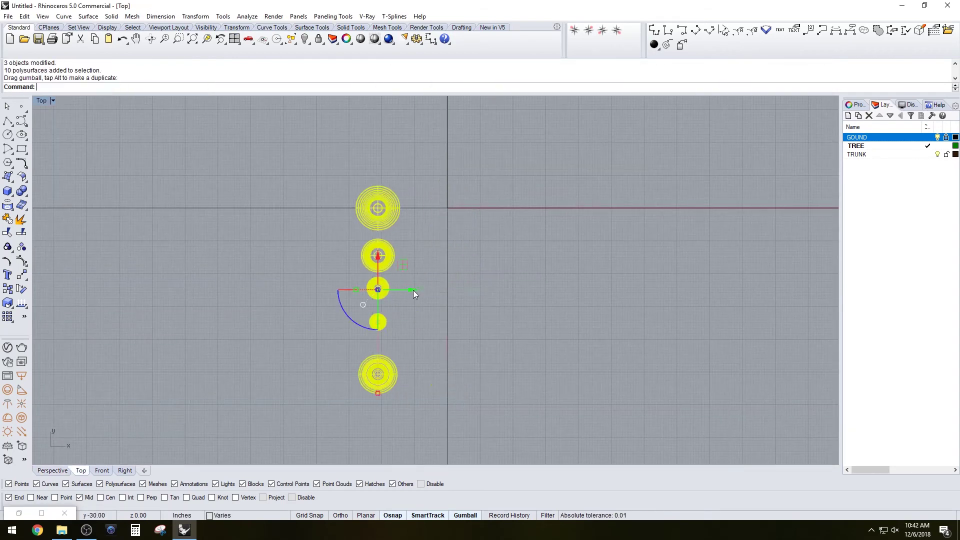
Shift the baked trees in the Top view so they stand scattered instead of in a straight row.
drag(413, 290, 407, 226)
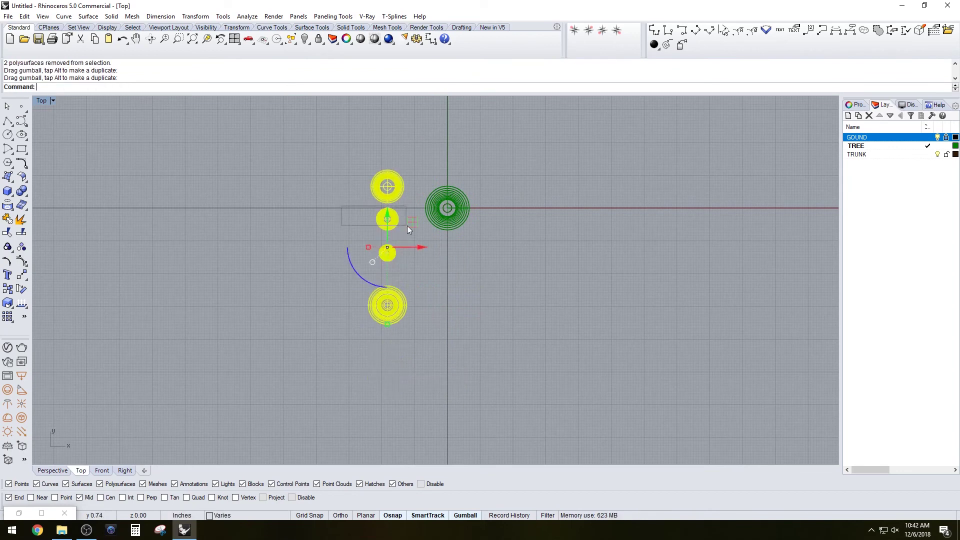
drag(408, 278, 408, 260)
drag(440, 287, 407, 287)
Duplicate the five trees in the Top view and spread the copies among the originals as an irregular group.
drag(344, 150, 505, 330)
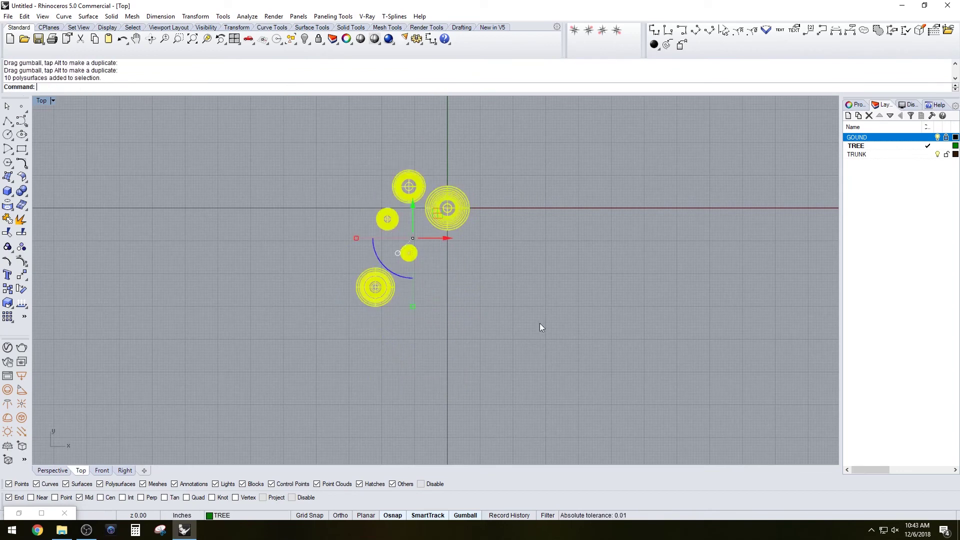
click(518, 276)
click(515, 299)
click(565, 277)
drag(595, 440, 443, 332)
drag(555, 381, 379, 223)
drag(398, 248, 346, 248)
drag(289, 262, 340, 207)
click(335, 185)
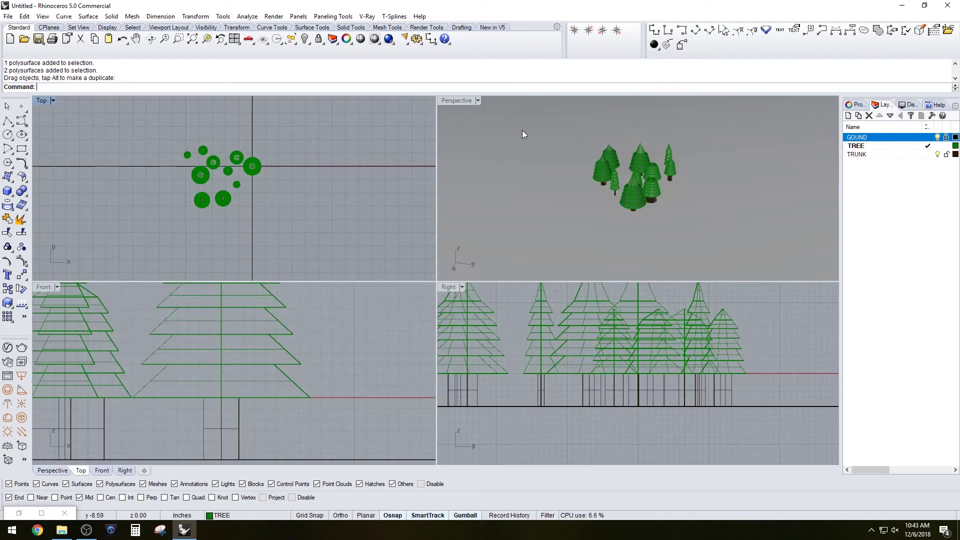
Maximize the Perspective viewport and zoom it to all the trees.
key(ctrl+m)
key(ctrl+a)
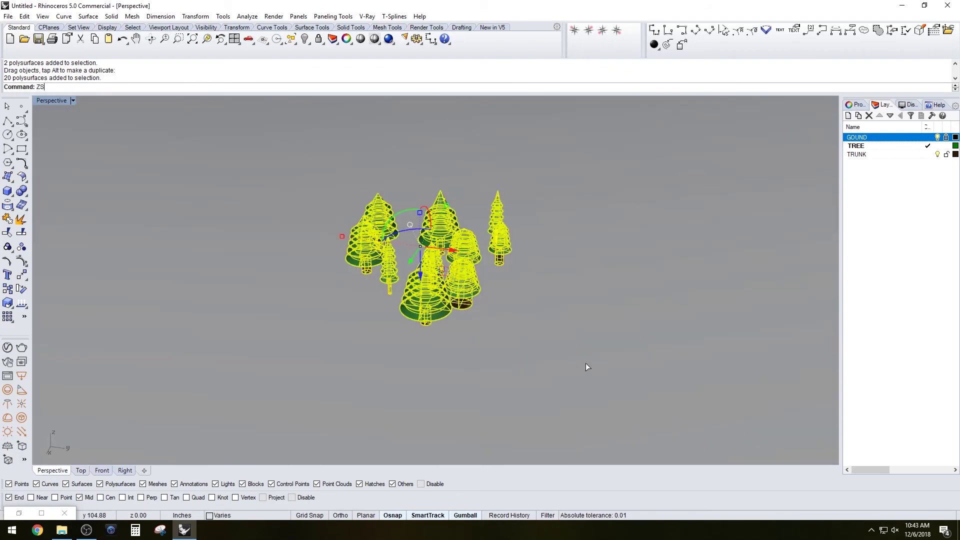
text(ZS)
key(Return)
key(Escape)
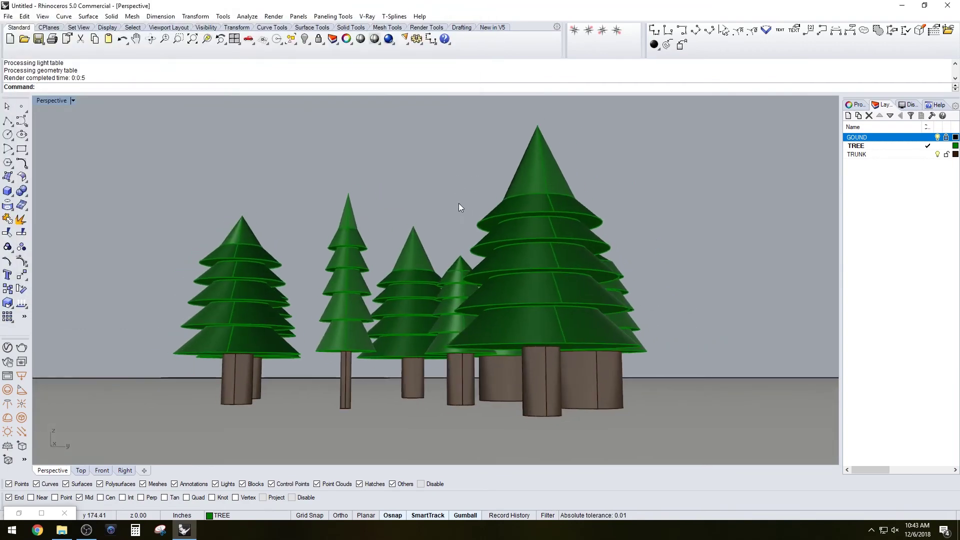
Delete the thick trunk and the foliage of the tree overlapping behind the large one.
click(592, 382)
key(Delete)
click(647, 350)
key(Delete)
Slim down the remaining thick trunk with the gumball.
click(502, 379)
right_drag(500, 315, 451, 355)
drag(460, 374, 461, 369)
scroll(500, 300, down, 5)
click(598, 221)
right_drag(599, 221, 503, 265)
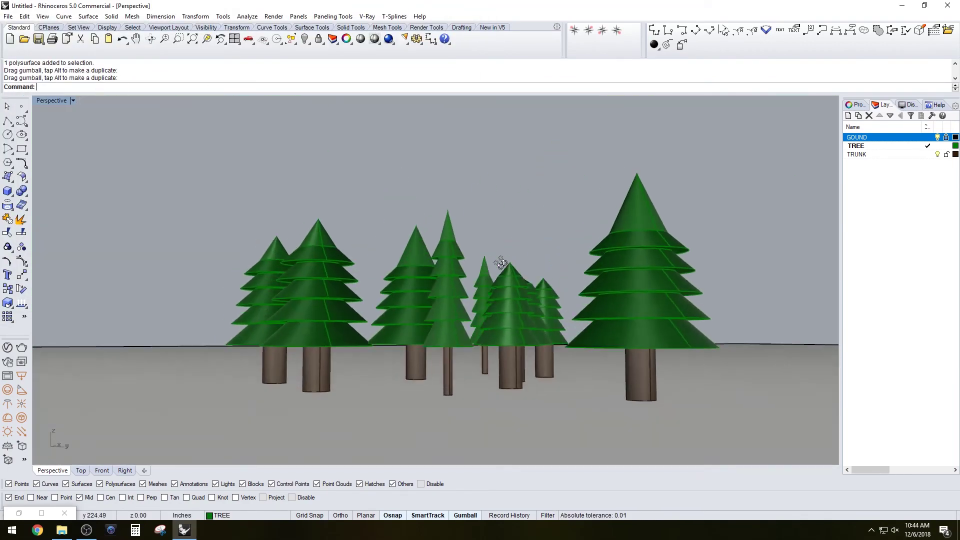
Reframe the tree group near ground level in the Perspective view.
drag(69, 173, 767, 421)
text(ZS)
key(Return)
click(595, 250)
right_drag(595, 250, 553, 240)
Switch to Chrome and browse Google Images for "GREEN LEAF TEXTURES".
click(38, 530)
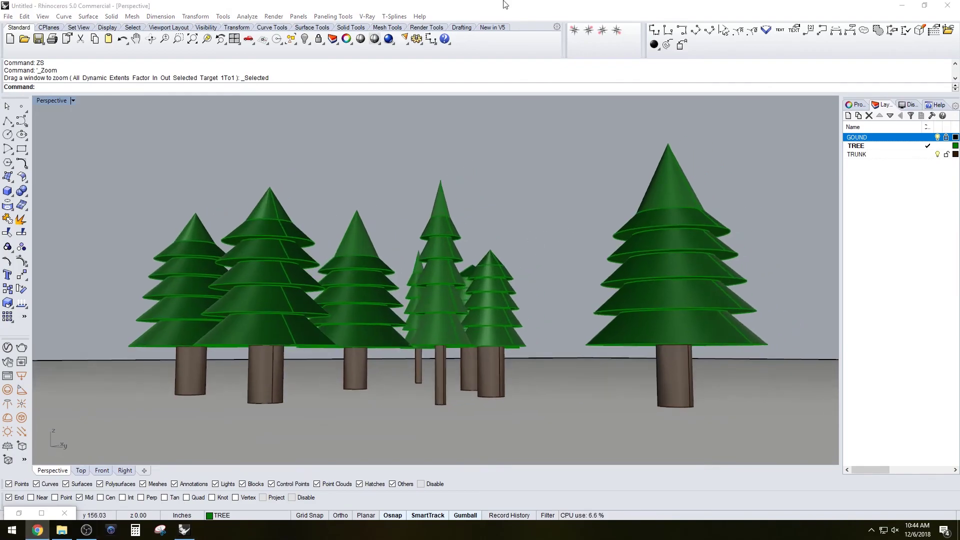
click(419, 199)
text(CH)
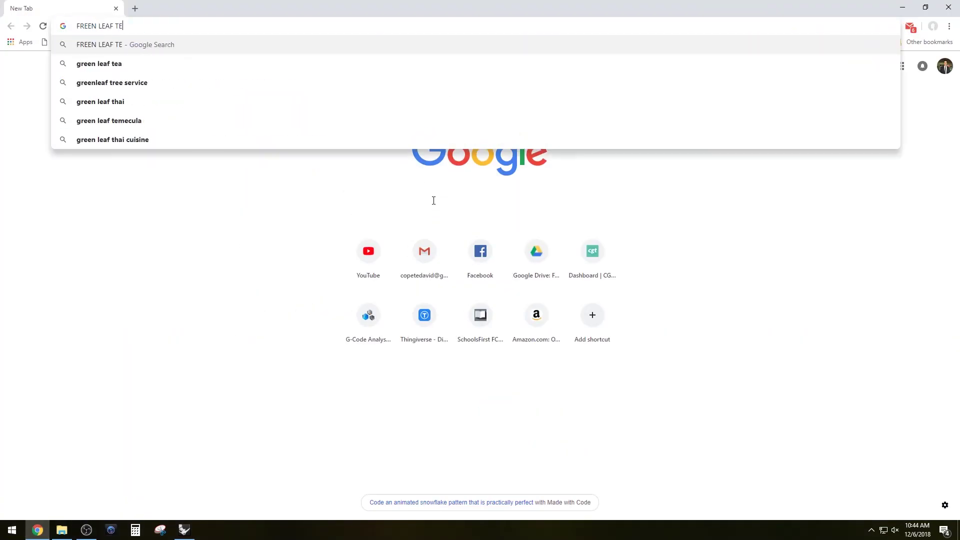
text(XTURES)
key(Return)
click(117, 101)
scroll(640, 101, down, 18)
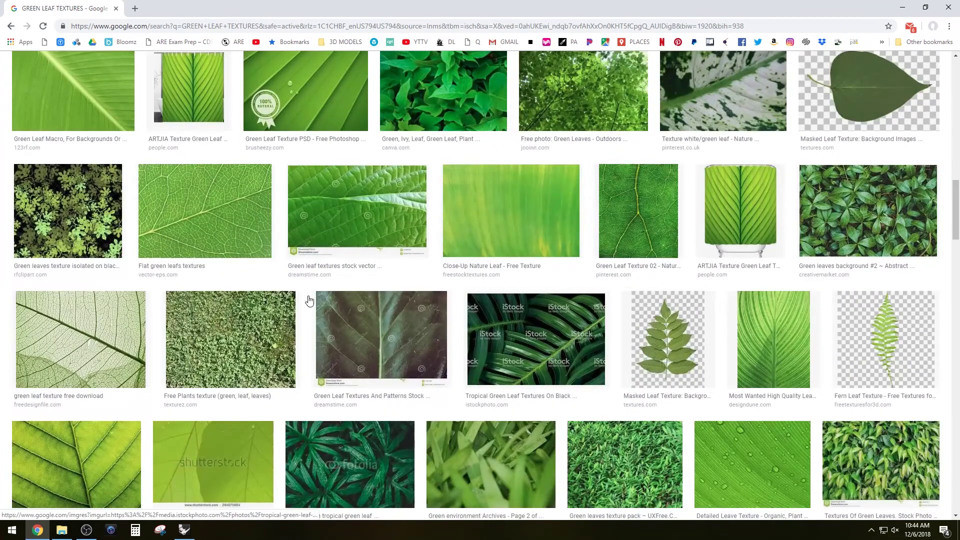
Open the green leaves on black background image and start saving it, going to the 00_TUTORIALS folder.
middle_click(68, 210)
click(185, 7)
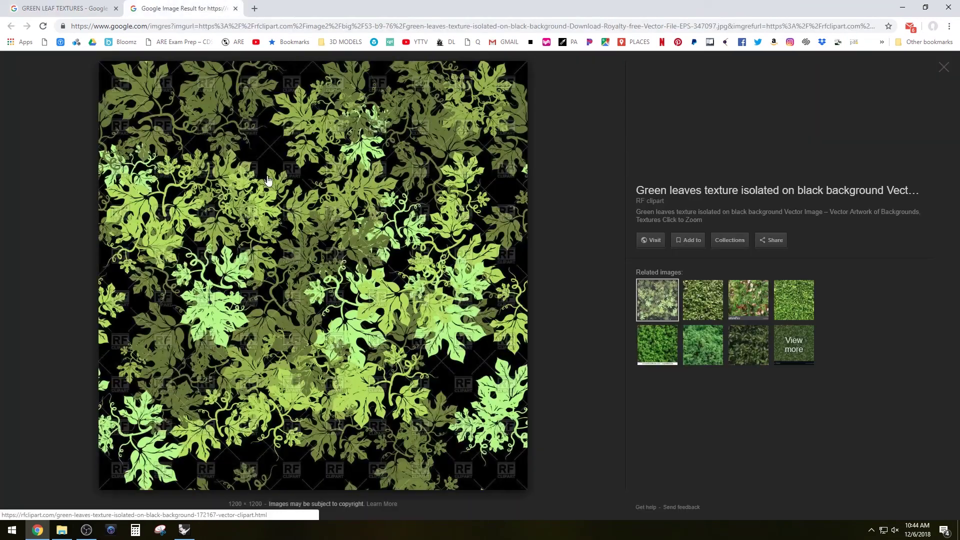
right_click(265, 190)
click(300, 278)
right_click(254, 169)
click(57, 78)
scroll(231, 118, down, 10)
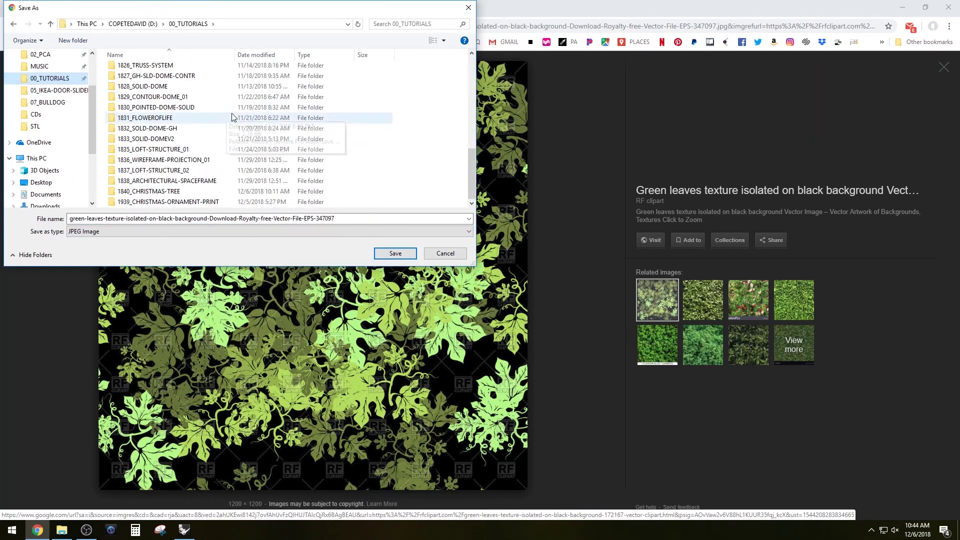
double_click(175, 202)
click(172, 24)
scroll(225, 163, down, 10)
double_click(178, 203)
click(172, 25)
Save the leaf image as a JPEG in the TEXTURES folder of 1840_CHRISTMAS-TREE and minimize Chrome.
scroll(302, 155, down, 10)
scroll(302, 154, up, 3)
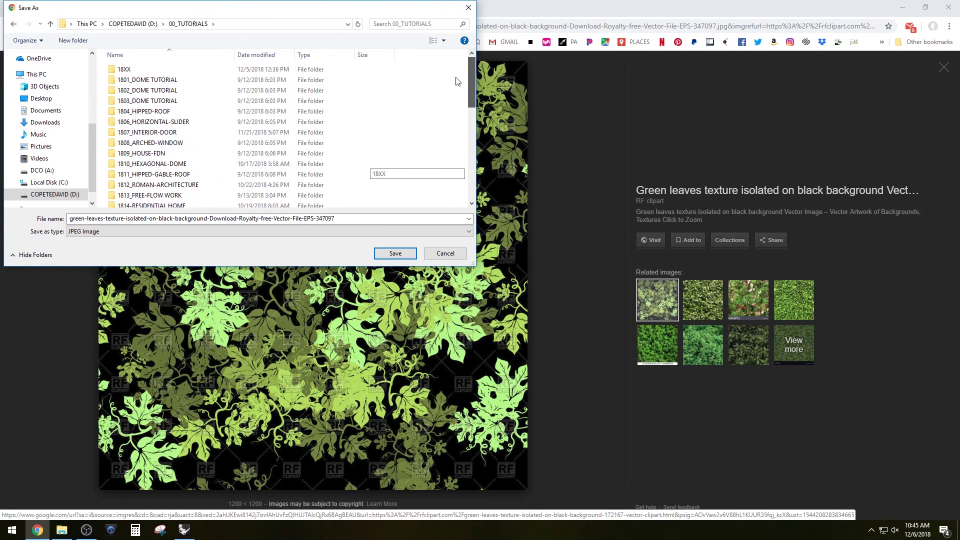
scroll(300, 150, down, 3)
double_click(149, 191)
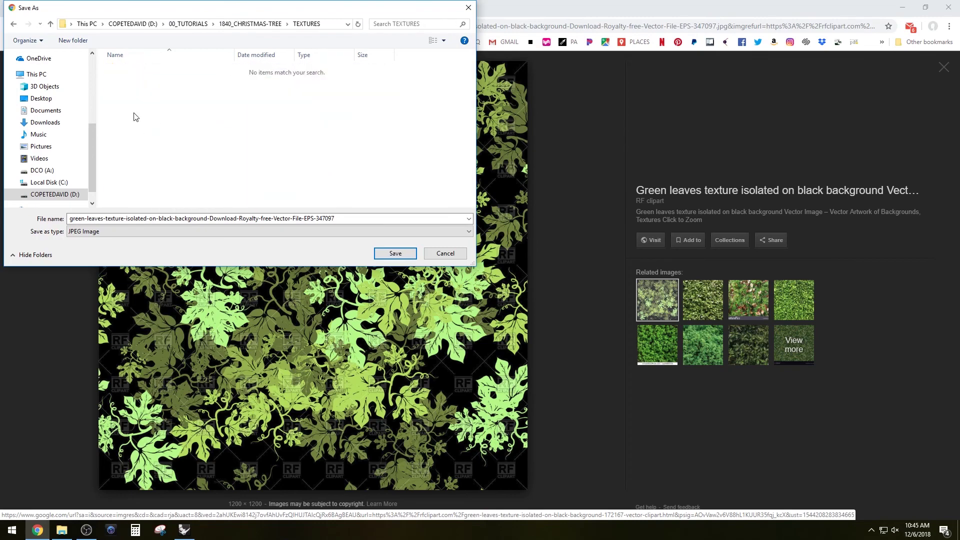
click(395, 254)
click(903, 7)
Assign a new material with a dark brown color to the TRUNK layer.
click(931, 154)
click(360, 209)
click(513, 237)
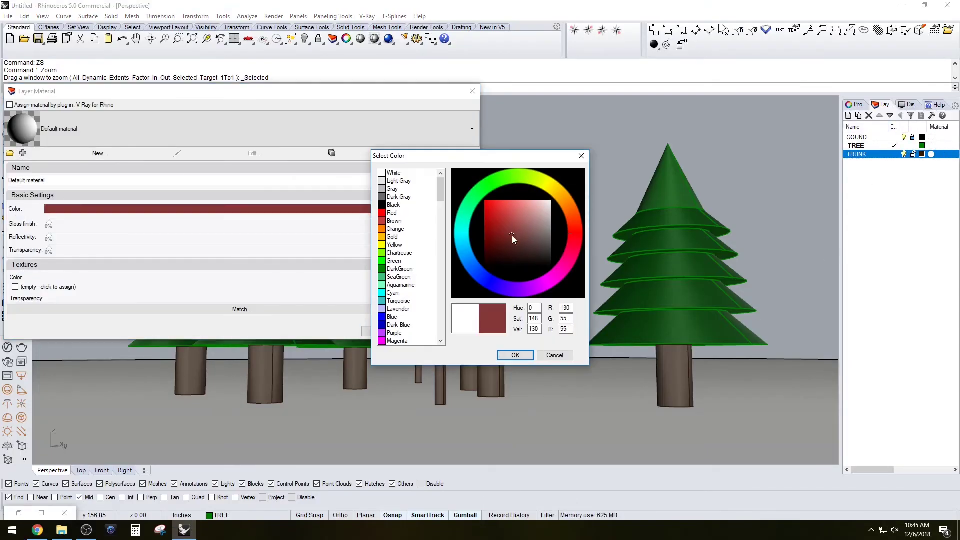
click(394, 221)
click(497, 250)
click(397, 309)
click(506, 250)
click(505, 356)
click(380, 330)
Give the TREE layer a new material with a dark olive green color.
click(931, 146)
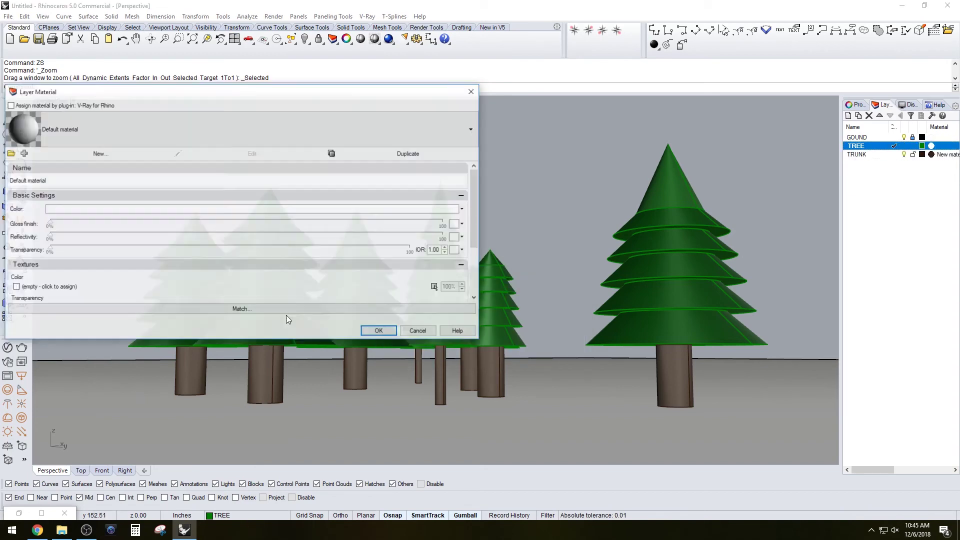
click(320, 209)
click(400, 269)
click(503, 241)
click(515, 355)
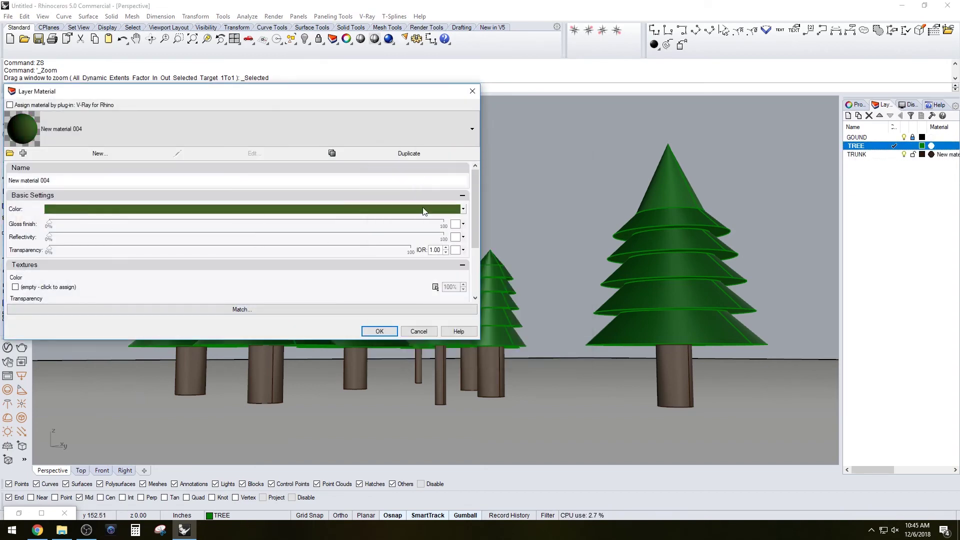
Add a Noise Texture with its default settings as the TREE material's bump and accept the material.
scroll(58, 246, down, 2)
click(58, 247)
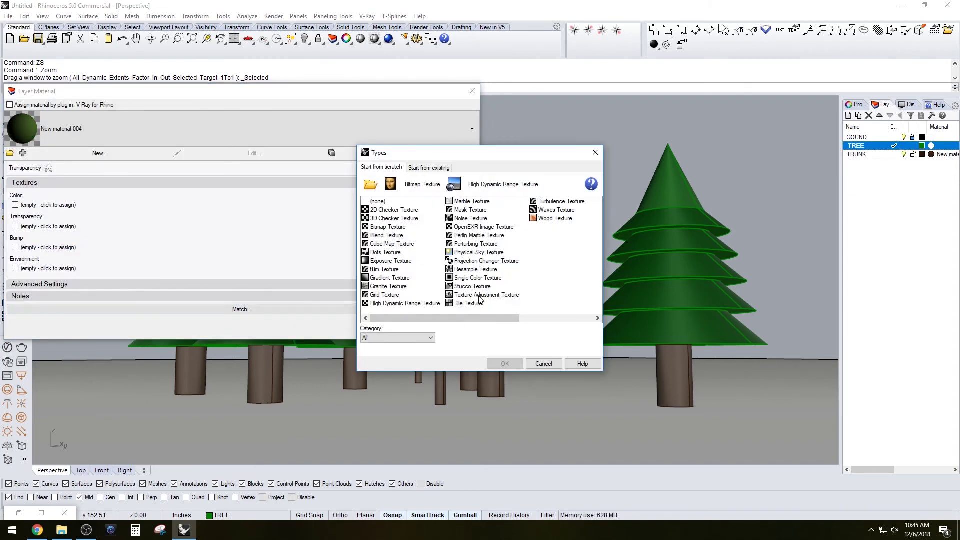
double_click(470, 219)
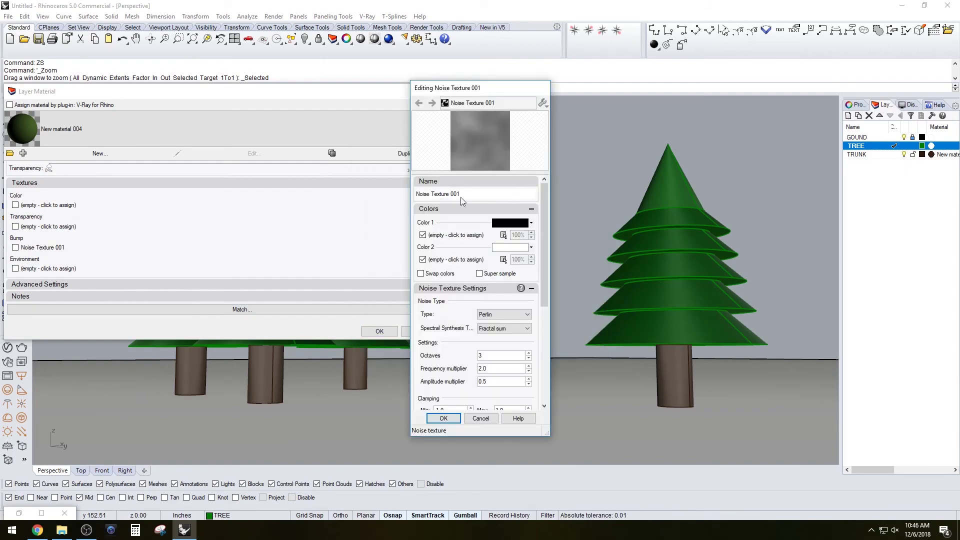
click(445, 419)
click(379, 330)
Render the Perspective view with V-Ray and close the frame buffer.
click(389, 38)
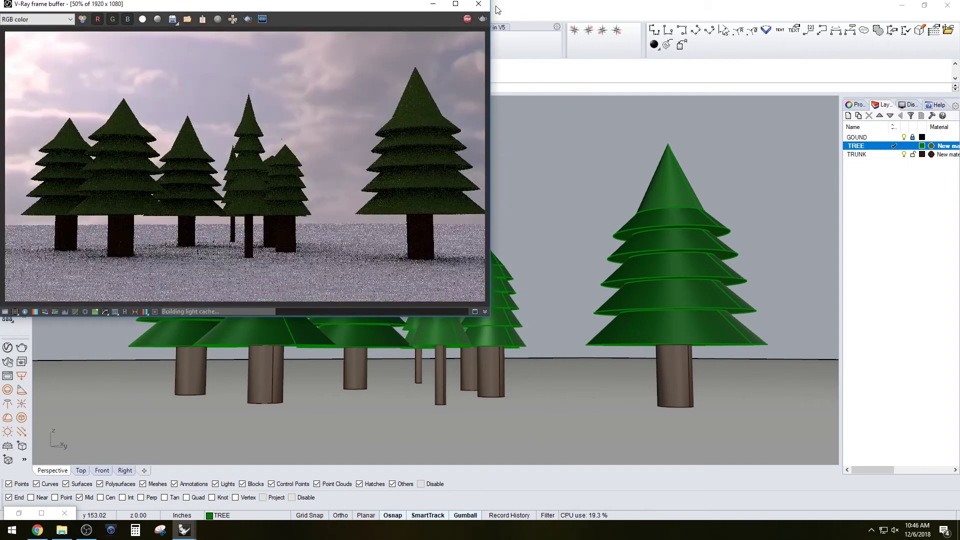
click(478, 4)
Move the slender foreground tree and its trunk sideways into the gap beside the large isolated tree.
click(855, 105)
key(Return)
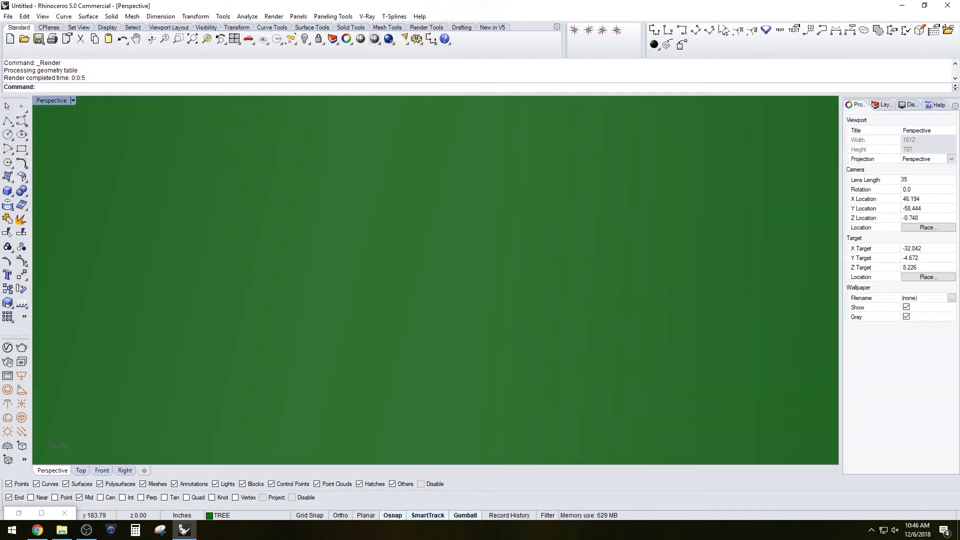
key(Return)
scroll(432, 314, down, 1)
scroll(433, 314, up, 4)
right_drag(475, 281, 496, 265)
click(474, 302)
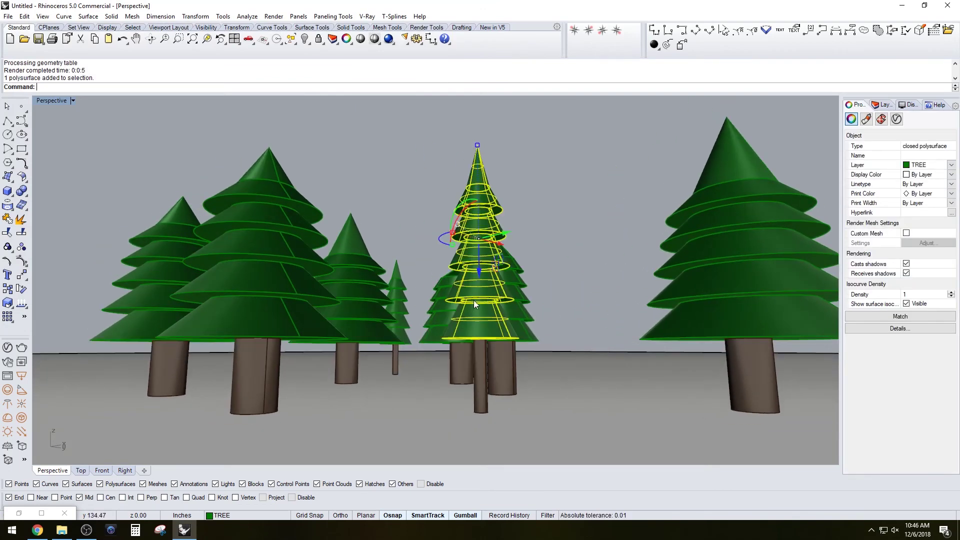
shift+click(480, 368)
drag(506, 275, 590, 265)
click(510, 202)
right_drag(508, 203, 505, 240)
scroll(498, 224, down, 2)
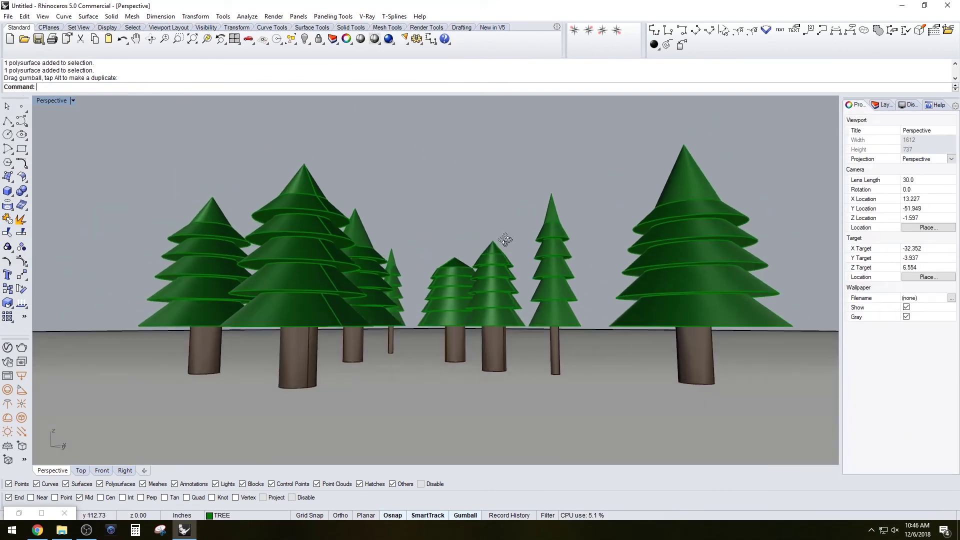
Check the GOUND layer's material, adjust the V-Ray render settings and render the Perspective view.
click(882, 105)
click(931, 137)
key(Return)
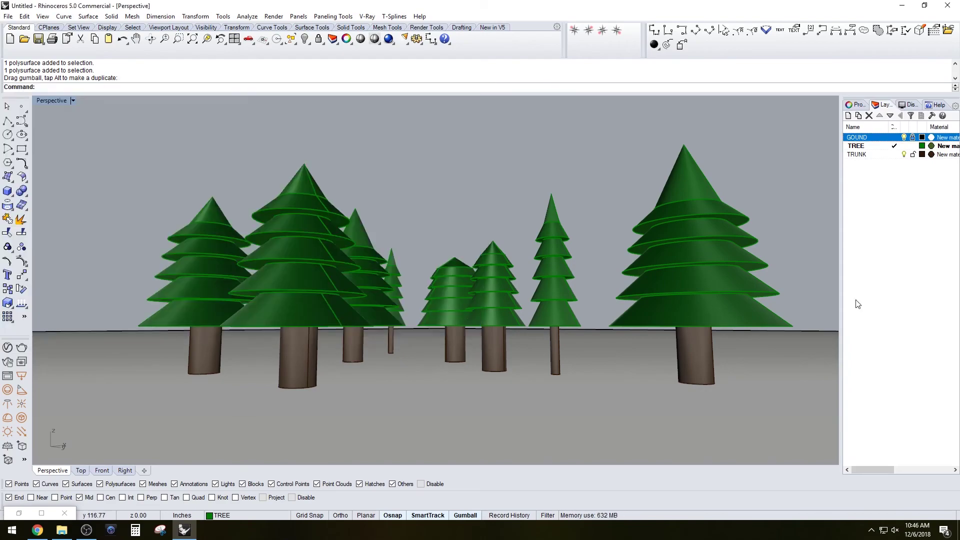
click(7, 348)
click(460, 227)
drag(491, 283, 473, 284)
text(8)
click(524, 120)
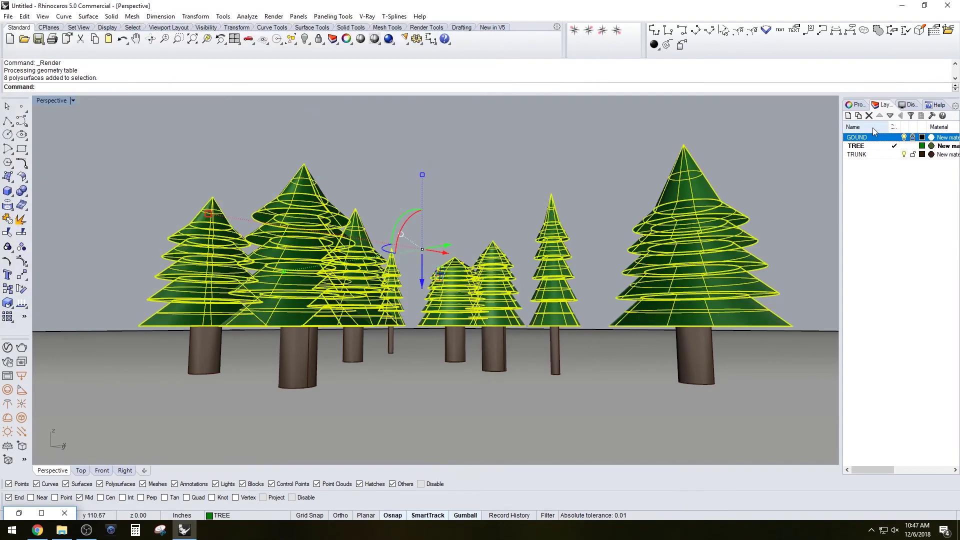
Apply a texture mapping to the eight selected green foliage polysurfaces.
click(855, 105)
click(881, 119)
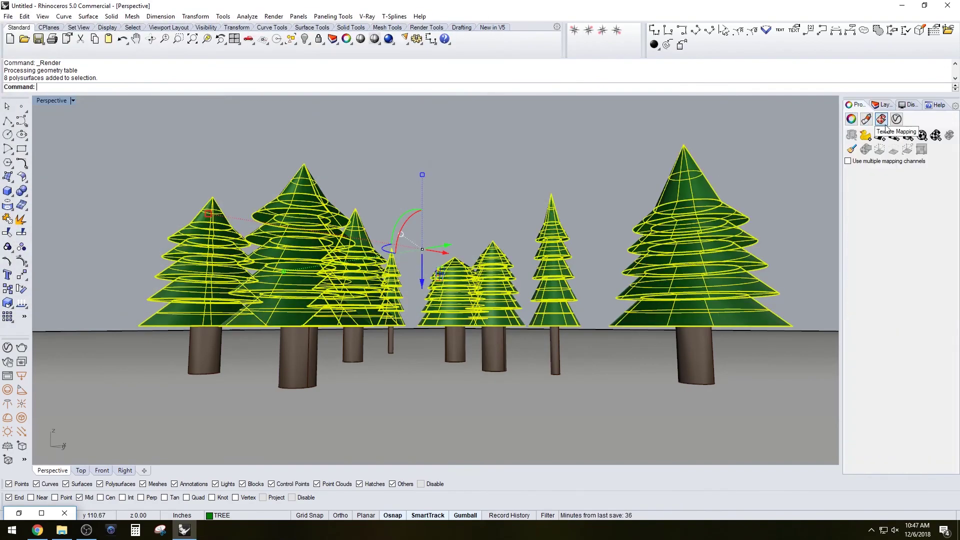
click(908, 136)
click(131, 87)
click(123, 88)
click(54, 88)
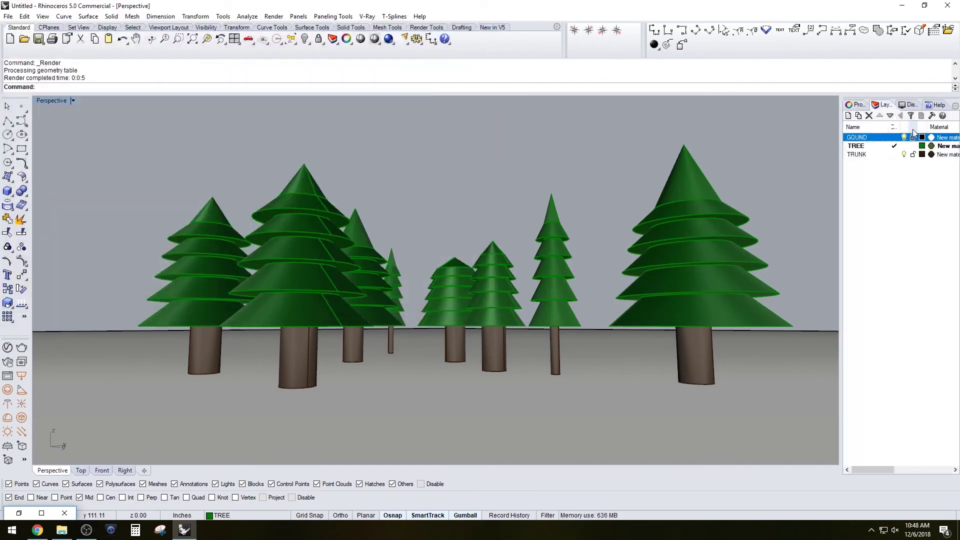
Unlock the GOUND layer, select the ground surface and open its material assignment.
click(913, 137)
click(770, 405)
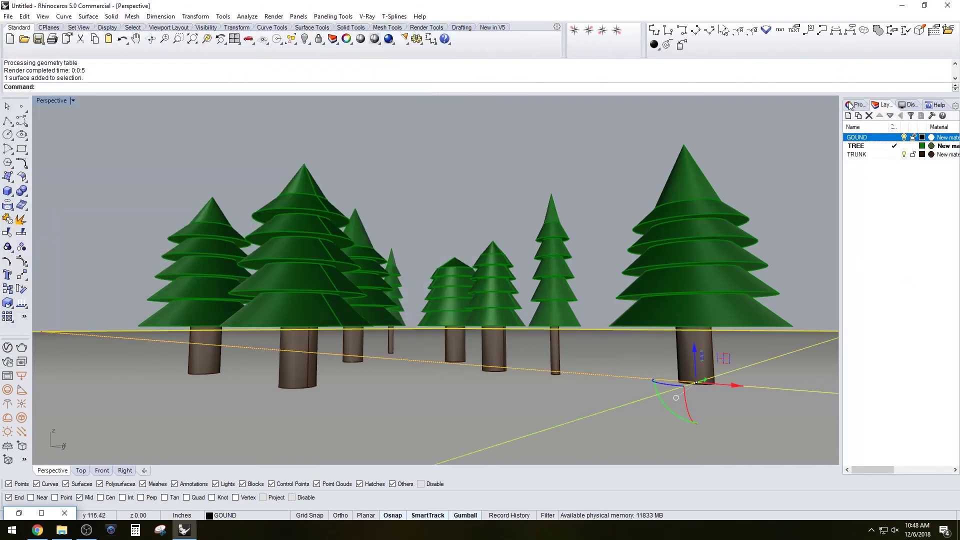
click(855, 104)
click(866, 119)
click(943, 134)
Try to move the ground surface onto the GOUND layer and render the view.
click(883, 104)
click(770, 405)
right_click(877, 138)
click(374, 39)
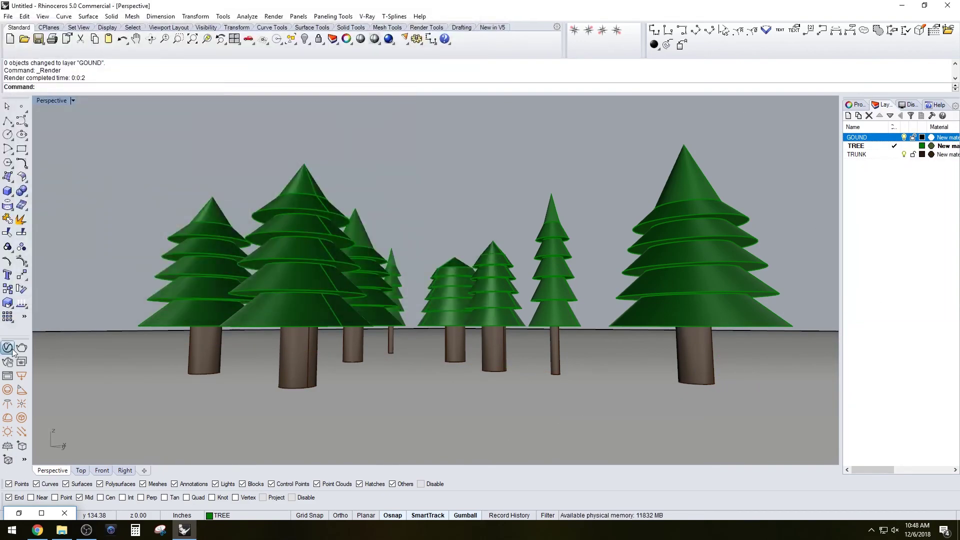
Create a Generic V-Ray material and assign it to the GOUND layer.
click(8, 348)
click(454, 347)
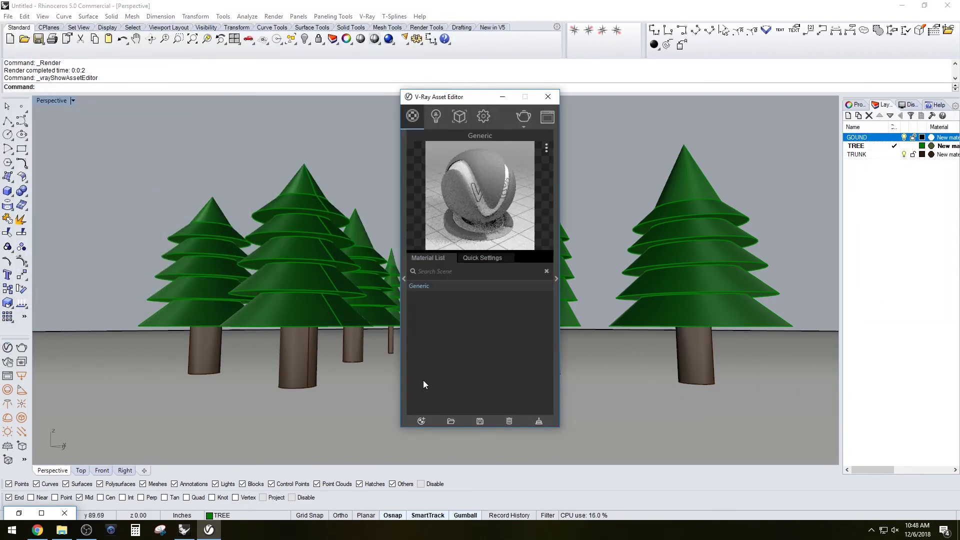
click(548, 96)
click(931, 137)
click(242, 137)
click(451, 278)
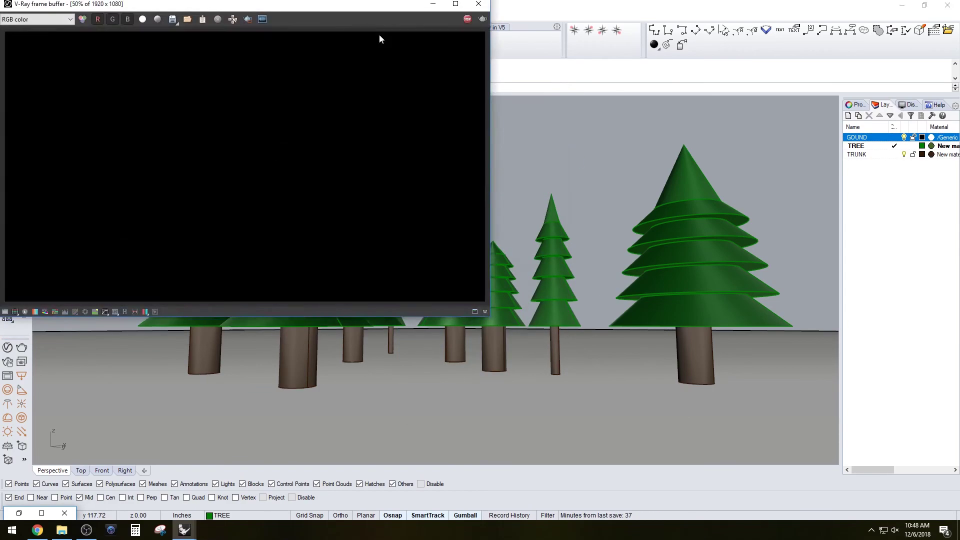
Reframe the Perspective view around all the trees and render it with V-Ray.
click(483, 12)
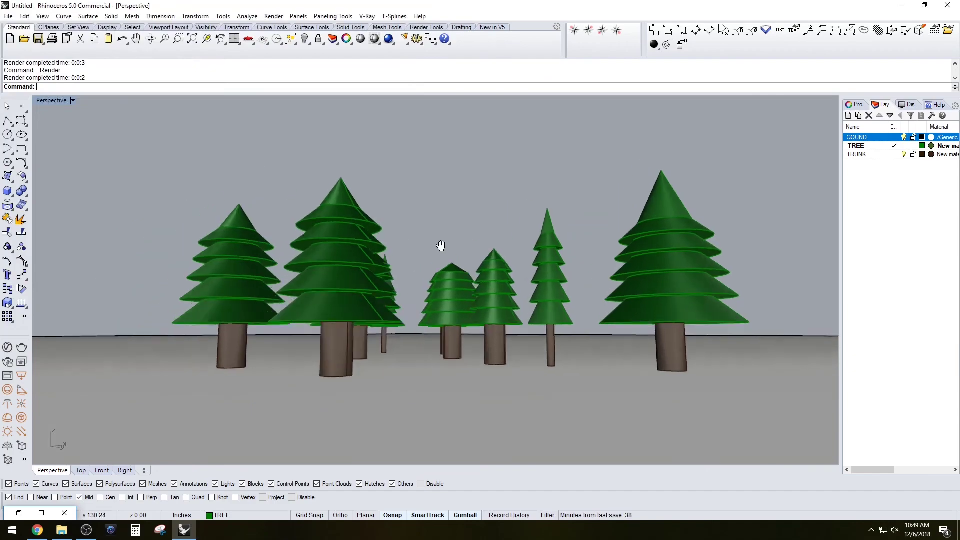
shift+right_drag(439, 246, 431, 249)
scroll(431, 250, up, 1)
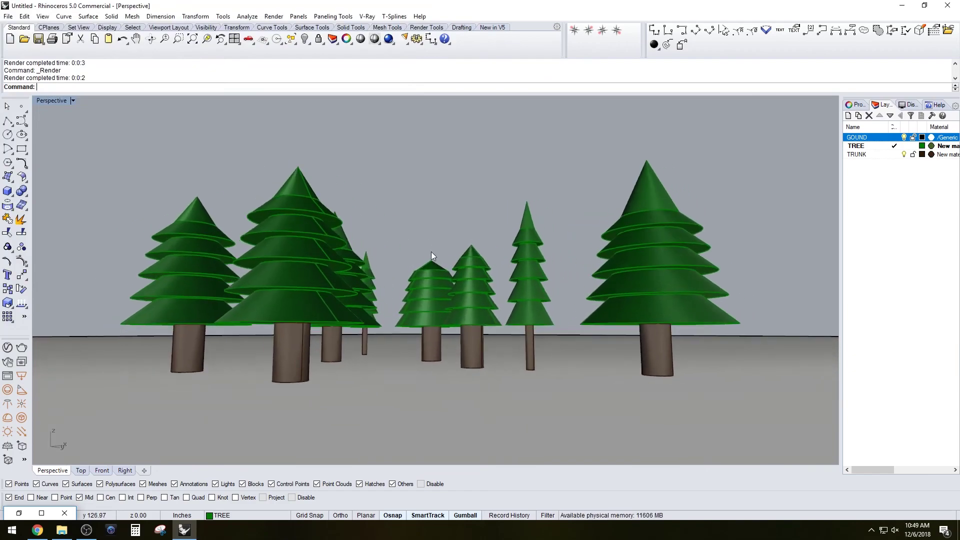
click(389, 39)
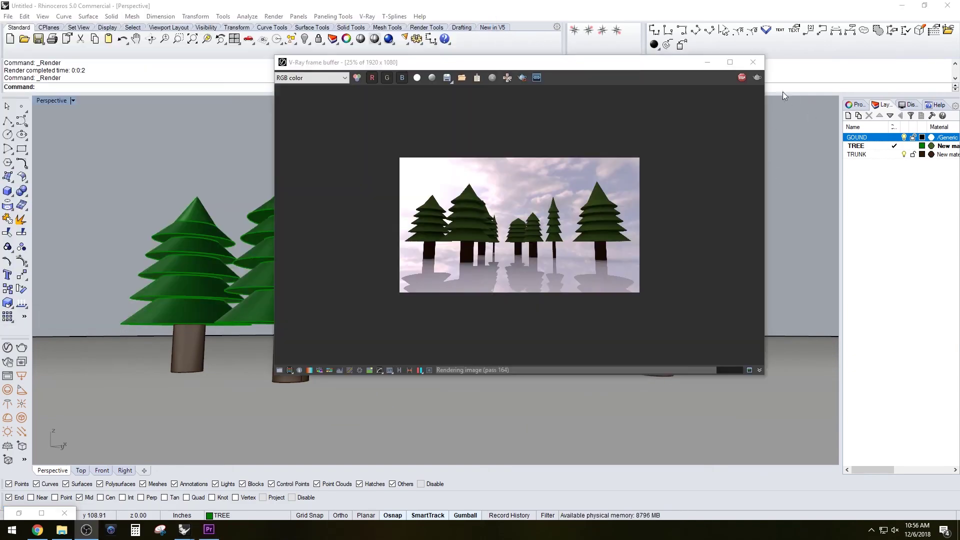
Maximize the frame buffer and examine the rendered foliage, trunks and ground reflections up close.
click(730, 63)
scroll(472, 285, up, 2)
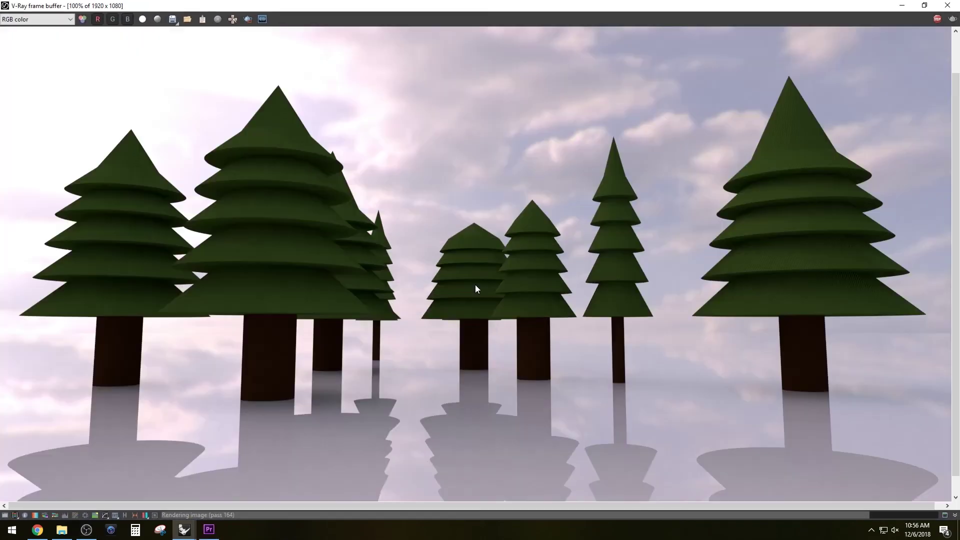
scroll(878, 313, up, 2)
scroll(730, 250, down, 1)
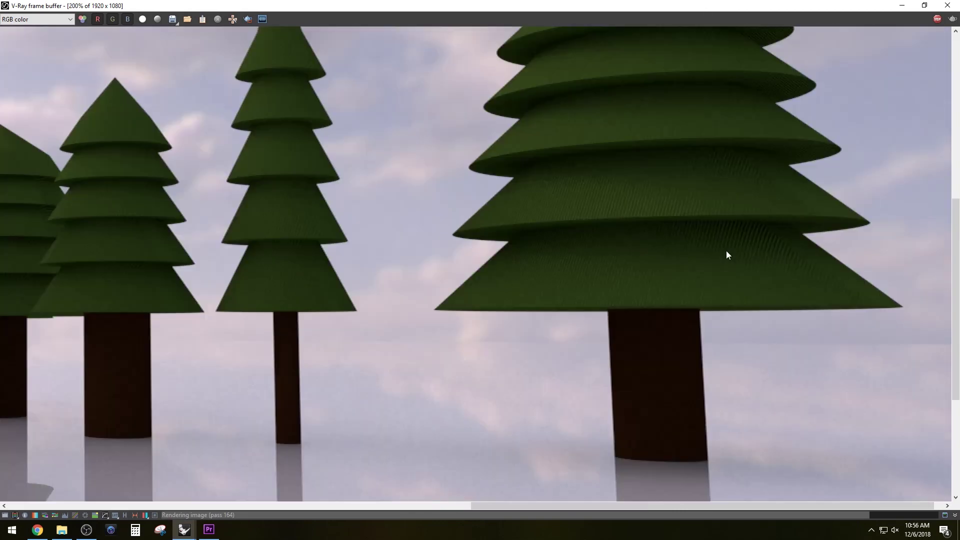
scroll(730, 251, down, 1)
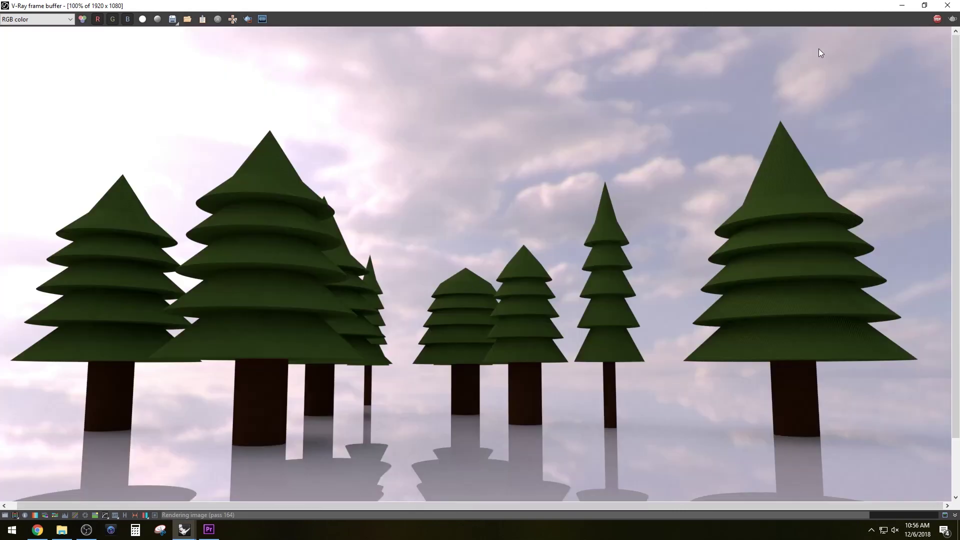
Stop the V-Ray render and restore the frame buffer to a smaller window showing the whole image.
click(937, 20)
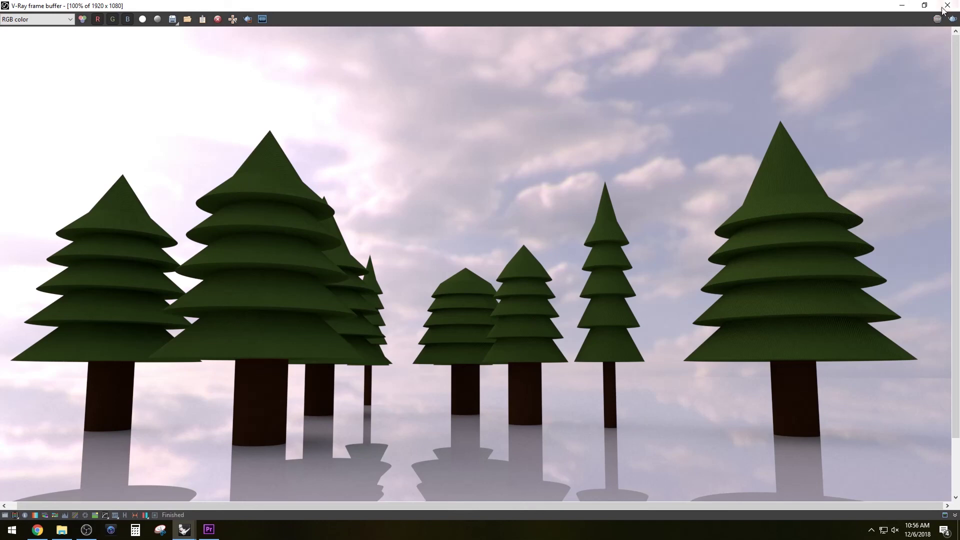
click(925, 6)
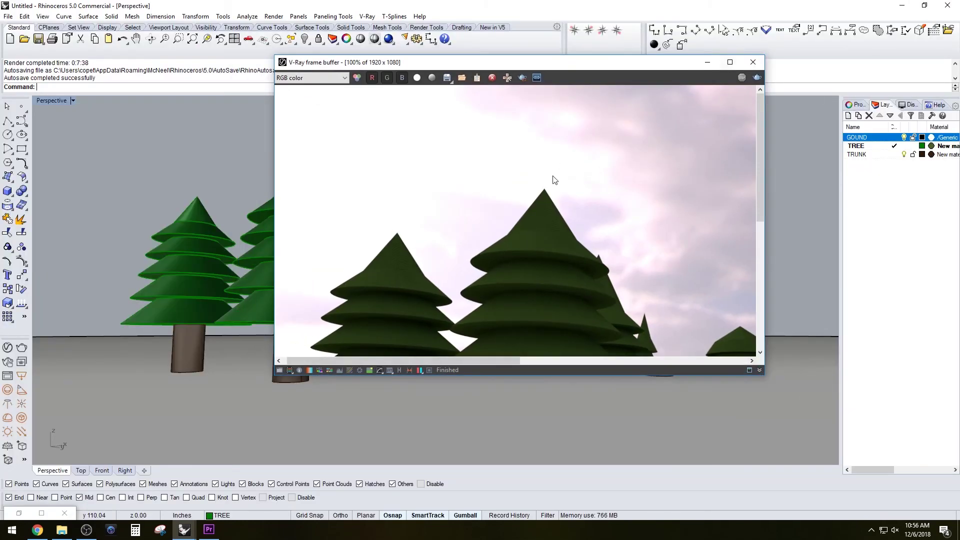
scroll(555, 179, down, 1)
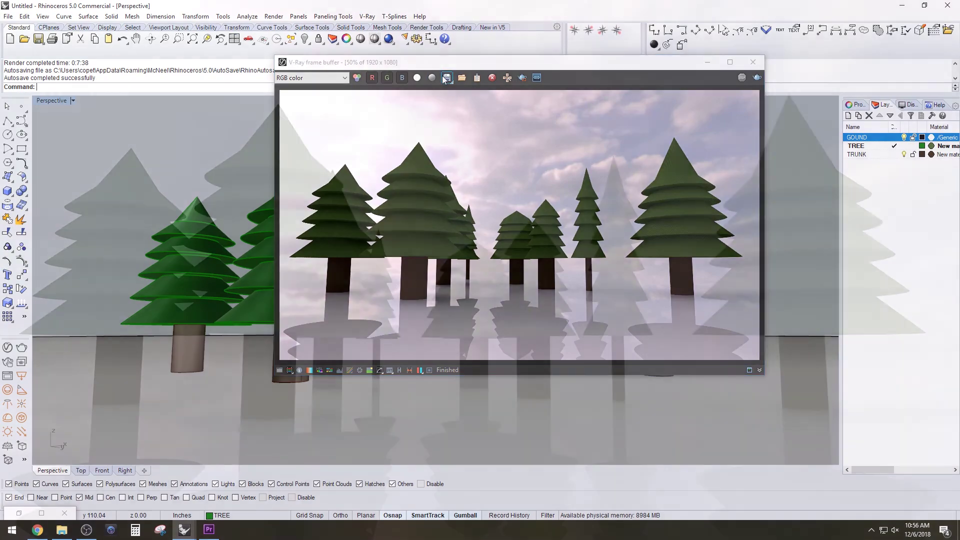